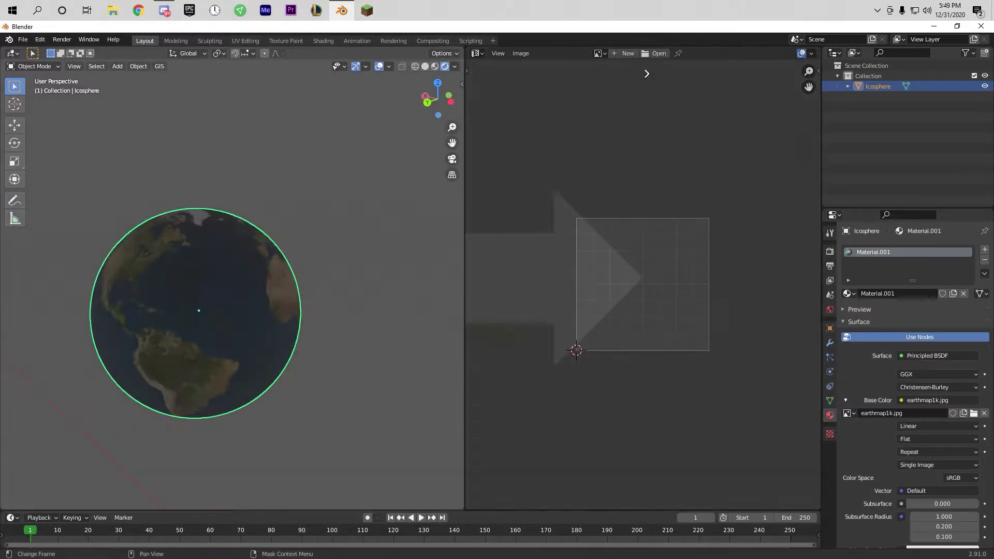
Close the image editor beside the globe so the 3D view shows the sphere-projected Earth texture
{"action": "left_click_drag", "start_coordinate": [464, 48], "coordinate": [595, 258]}
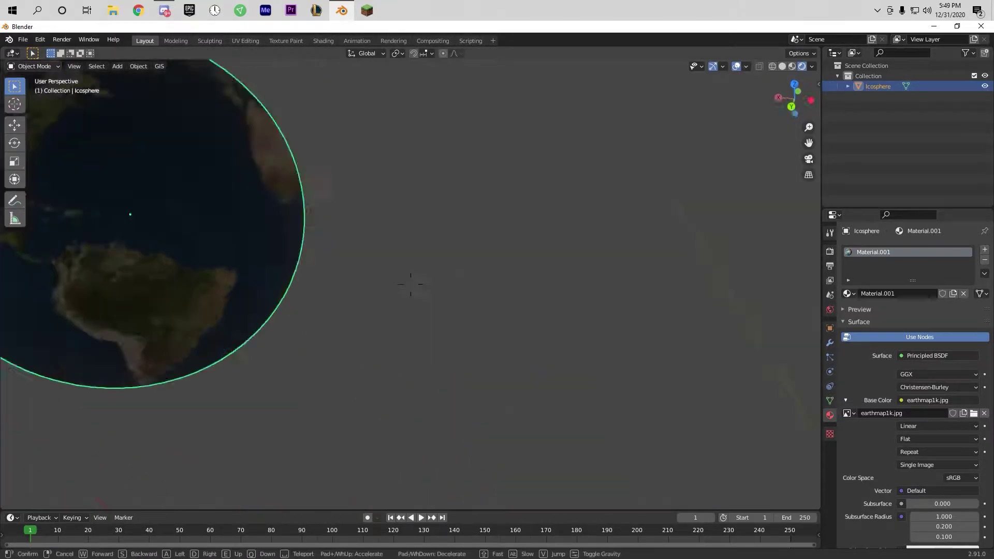
{"action": "key", "text": "shift+a"}
Add a Sun light away from the Earth and browse for the earthspec and earthlights textures
{"action": "left_click", "coordinate": [451, 424]}
{"action": "key", "text": "g"}
{"action": "left_click", "coordinate": [442, 237]}
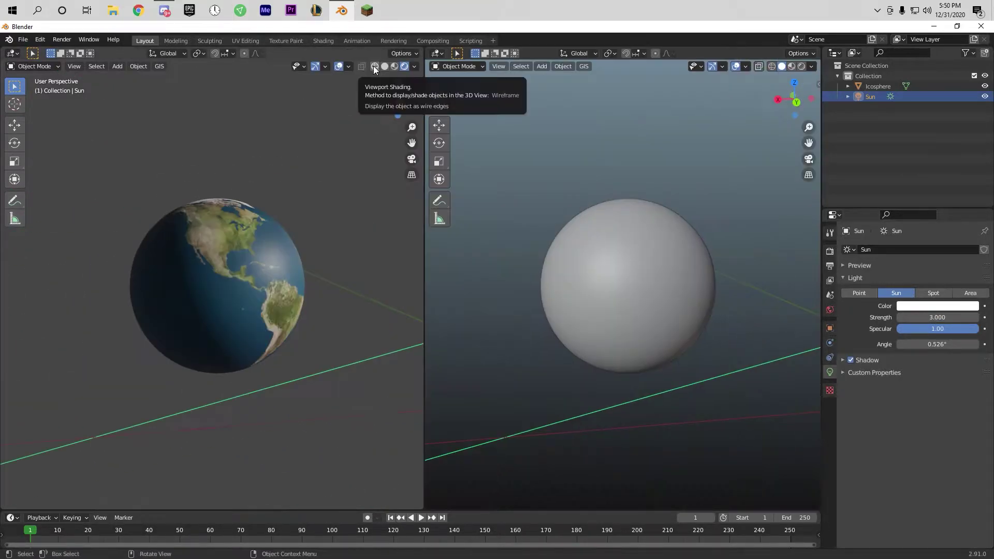
{"action": "left_click", "coordinate": [505, 243]}
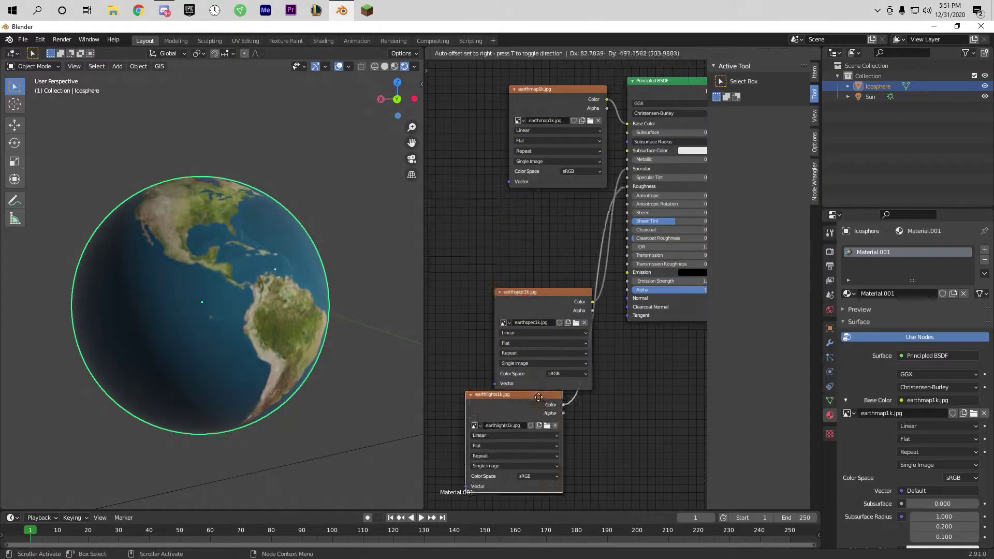
Set the earthlights image to Filmic Log and feed the spec image into a Bump node's height
{"action": "left_click", "coordinate": [581, 402]}
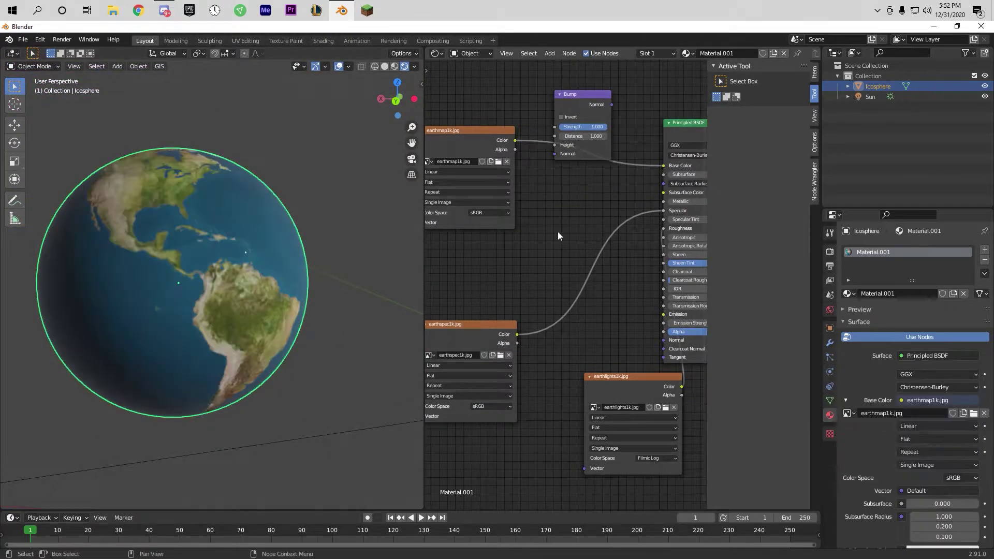
{"action": "left_click_drag", "start_coordinate": [583, 124], "coordinate": [579, 154]}
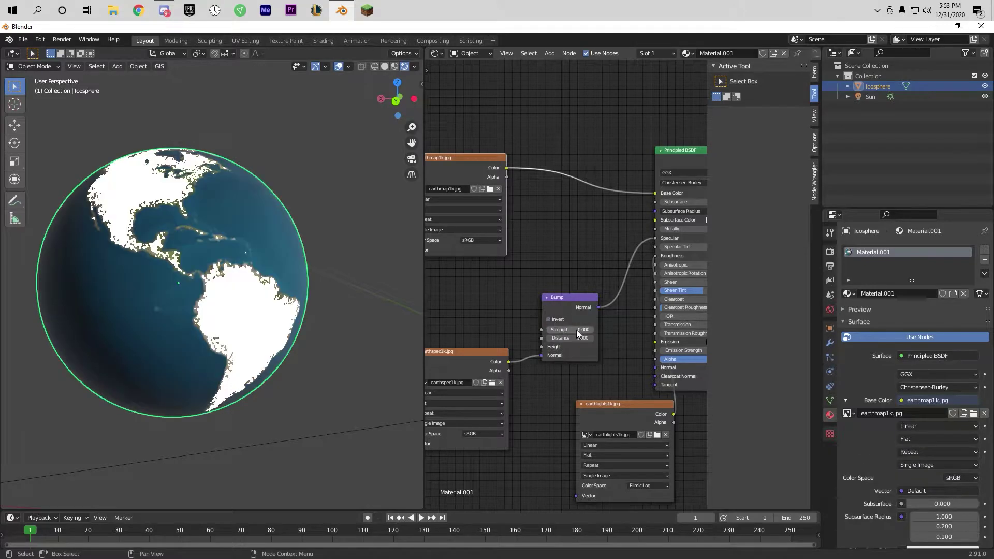
{"action": "left_click_drag", "start_coordinate": [540, 354], "coordinate": [542, 347]}
Wire the image into the Principled BSDF Specular input, checking the globe's night side
{"action": "scroll", "coordinate": [215, 289], "scroll_direction": "down", "scroll_amount": 1}
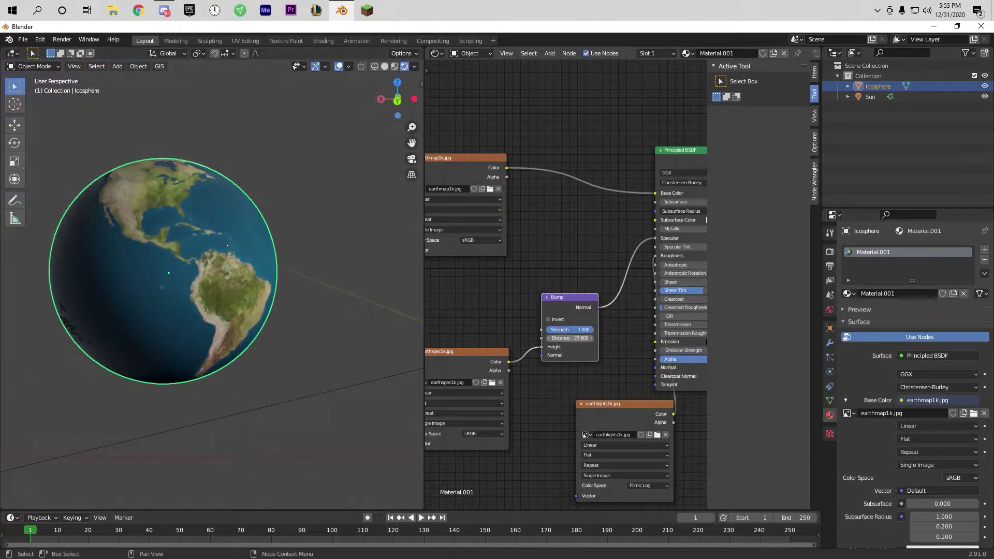
{"action": "scroll", "coordinate": [215, 288], "scroll_direction": "up", "scroll_amount": 3}
{"action": "scroll", "coordinate": [214, 289], "scroll_direction": "down", "scroll_amount": 2}
{"action": "middle_click_drag", "start_coordinate": [215, 289], "coordinate": [248, 280]}
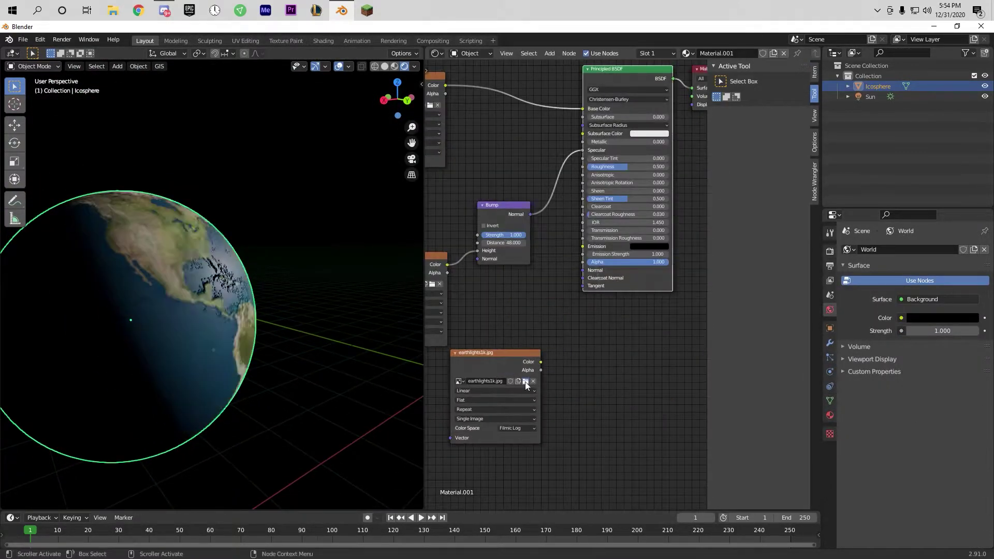
{"action": "mouse_move", "coordinate": [576, 169]}
{"action": "left_mouse_down"}
{"action": "mouse_move", "coordinate": [582, 150]}
{"action": "mouse_move", "coordinate": [430, 205]}
{"action": "left_mouse_up"}
Scale up the duplicate sphere, give it its own material, and load the cloud image
{"action": "scroll", "coordinate": [531, 226], "scroll_direction": "down", "scroll_amount": 3}
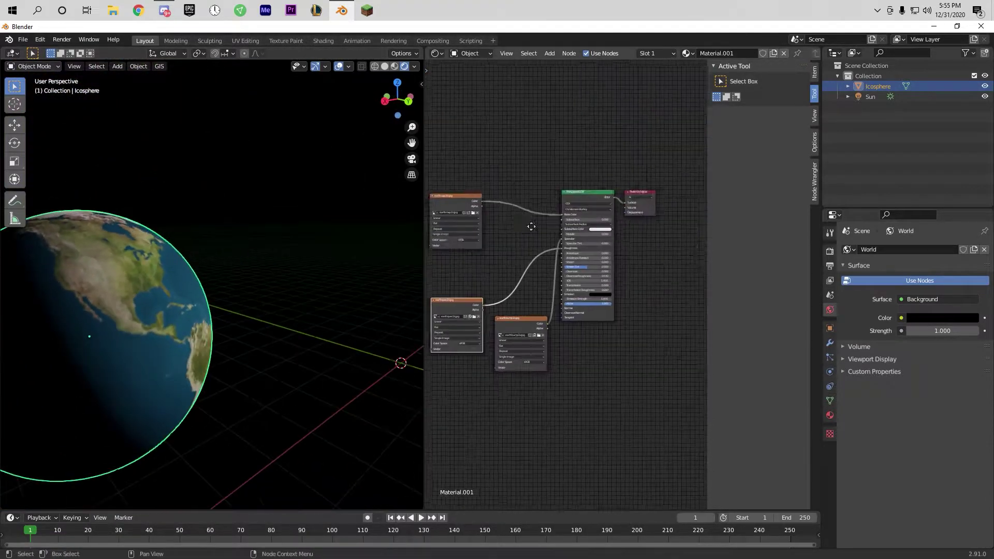
{"action": "left_click", "coordinate": [87, 292]}
{"action": "left_click", "coordinate": [763, 53]}
{"action": "left_click", "coordinate": [491, 199]}
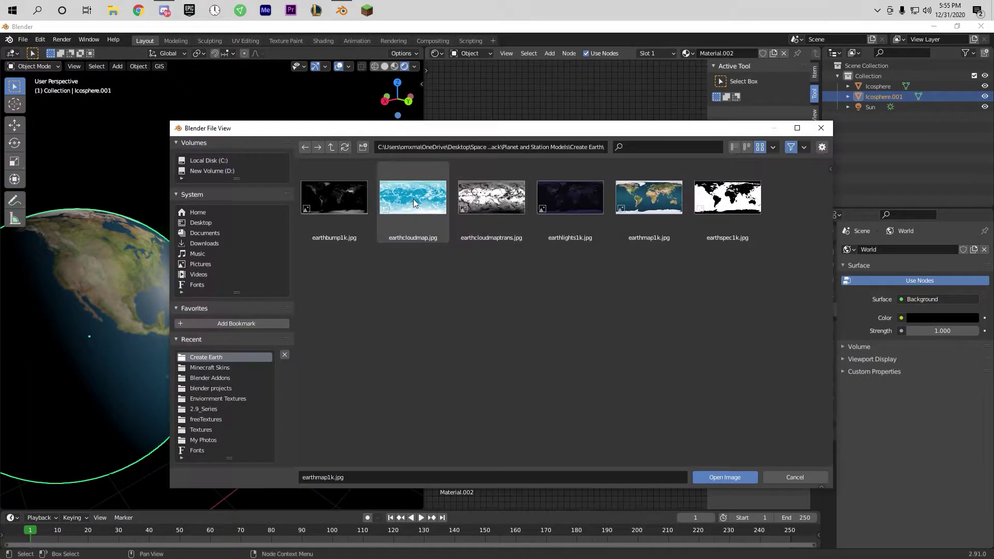
{"action": "double_click", "coordinate": [417, 215]}
Add Transparent BSDF and Diffuse BSDF nodes joined by a Mix Shader in the cloud material
{"action": "key", "text": "shift+a"}
{"action": "left_click", "coordinate": [574, 251]}
{"action": "left_click", "coordinate": [555, 247]}
{"action": "key", "text": "shift+a"}
{"action": "left_click", "coordinate": [558, 284]}
{"action": "type", "text": "d"}
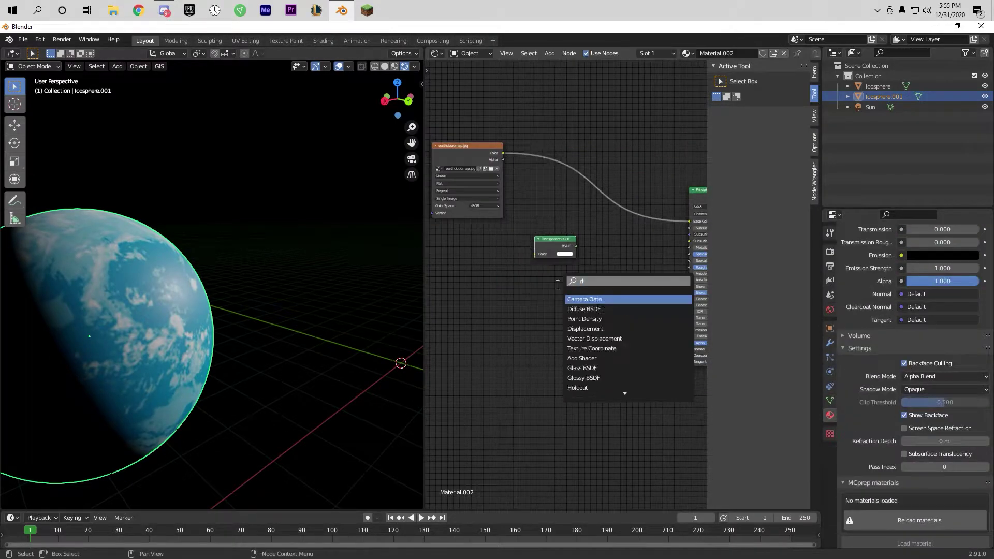
{"action": "left_click", "coordinate": [609, 268]}
Add a ColorRamp before the mix factor and shift its stop to thin the clouds
{"action": "key", "text": "shift+a"}
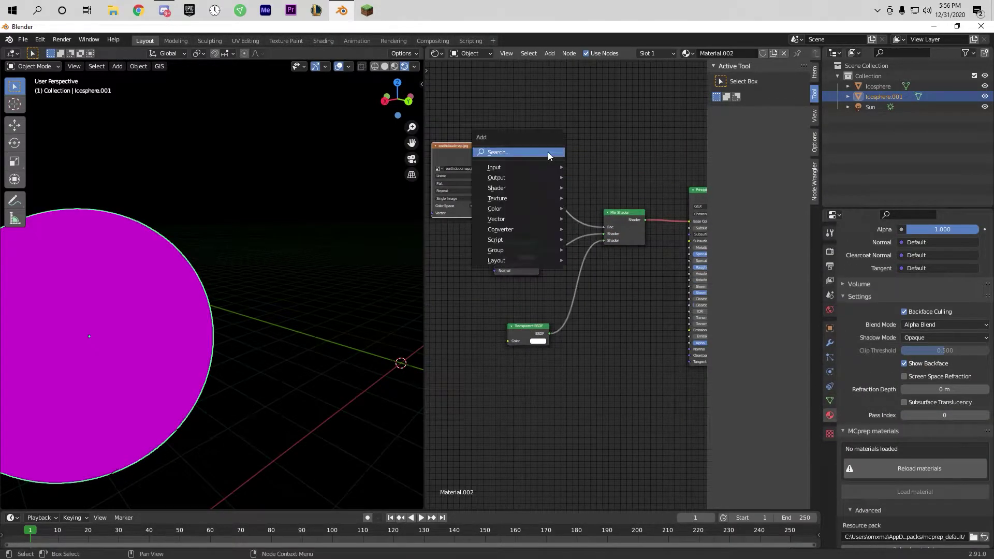
{"action": "left_click", "coordinate": [522, 151]}
{"action": "left_click", "coordinate": [548, 170]}
{"action": "middle_click_drag", "start_coordinate": [589, 223], "coordinate": [628, 242]}
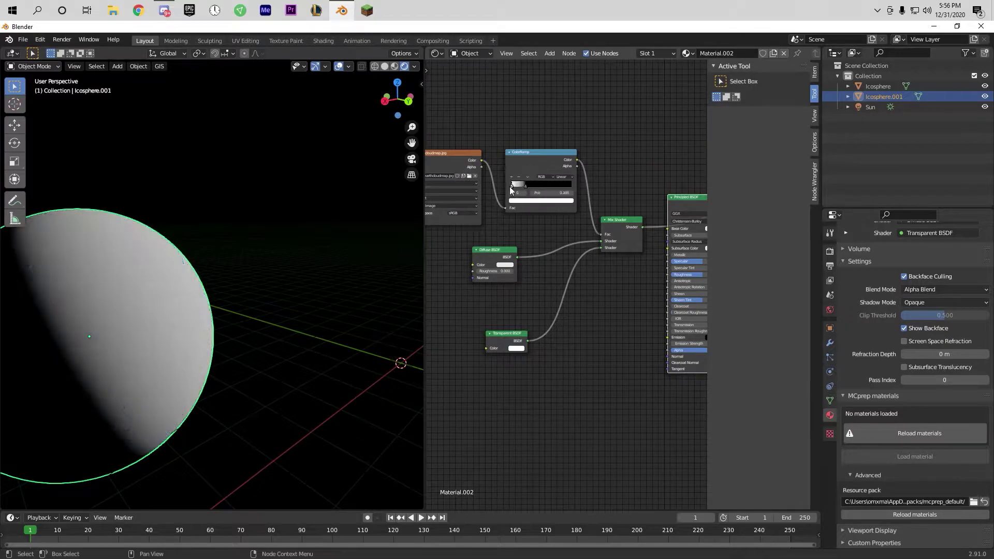
{"action": "left_click_drag", "start_coordinate": [571, 186], "coordinate": [527, 185]}
Fly around the globe to inspect the clouds, then open the Random Textures and Planet and Station Models folders
{"action": "key", "text": "shift+grave"}
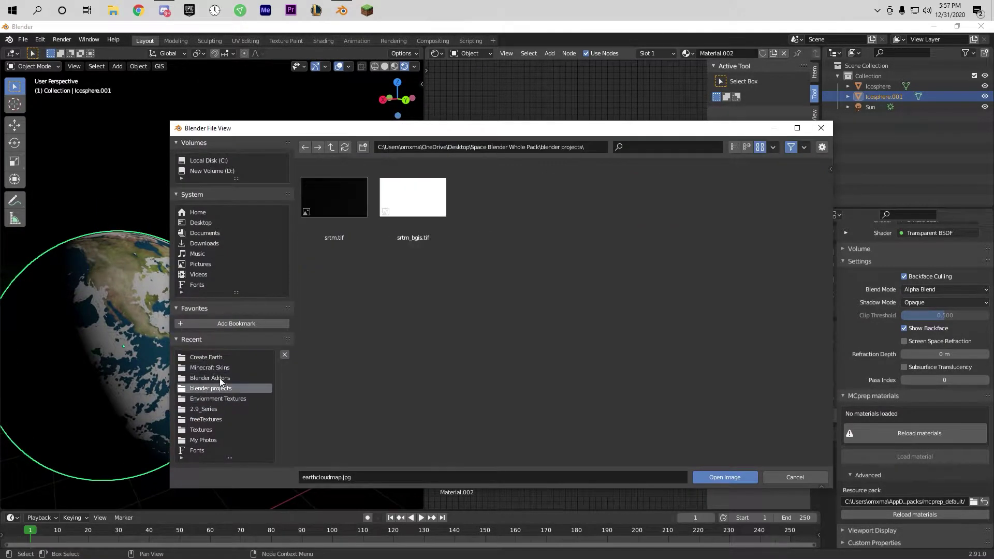
{"action": "double_click", "coordinate": [727, 199]}
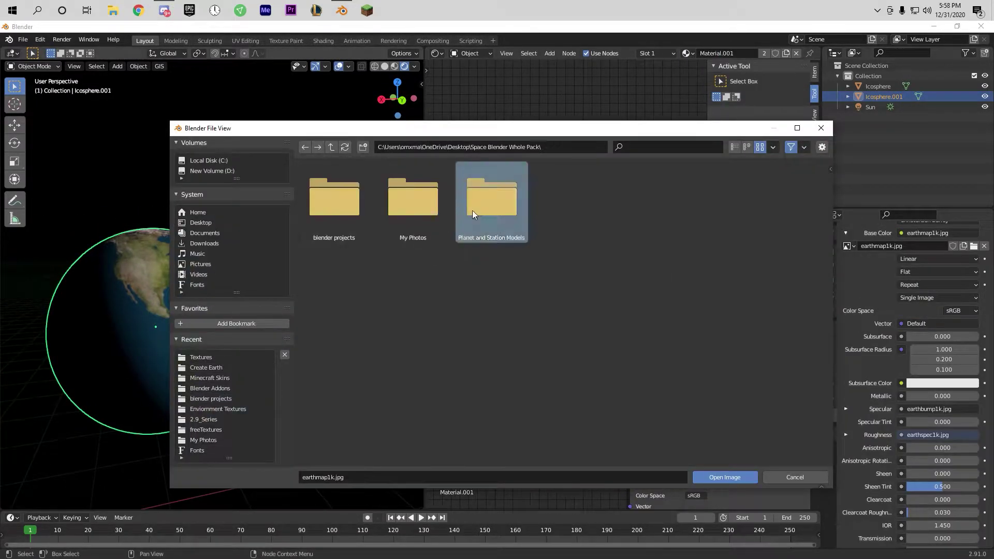
{"action": "double_click", "coordinate": [473, 214]}
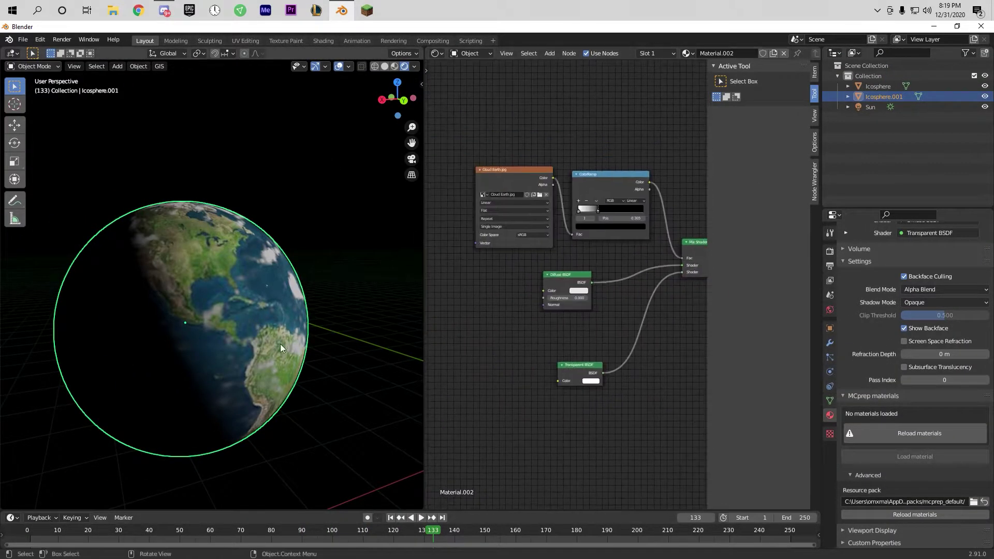
Duplicate the cloud sphere and add Diffuse BSDF and Layer Weight nodes to its material
{"action": "key", "text": "shift+d"}
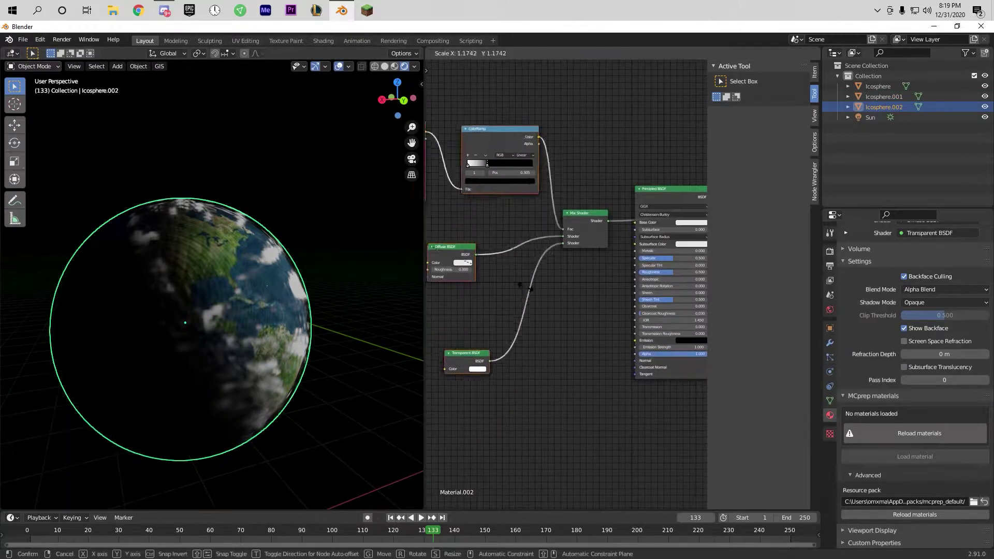
{"action": "type", "text": "diffuse"}
{"action": "key", "text": "Return"}
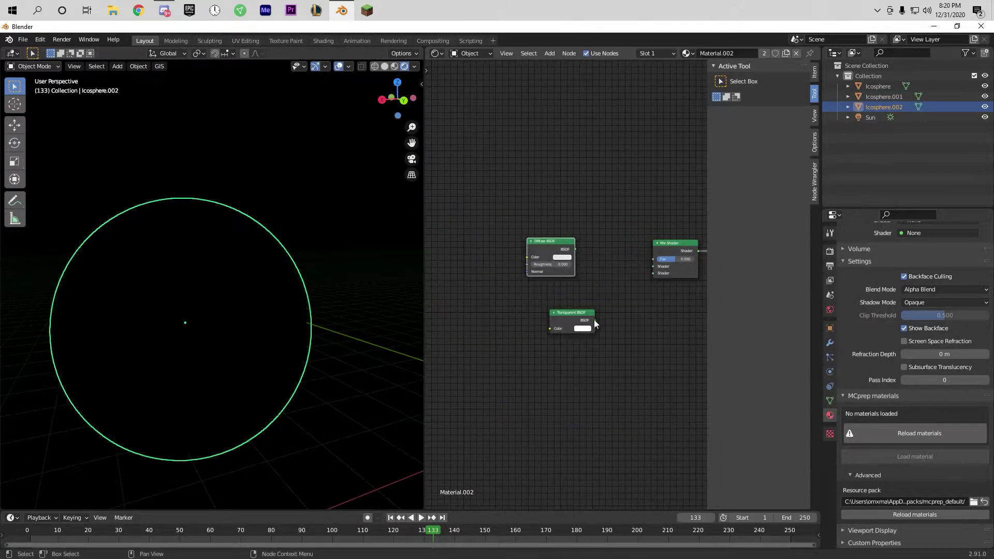
{"action": "left_click_drag", "start_coordinate": [594, 320], "coordinate": [653, 273]}
{"action": "left_click", "coordinate": [618, 293]}
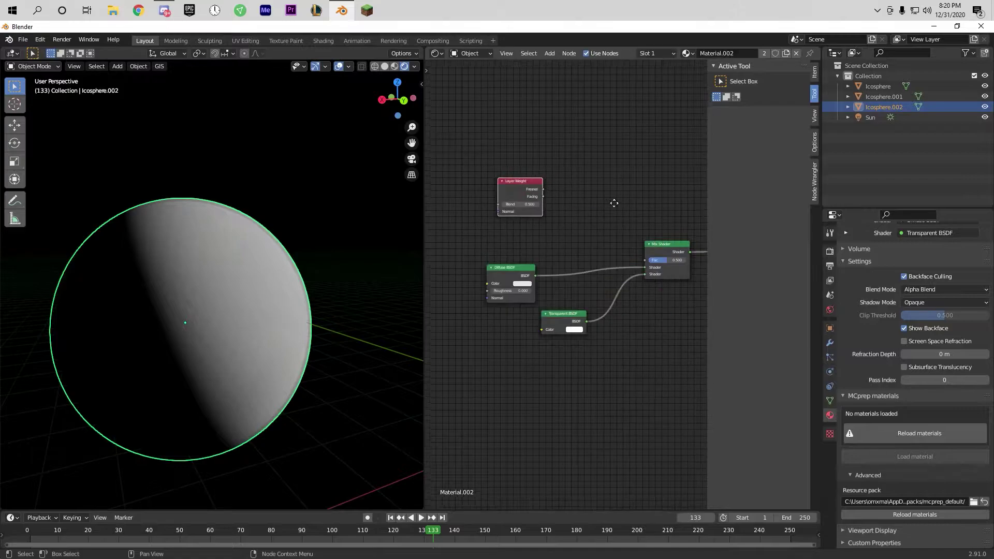
Undo back through earlier node setups to restore the Layer Weight atmosphere material
{"action": "key", "text": "ctrl+z"}
{"action": "key", "text": "ctrl+z"}
{"action": "key", "text": "ctrl+z"}
{"action": "key", "text": "ctrl+z"}
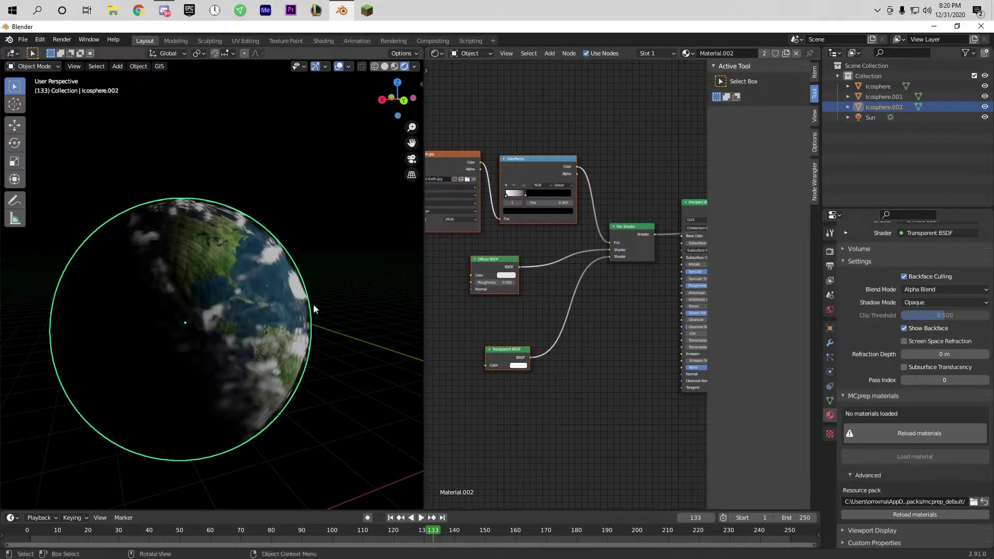
{"action": "key", "text": "ctrl+z"}
{"action": "key", "text": "shift+a"}
{"action": "left_click", "coordinate": [526, 198]}
{"action": "key", "text": "ctrl+z"}
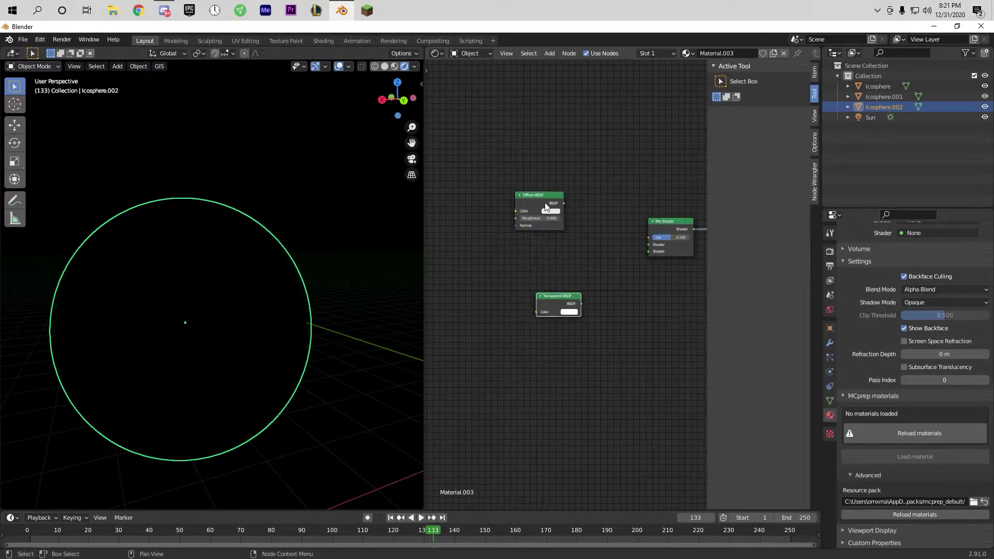
{"action": "key", "text": "shift+a"}
{"action": "key", "text": "ctrl+z"}
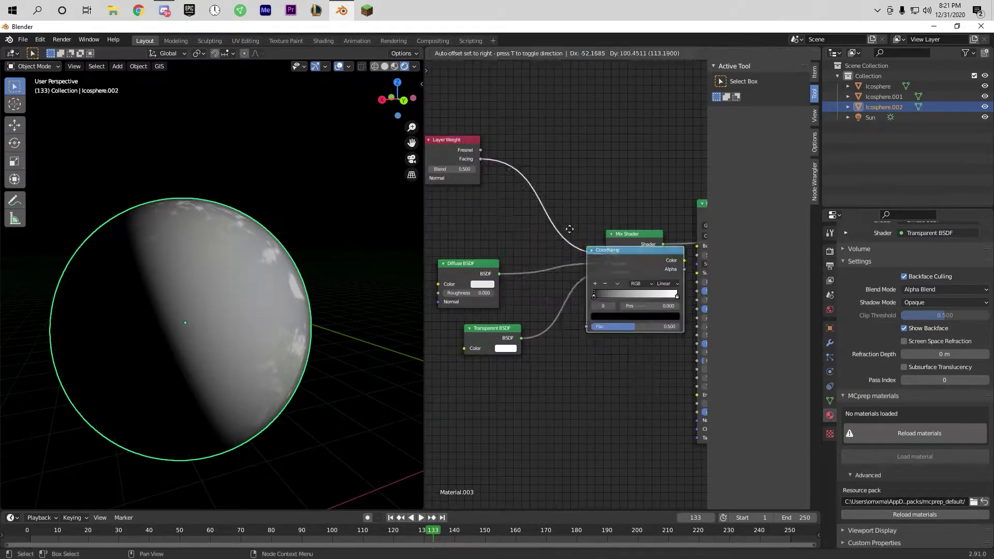
{"action": "key", "text": "ctrl+z"}
{"action": "key", "text": "ctrl+z"}
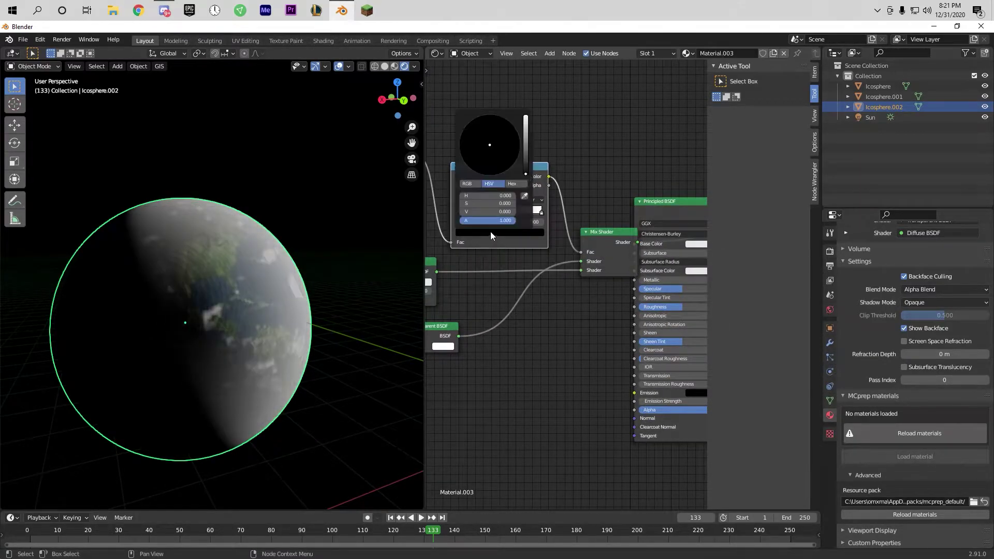
{"action": "key", "text": "ctrl+z"}
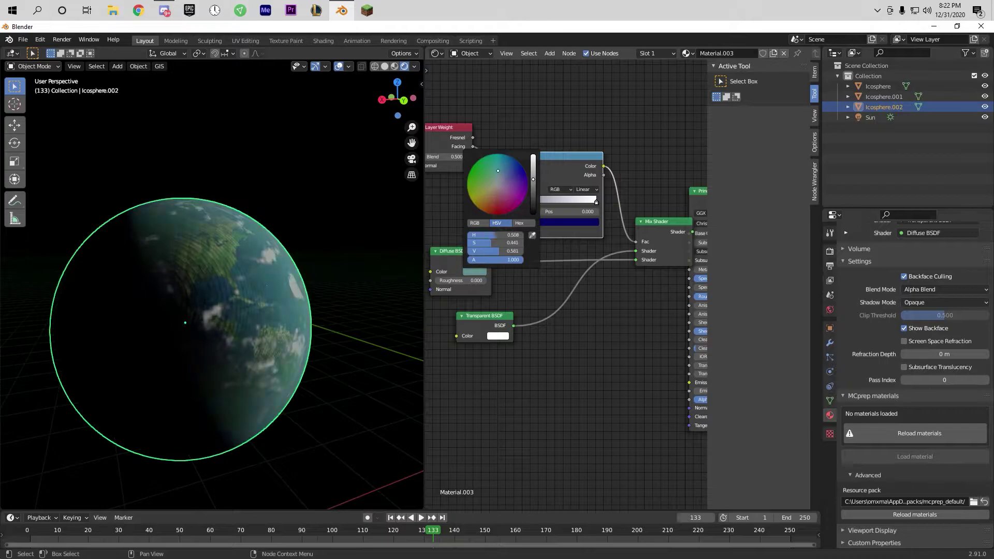
{"action": "key", "text": "ctrl+z"}
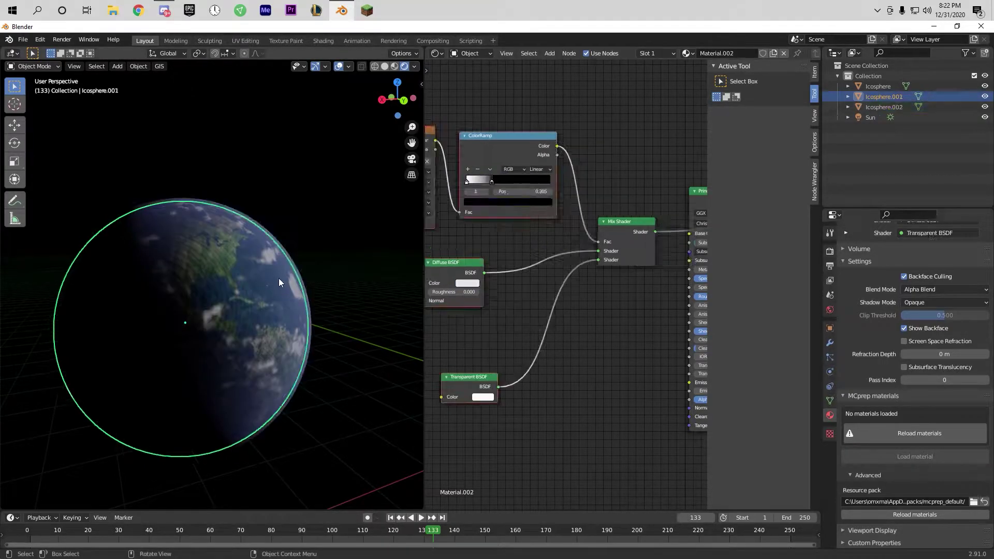
{"action": "key", "text": "ctrl+z"}
{"action": "key", "text": "ctrl+z"}
{"action": "key", "text": "ctrl+z"}
{"action": "key", "text": "ctrl+z"}
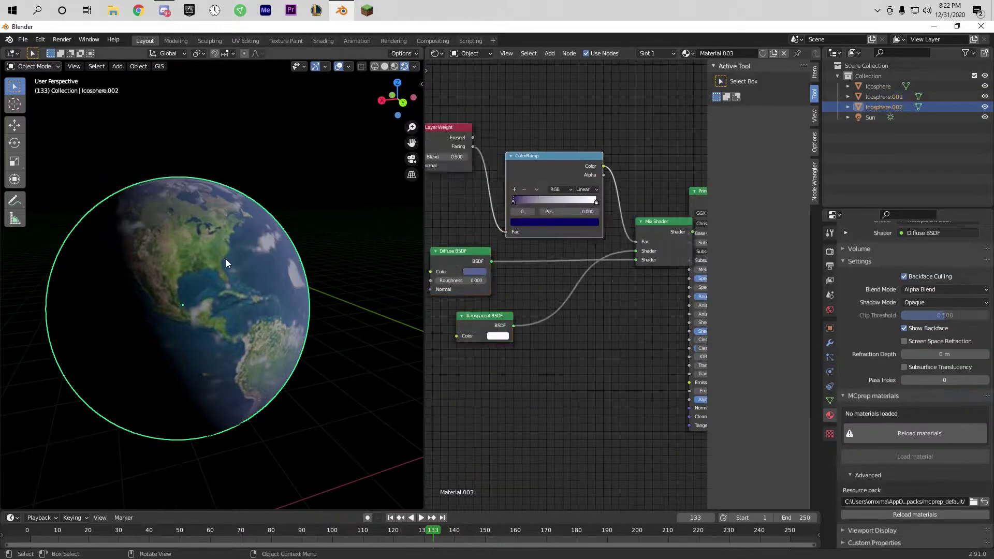
{"action": "key", "text": "ctrl+z"}
Browse the texture folders and load a replacement Earth colour image
{"action": "left_click", "coordinate": [524, 230]}
{"action": "scroll", "coordinate": [476, 278], "scroll_direction": "down", "scroll_amount": 5}
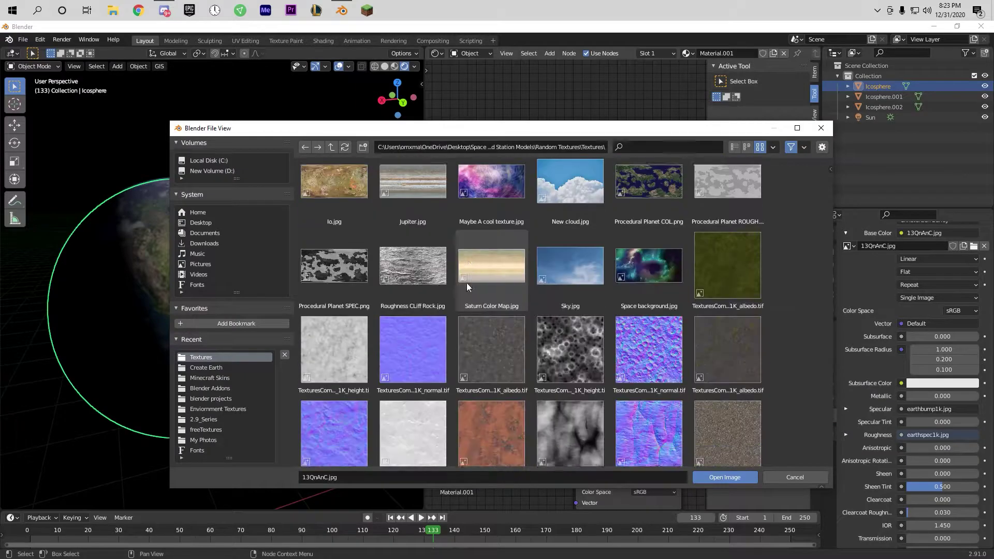
{"action": "scroll", "coordinate": [476, 277], "scroll_direction": "up", "scroll_amount": 3}
{"action": "scroll", "coordinate": [476, 278], "scroll_direction": "up", "scroll_amount": 2}
{"action": "left_click", "coordinate": [331, 148]}
{"action": "left_click", "coordinate": [332, 147]}
{"action": "left_click", "coordinate": [331, 148]}
{"action": "key", "text": "shift+BackSpace"}
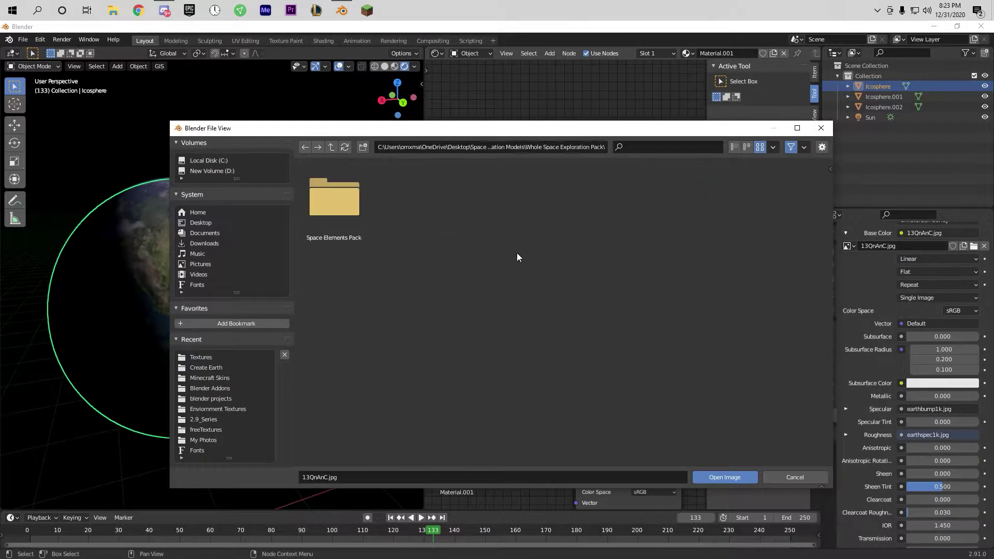
{"action": "key", "text": "shift+BackSpace"}
{"action": "key", "text": "shift+BackSpace"}
{"action": "double_click", "coordinate": [648, 275]}
Load earth_diffuse.jpg from the textures folder as the Earth colour
{"action": "left_click", "coordinate": [523, 222]}
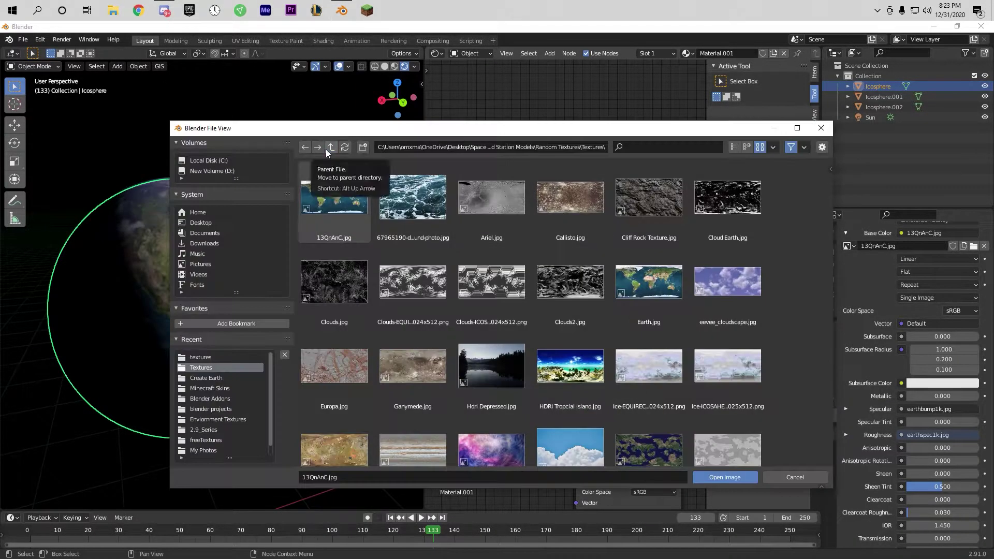
{"action": "left_click", "coordinate": [332, 148]}
{"action": "double_click", "coordinate": [444, 277]}
{"action": "double_click", "coordinate": [742, 207]}
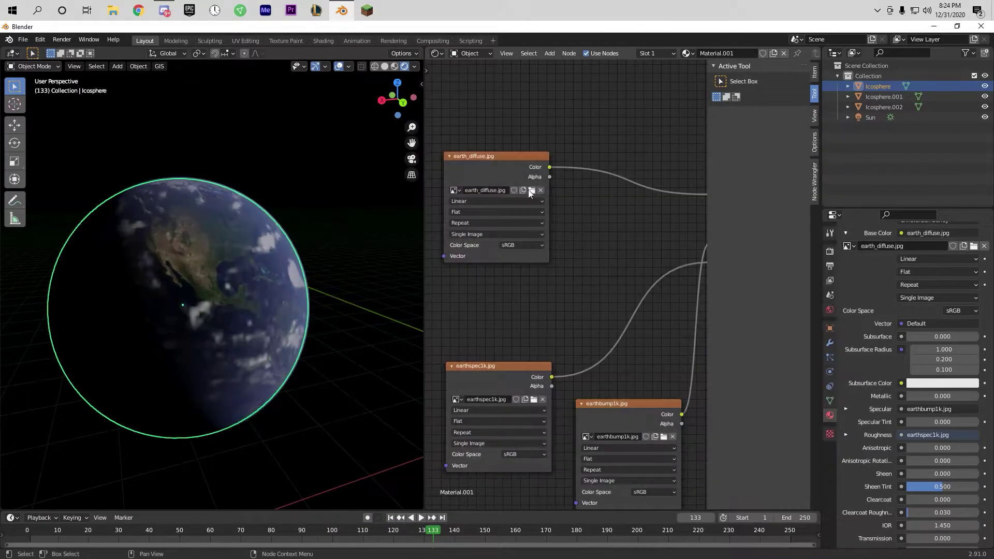
{"action": "key", "text": "shift+grave"}
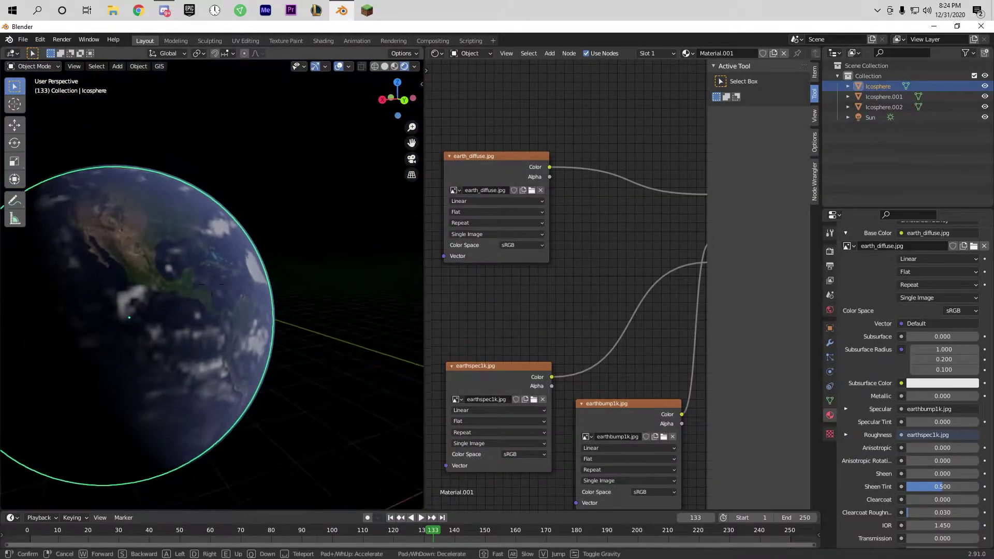
Load earth_spec.jpg as the roughness image and EarthNormal.png as the bump image
{"action": "left_click", "coordinate": [534, 399]}
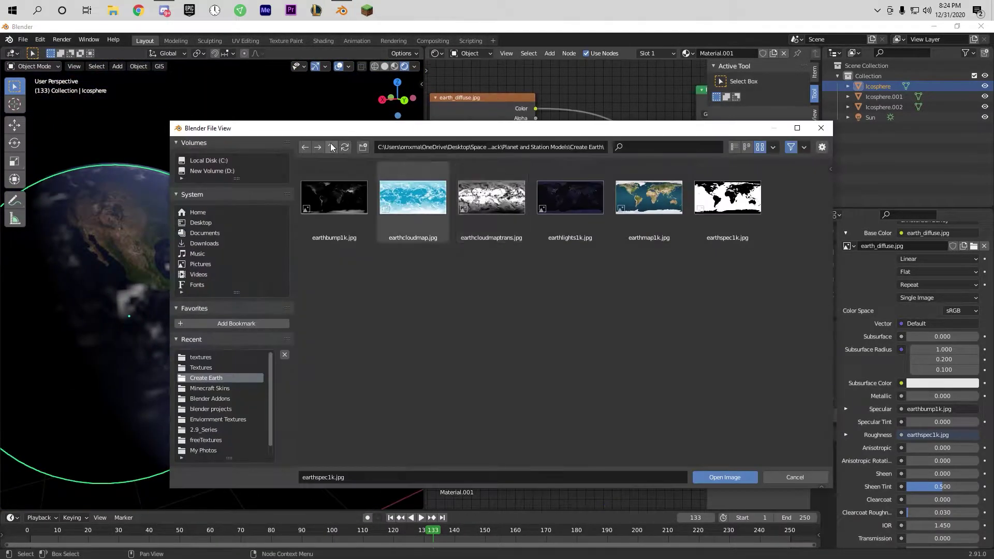
{"action": "key", "text": "shift+BackSpace"}
{"action": "double_click", "coordinate": [501, 290]}
{"action": "middle_click_drag", "start_coordinate": [713, 263], "coordinate": [637, 247]}
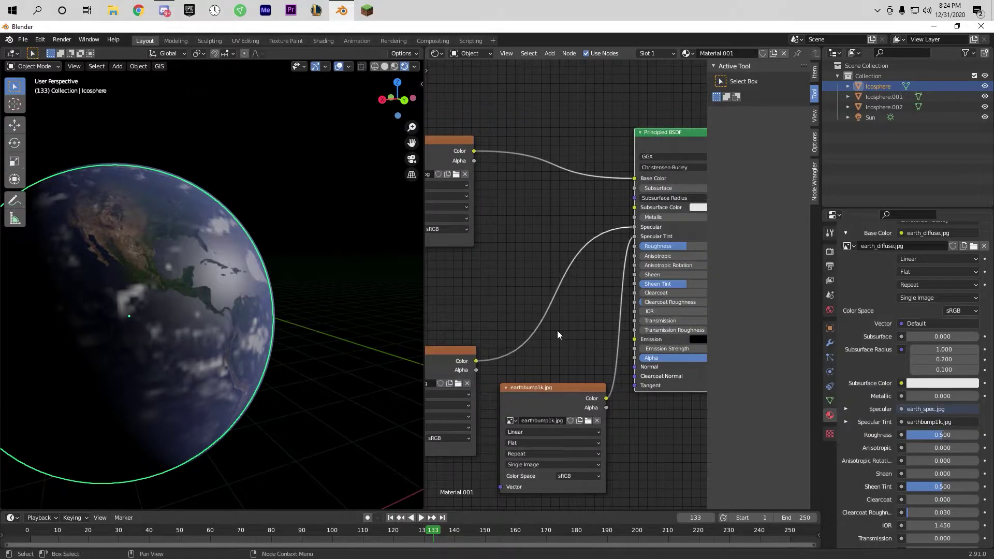
{"action": "left_click", "coordinate": [588, 421]}
{"action": "double_click", "coordinate": [513, 291]}
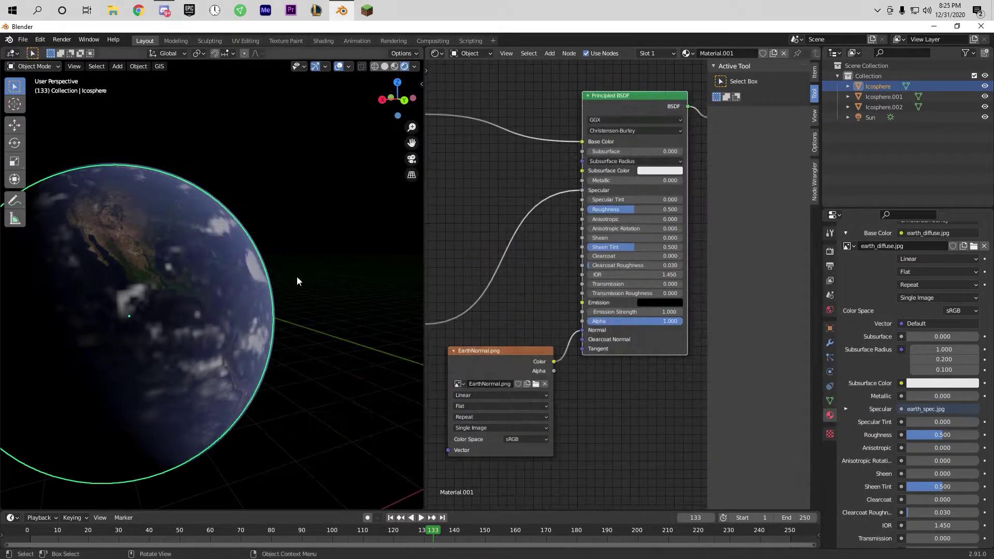
Load earth_clouds.jpg into the cloud material, make the clouds sparser, and darken the atmosphere blue
{"action": "left_click", "coordinate": [696, 52]}
{"action": "left_click", "coordinate": [695, 70]}
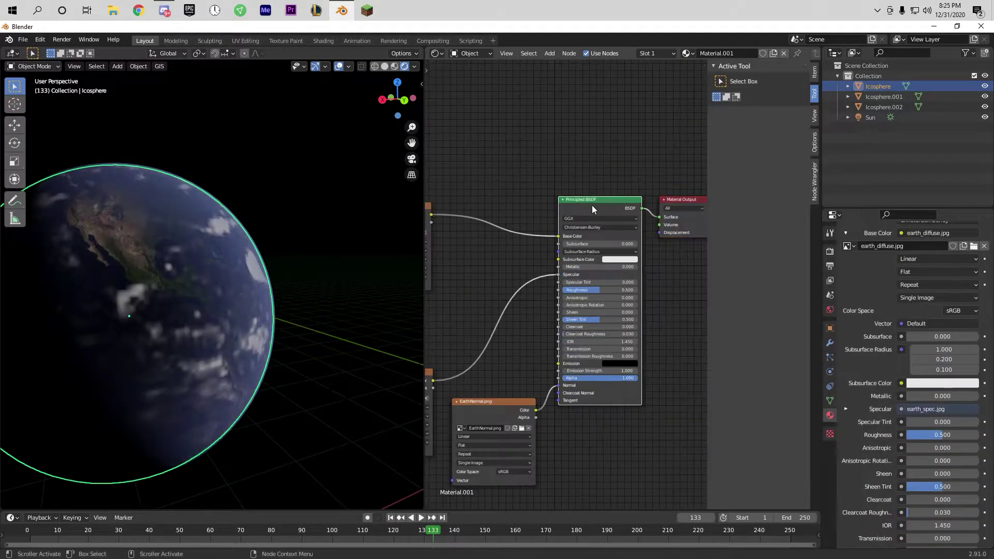
{"action": "left_click", "coordinate": [688, 53]}
{"action": "left_click", "coordinate": [695, 82]}
{"action": "left_click", "coordinate": [515, 237]}
{"action": "double_click", "coordinate": [332, 181]}
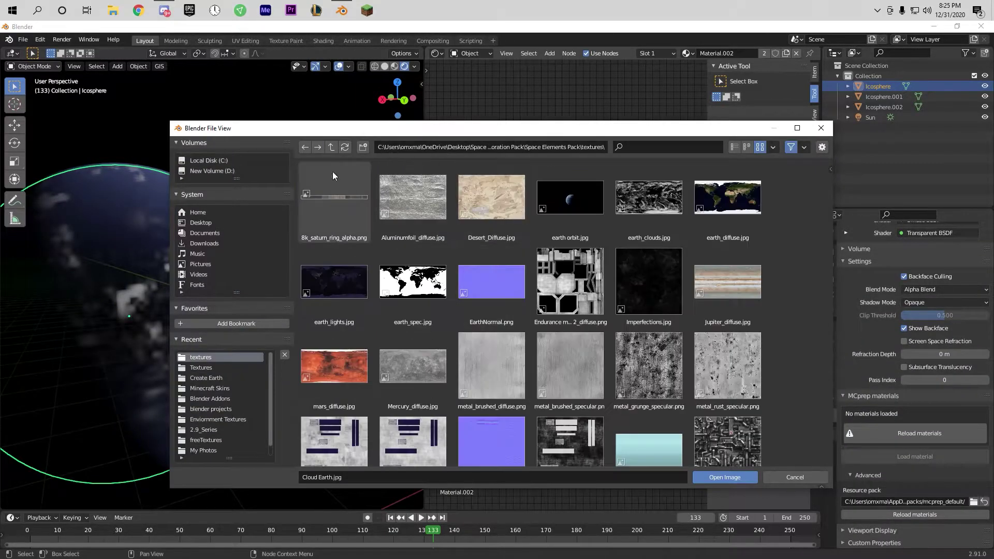
{"action": "double_click", "coordinate": [642, 220]}
{"action": "left_click_drag", "start_coordinate": [565, 253], "coordinate": [578, 256]}
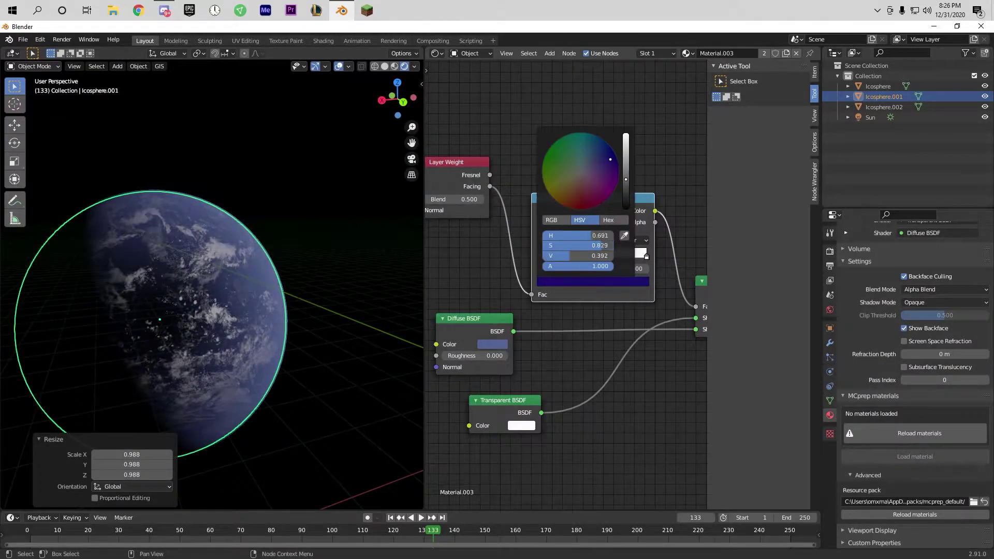
{"action": "left_click", "coordinate": [554, 282]}
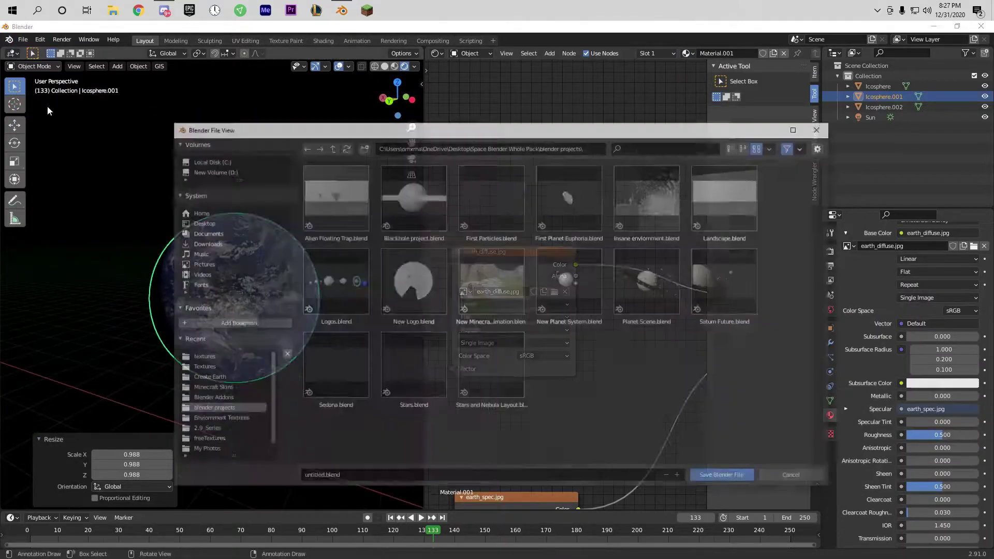
Save the project as New Apophis.blend, fly around the globe, and browse models to append
{"action": "type", "text": "New"}
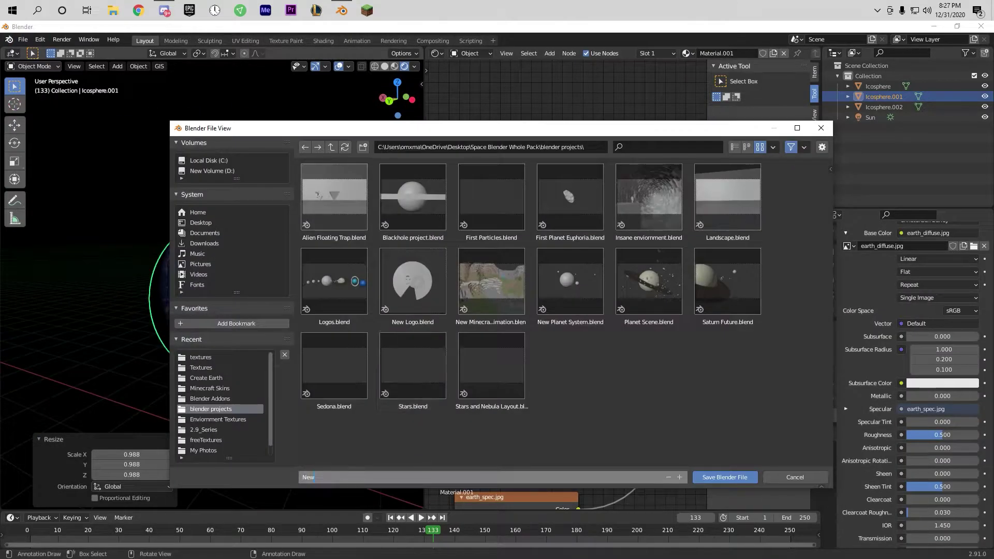
{"action": "type", "text": "pophis"}
{"action": "key", "text": "Return"}
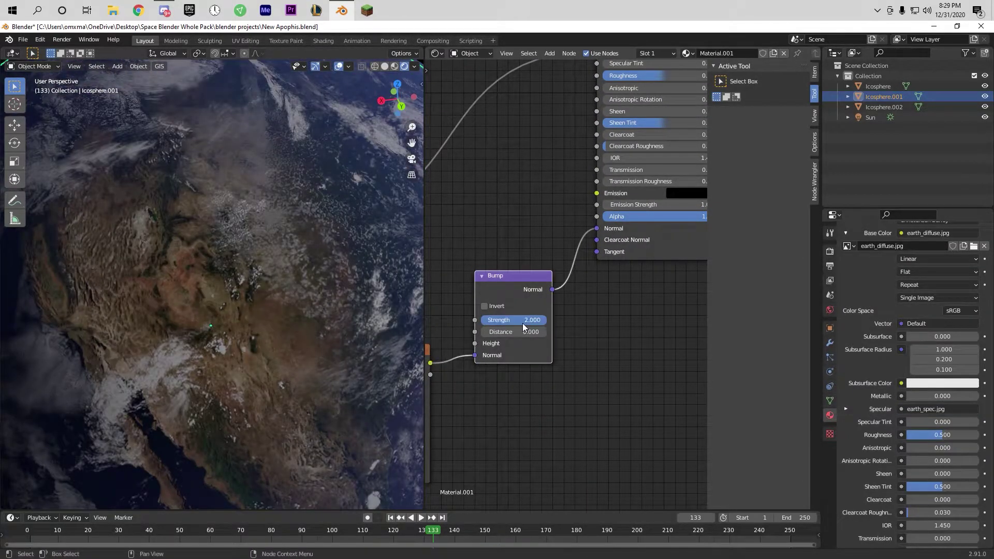
{"action": "key", "text": "ctrl+space"}
{"action": "key", "text": "shift+grave"}
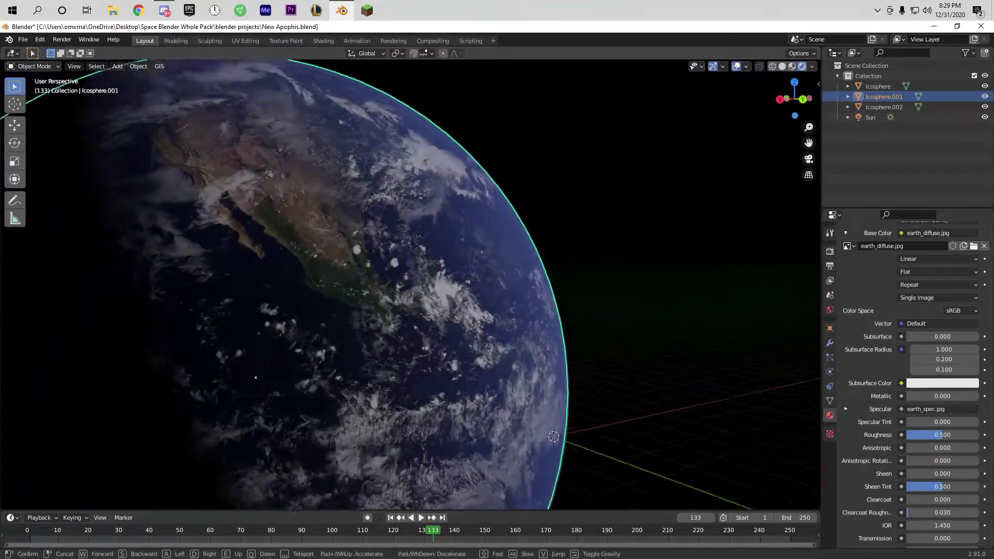
{"action": "key", "text": "Escape"}
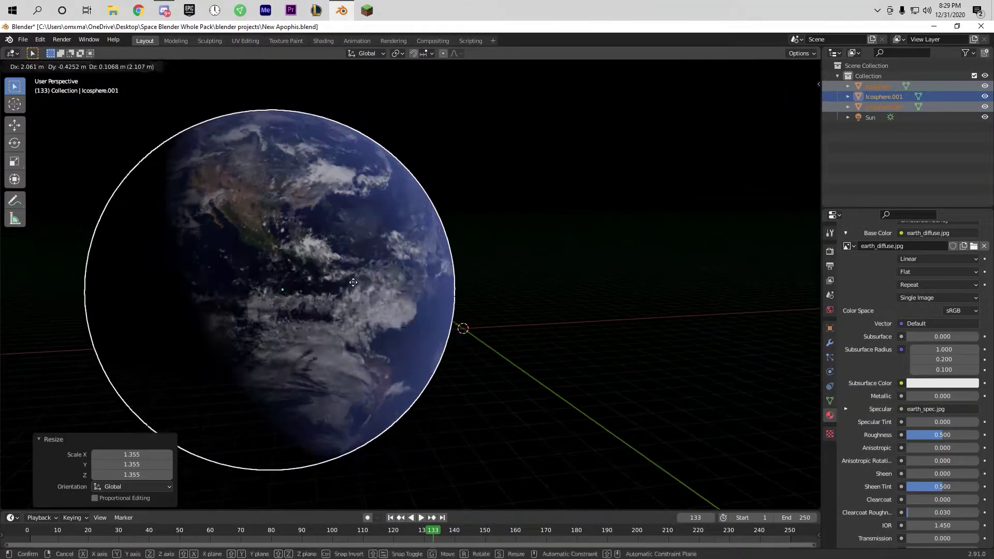
{"action": "key", "text": "shift+F1"}
{"action": "scroll", "coordinate": [445, 296], "scroll_direction": "down", "scroll_amount": 1}
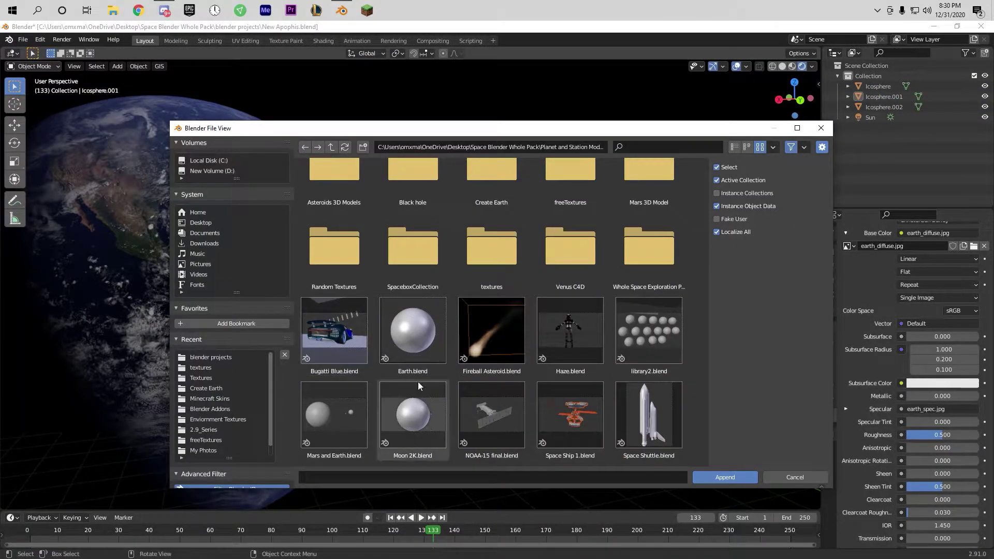
Append all NOAA-15 satellite objects and select them alongside the Earth layer
{"action": "double_click", "coordinate": [491, 398]}
{"action": "double_click", "coordinate": [550, 382]}
{"action": "key", "text": "a"}
{"action": "key", "text": "Return"}
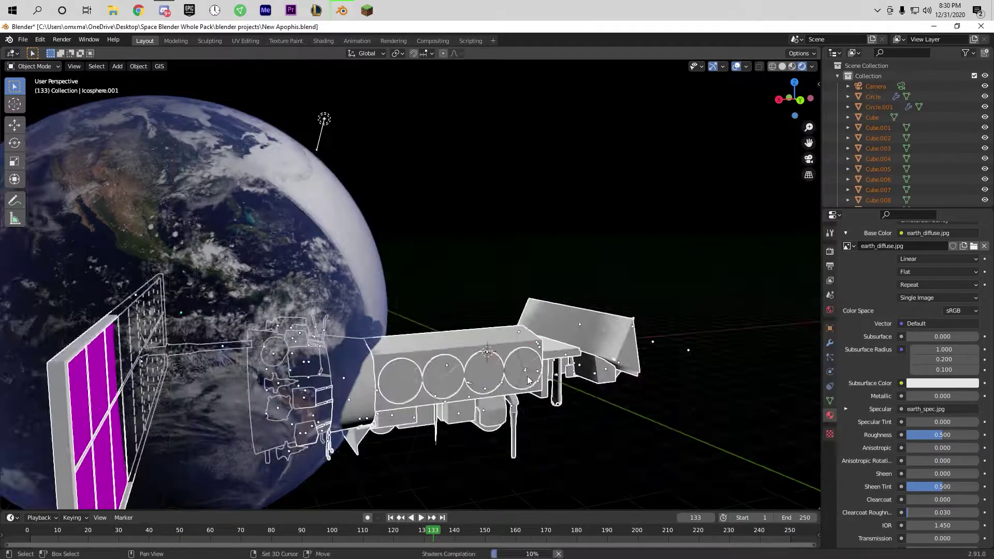
{"action": "left_click", "coordinate": [507, 68]}
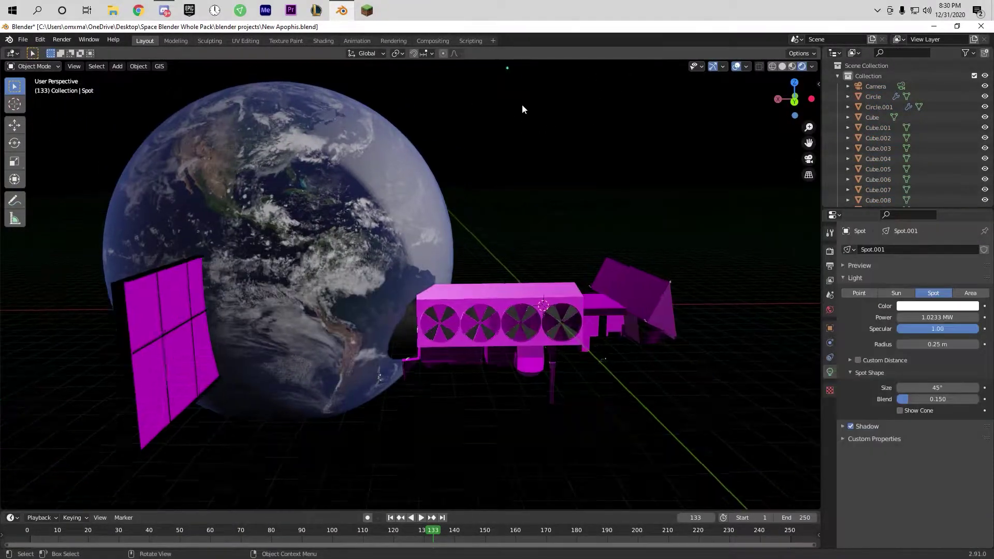
{"action": "scroll", "coordinate": [521, 108], "scroll_direction": "down", "scroll_amount": 1}
{"action": "left_click", "coordinate": [554, 208]}
{"action": "key", "text": "a"}
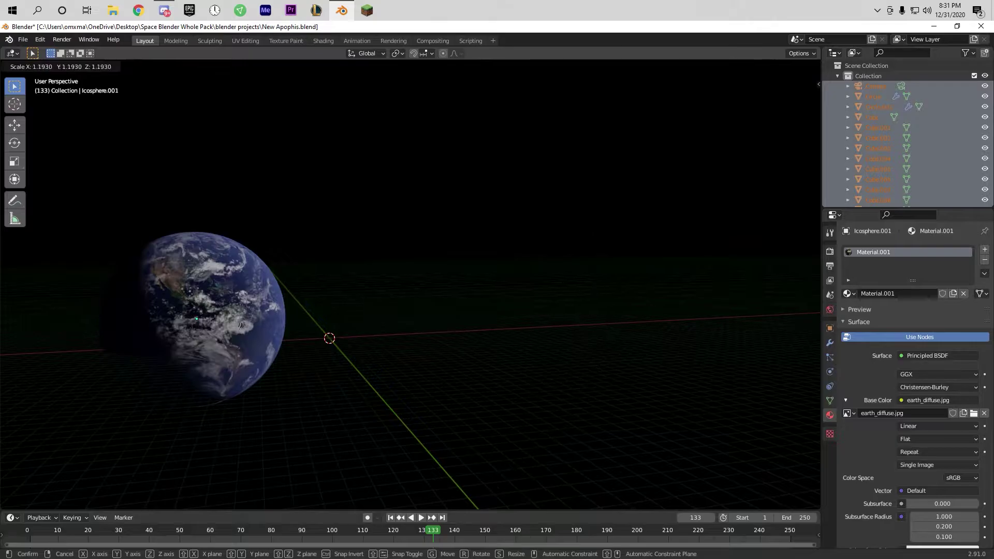
{"action": "key", "text": "Return"}
Fly near the satellite, then delete all the appended satellite objects
{"action": "key", "text": "shift+grave"}
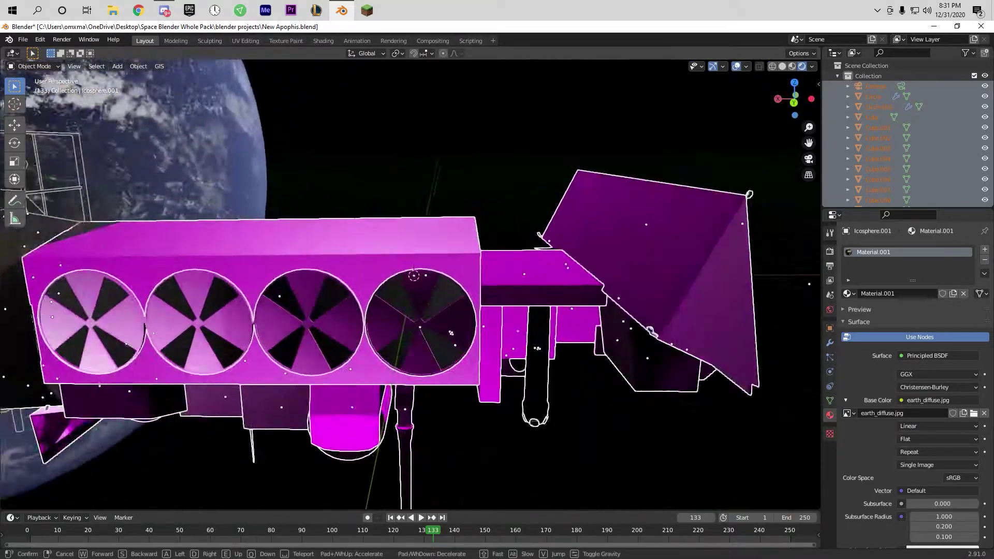
{"action": "key", "text": "Escape"}
{"action": "key", "text": "s"}
{"action": "key", "text": "Escape"}
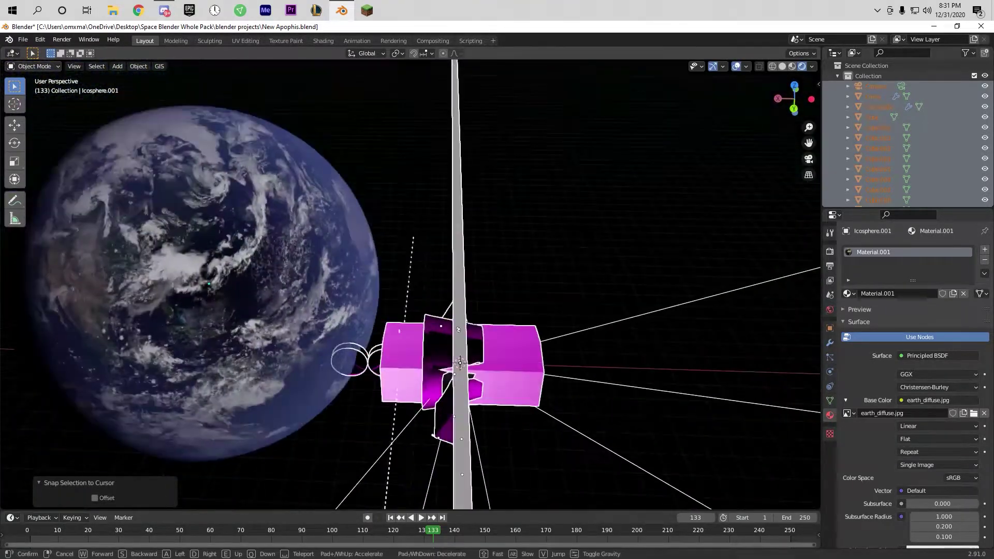
{"action": "key", "text": "Delete"}
{"action": "key", "text": "c"}
{"action": "key", "text": "Escape"}
Append the Moon from the Earth model file and move it into place
{"action": "key", "text": "shift+F1"}
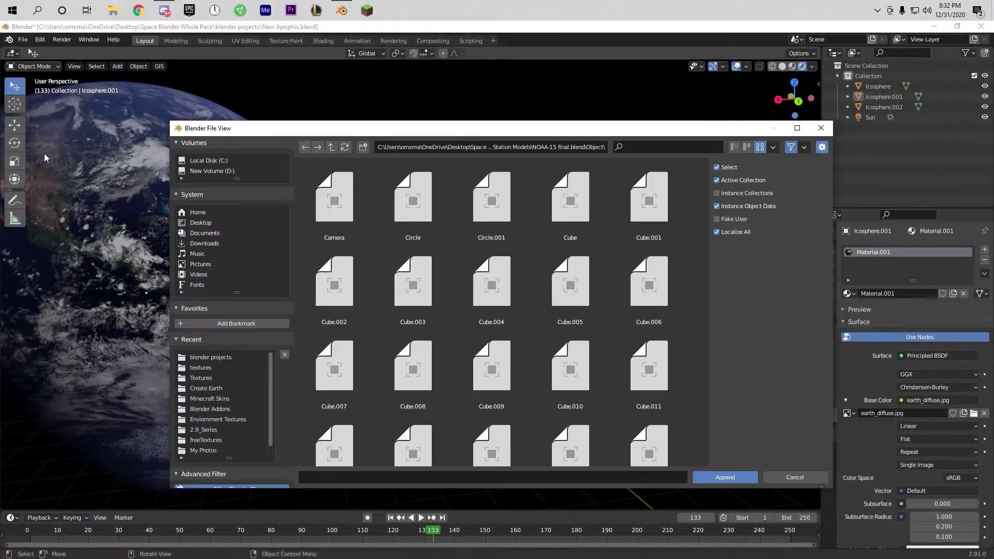
{"action": "double_click", "coordinate": [425, 339]}
{"action": "double_click", "coordinate": [444, 189]}
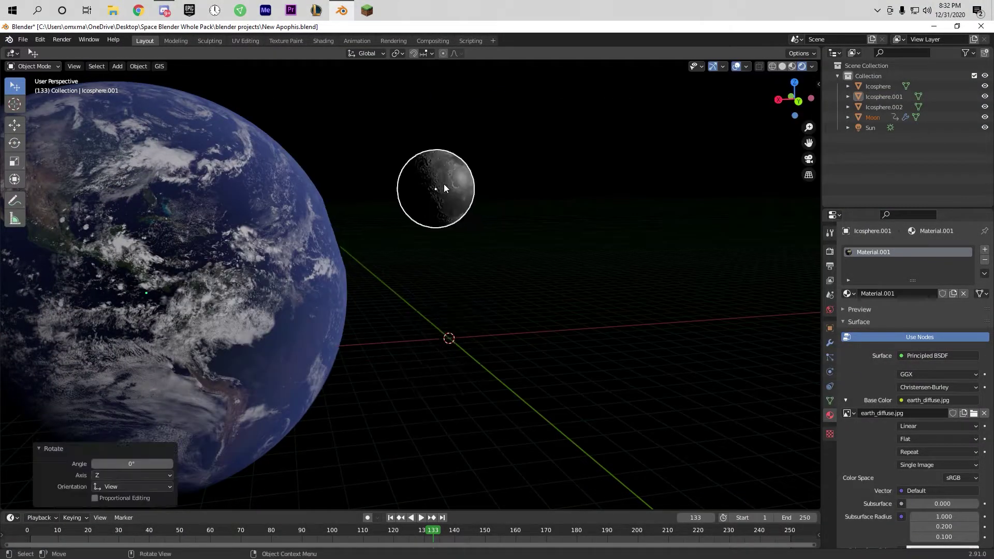
{"action": "key", "text": "Return"}
{"action": "key", "text": "g"}
{"action": "left_click", "coordinate": [392, 284]}
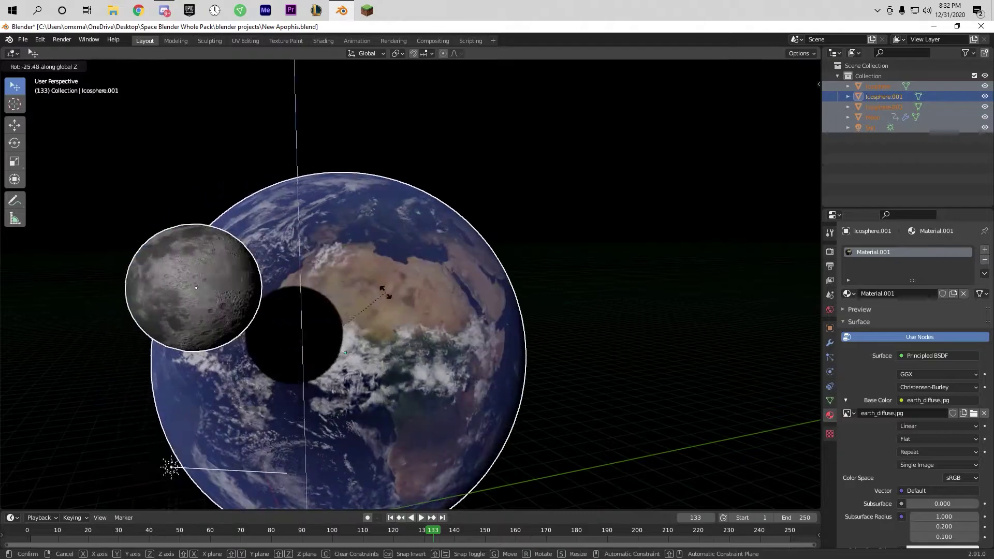
Reposition the Moon vertically beside Earth and render an F12 test frame
{"action": "scroll", "coordinate": [403, 260], "scroll_direction": "down", "scroll_amount": 5}
{"action": "key", "text": "g"}
{"action": "left_click", "coordinate": [403, 260]}
{"action": "middle_click_drag", "start_coordinate": [404, 261], "coordinate": [694, 295]}
{"action": "key", "text": "g"}
{"action": "key", "text": "z"}
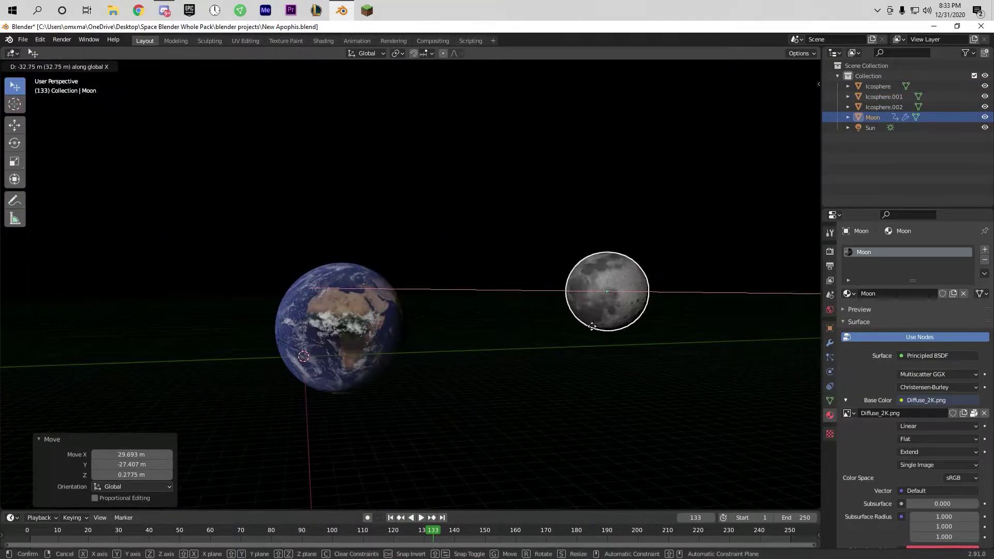
{"action": "left_click", "coordinate": [591, 326]}
{"action": "right_click", "coordinate": [374, 449]}
{"action": "key", "text": "F12"}
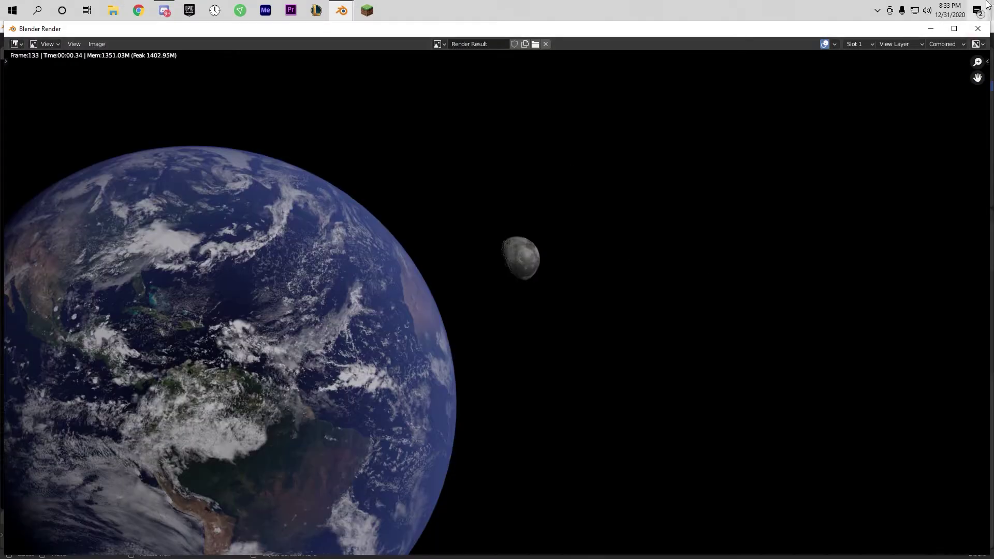
{"action": "left_click", "coordinate": [977, 29]}
Rotate the Moon and fly the view toward and back from Earth
{"action": "key", "text": "s"}
{"action": "left_click", "coordinate": [439, 268]}
{"action": "key", "text": "g"}
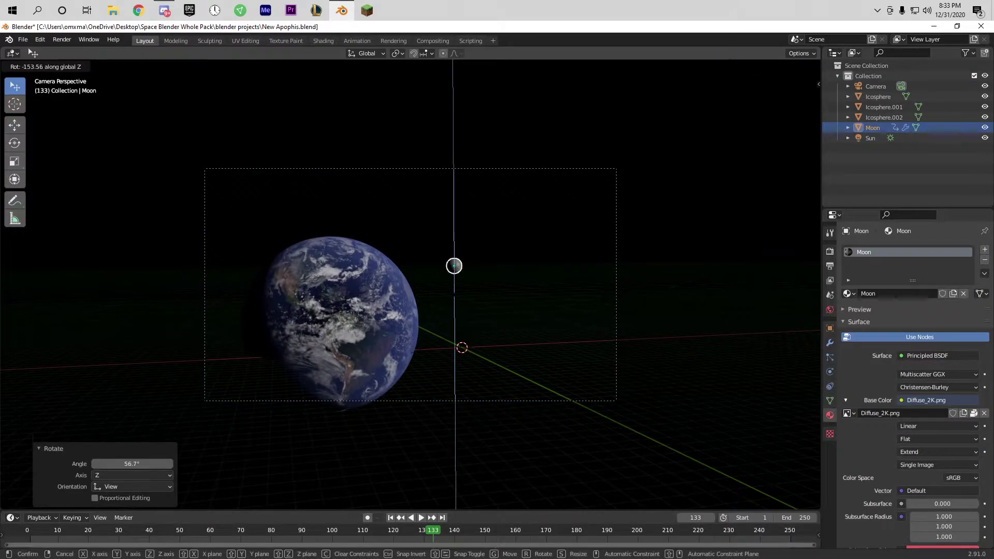
{"action": "left_click", "coordinate": [454, 265]}
{"action": "key", "text": "shift+grave"}
{"action": "key", "text": "w"}
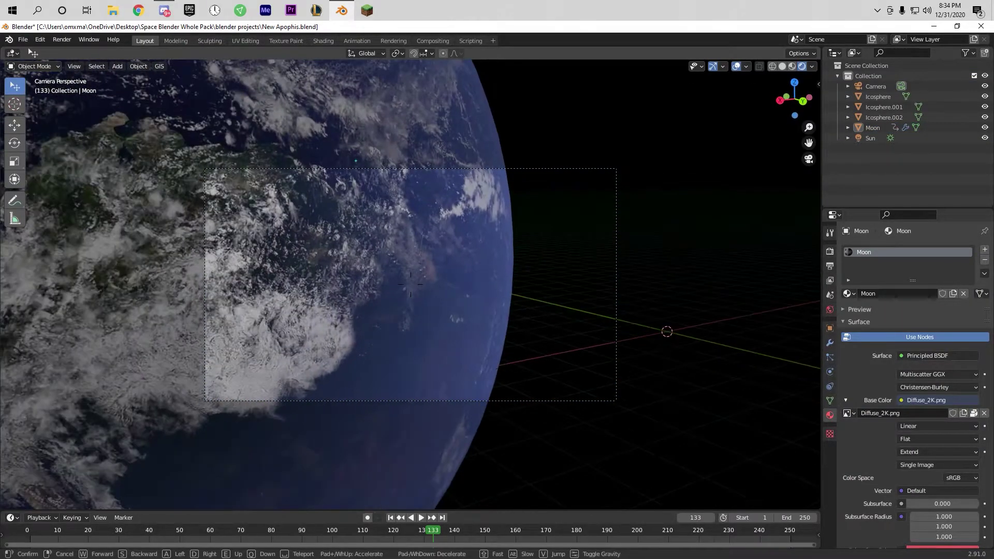
{"action": "key", "text": "s"}
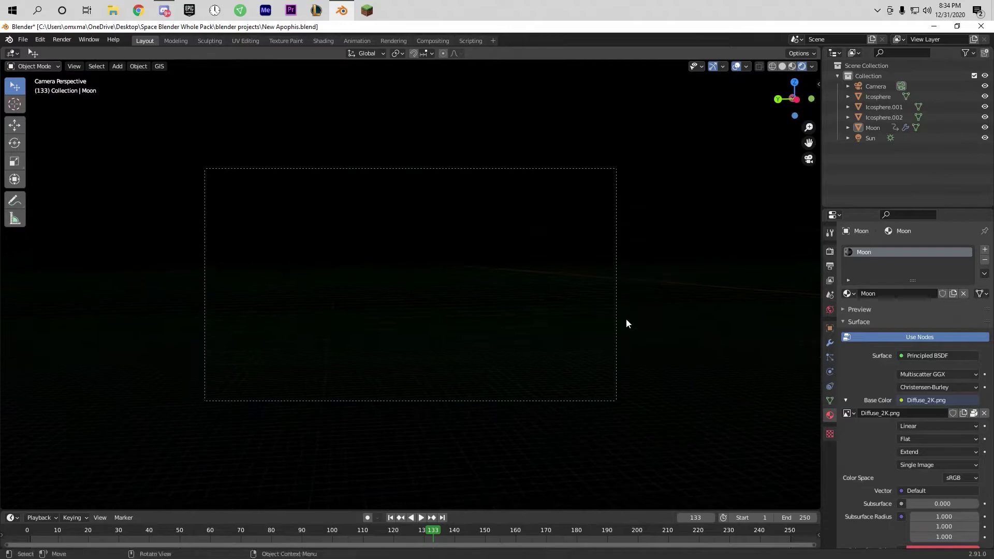
{"action": "key", "text": "shift+F1"}
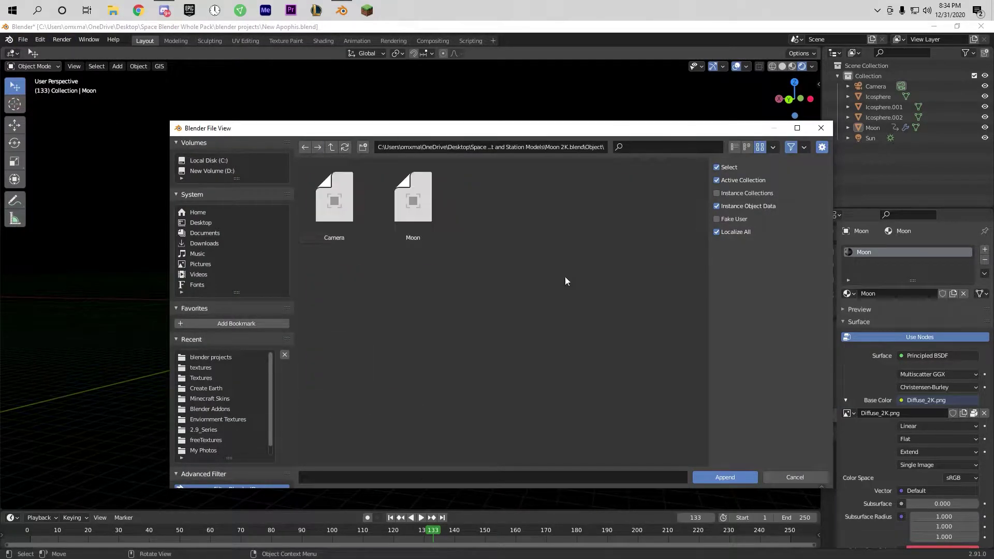
Append ASTEROID_LOW_POLY_4_ from the Asteroids 3D Models folder
{"action": "key", "text": "BackSpace"}
{"action": "key", "text": "BackSpace"}
{"action": "double_click", "coordinate": [638, 204]}
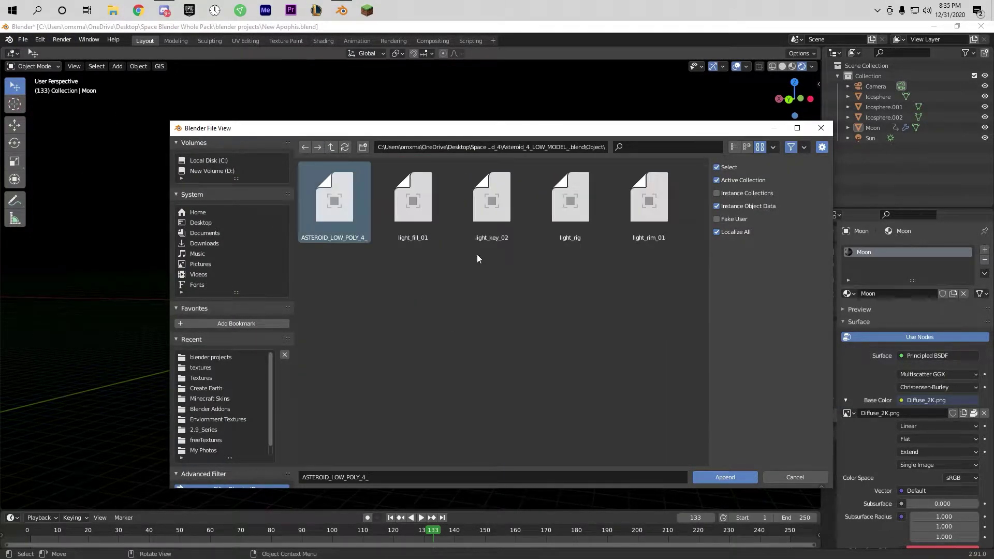
{"action": "double_click", "coordinate": [413, 199]}
{"action": "key", "text": "shift+grave"}
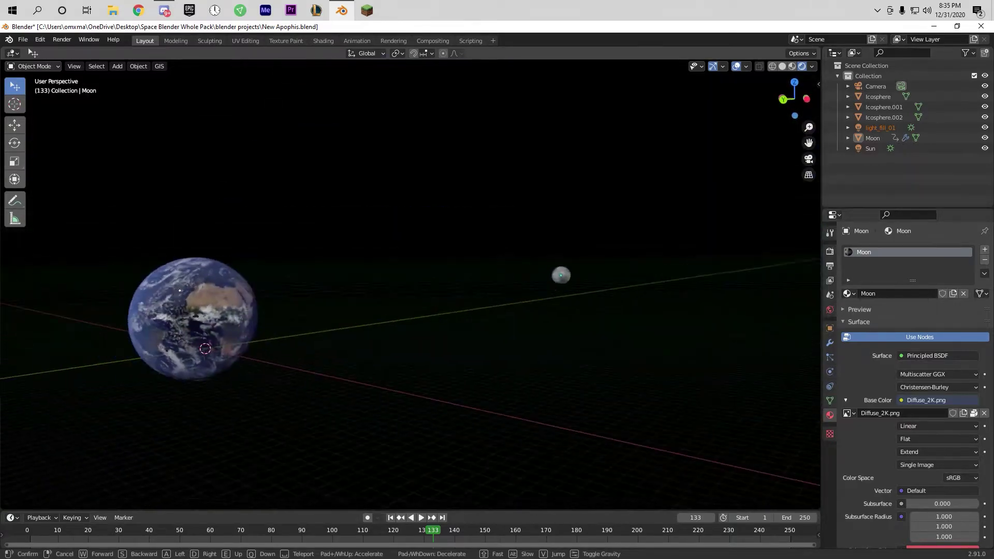
{"action": "key", "text": "w"}
Undo the unwanted light append, then re-append the asteroid and place it
{"action": "key", "text": "Return"}
{"action": "key", "text": "ctrl+z"}
{"action": "key", "text": "shift+F1"}
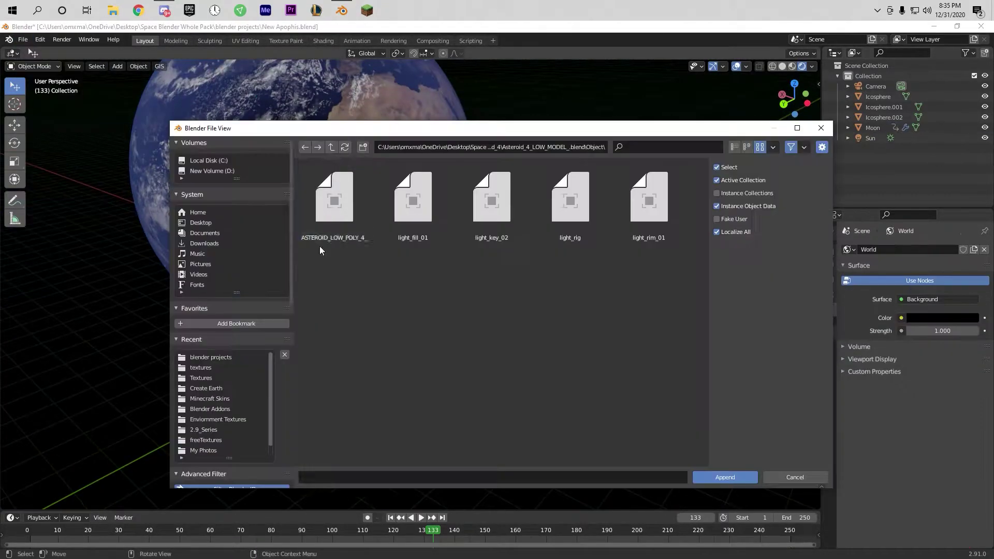
{"action": "left_click", "coordinate": [618, 238], "text": "ctrl"}
{"action": "key", "text": "Return"}
{"action": "key", "text": "g"}
{"action": "key", "text": "Return"}
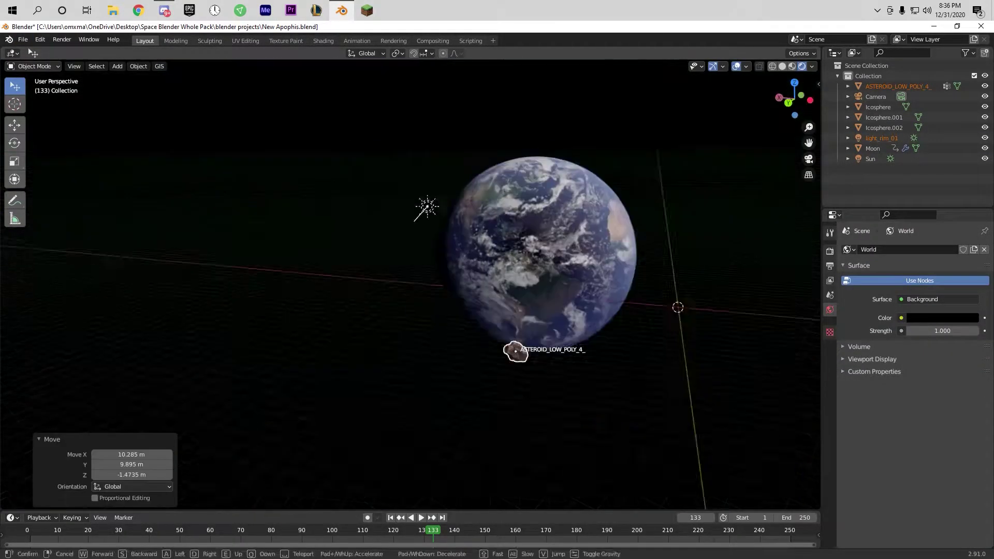
Remove the extra rim light, frame the asteroid, and browse to the Asteroid_2 model
{"action": "key", "text": "shift+grave"}
{"action": "key", "text": "Escape"}
{"action": "key", "text": "ctrl+z"}
{"action": "key", "text": "ctrl+z"}
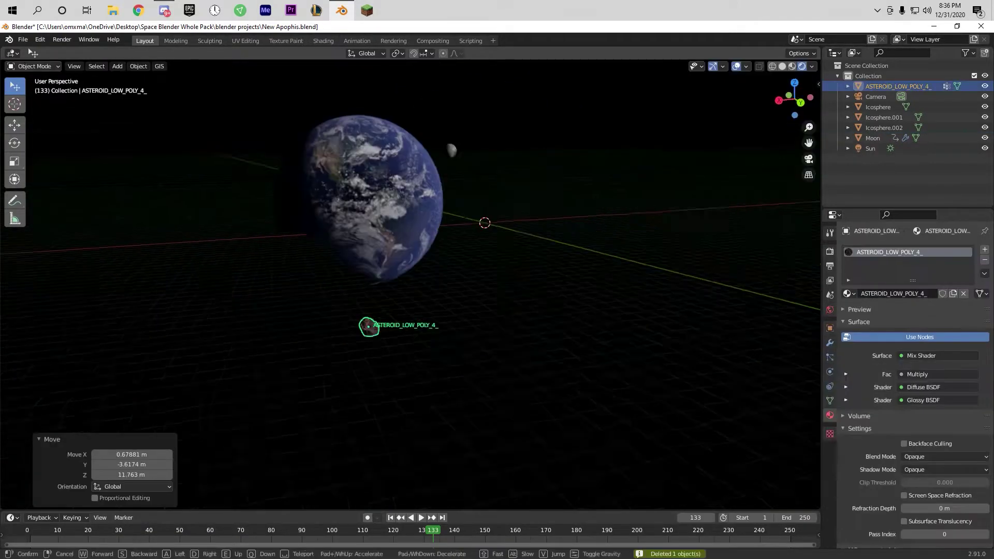
{"action": "key", "text": "KP_Decimal"}
{"action": "key", "text": "shift+space"}
{"action": "key", "text": "space"}
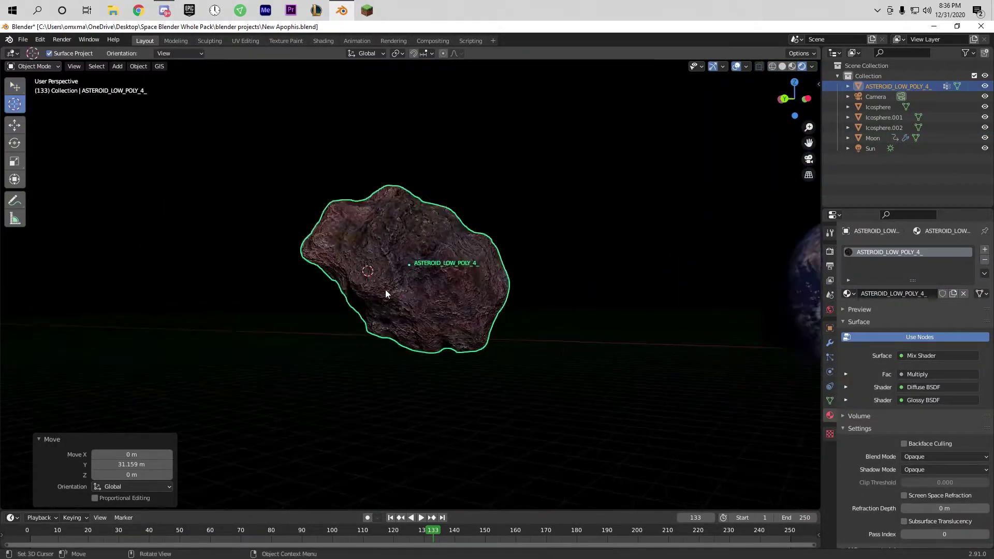
{"action": "key", "text": "shift+F1"}
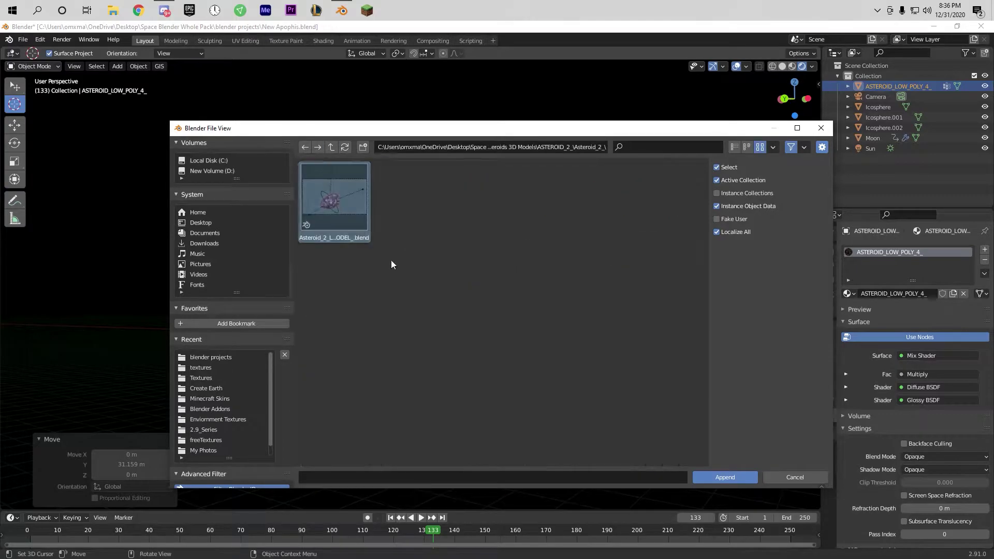
Keep ASTEROID_LOW_POLY_2_ and rotate it 48.1° about the Z axis
{"action": "key", "text": "Escape"}
{"action": "key", "text": "s"}
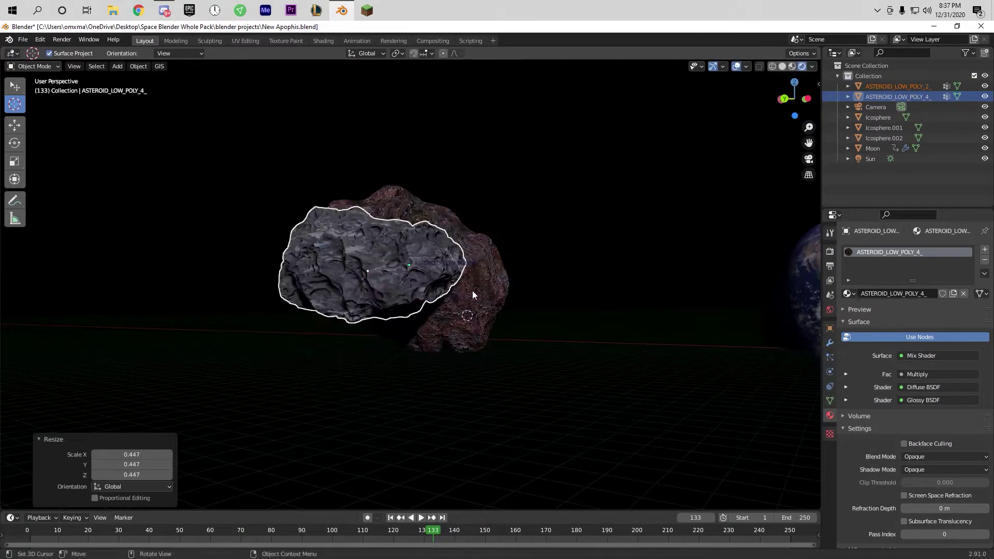
{"action": "key", "text": "Delete"}
{"action": "left_click", "coordinate": [297, 281]}
{"action": "key", "text": "s"}
{"action": "key", "text": "r"}
{"action": "key", "text": "z"}
{"action": "key", "text": "Return"}
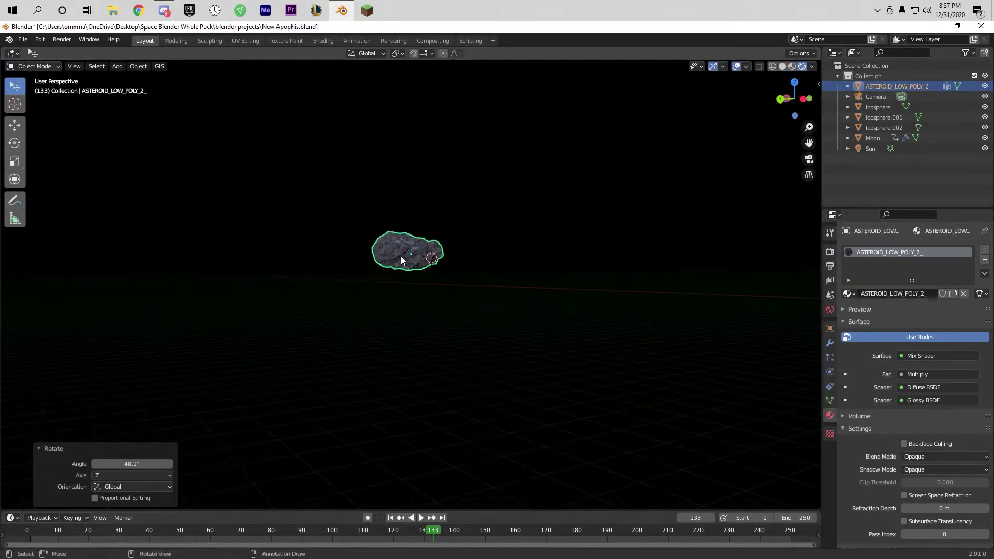
Move the asteroid out to Y 28.048 m and scale it to 1.317
{"action": "key", "text": "g"}
{"action": "left_click", "coordinate": [399, 288]}
{"action": "middle_click_drag", "start_coordinate": [398, 288], "coordinate": [398, 288]}
{"action": "key", "text": "s"}
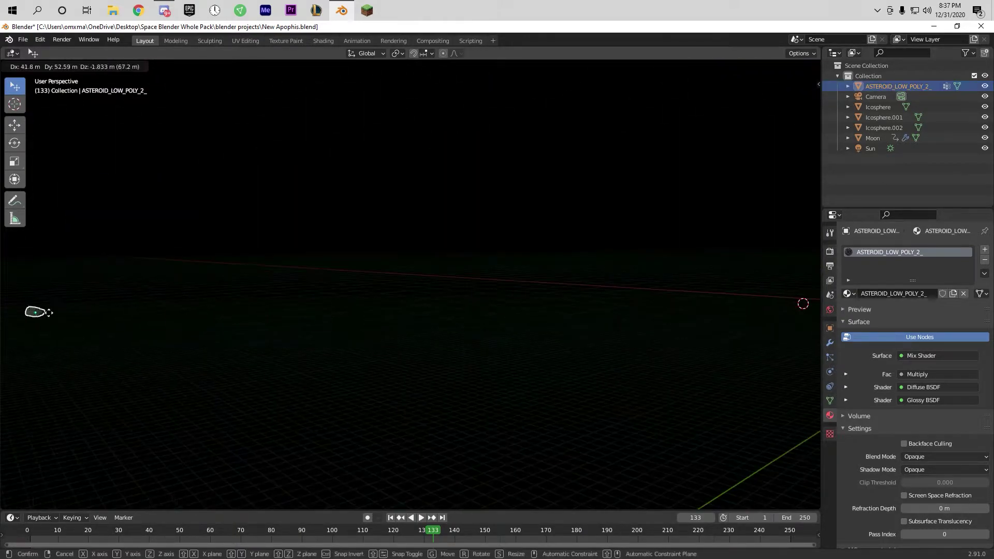
{"action": "left_click", "coordinate": [41, 308]}
Check the asteroid's placement through the scene camera
{"action": "key", "text": "shift+grave"}
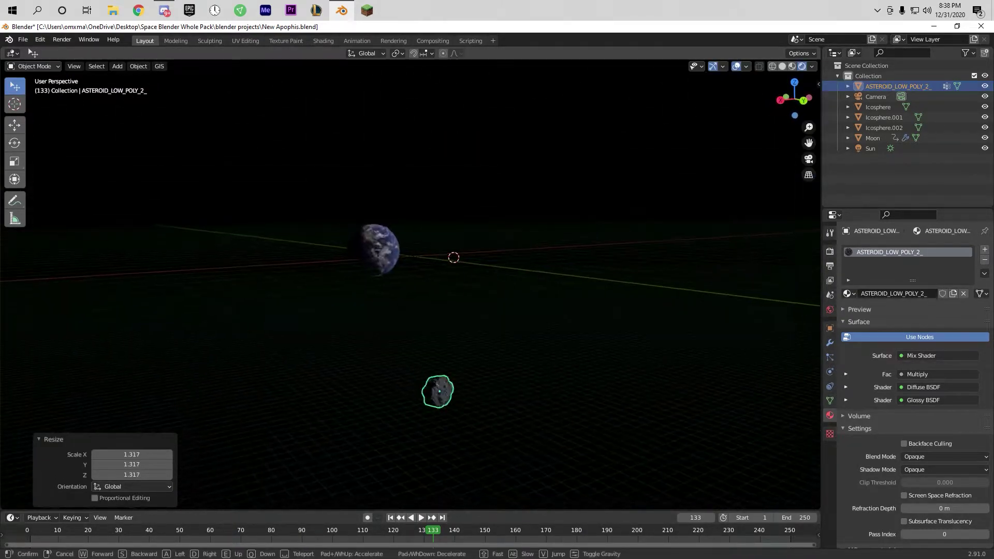
{"action": "key", "text": "KP_0"}
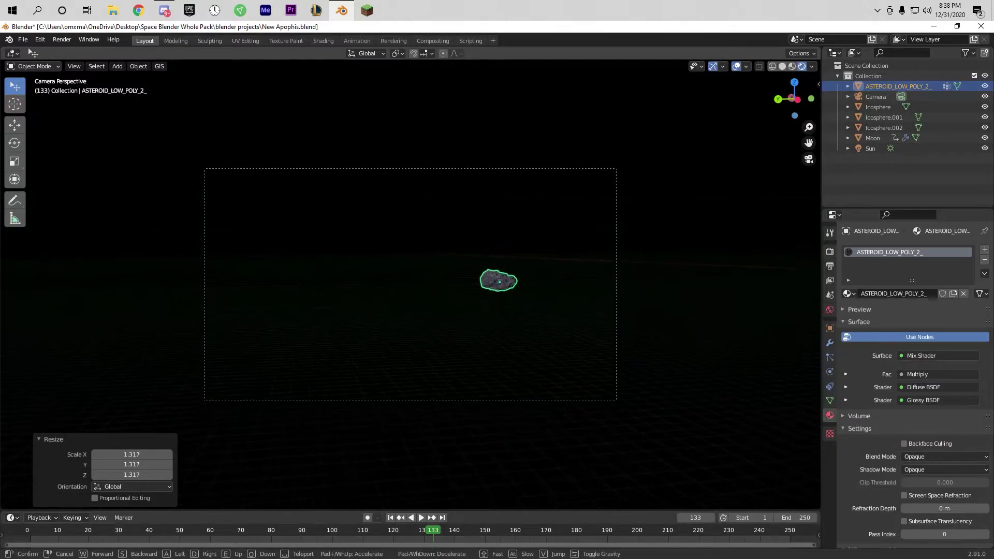
{"action": "key", "text": "s"}
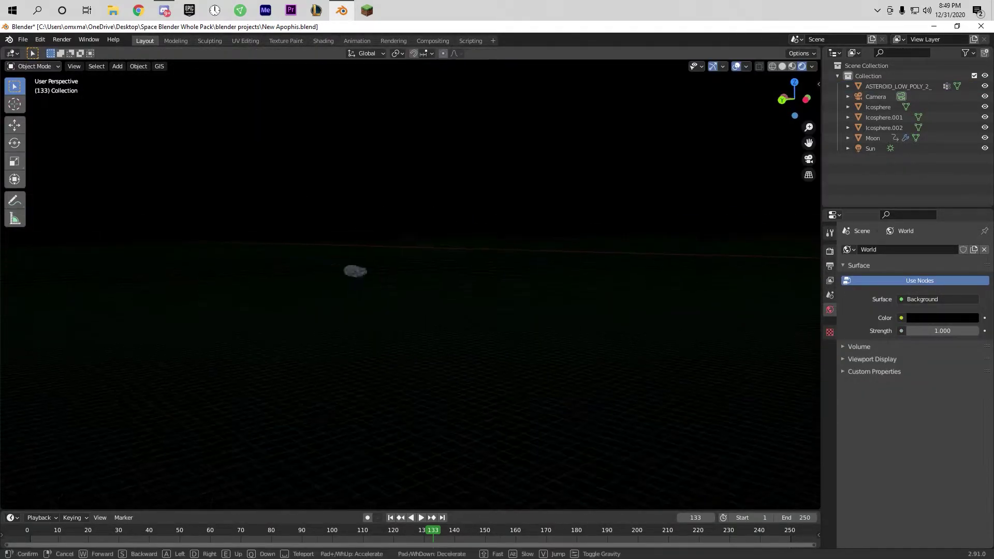
Keyframe the asteroid's location, rotation and scale at frame 1
{"action": "key", "text": "Return"}
{"action": "key", "text": "KP_0"}
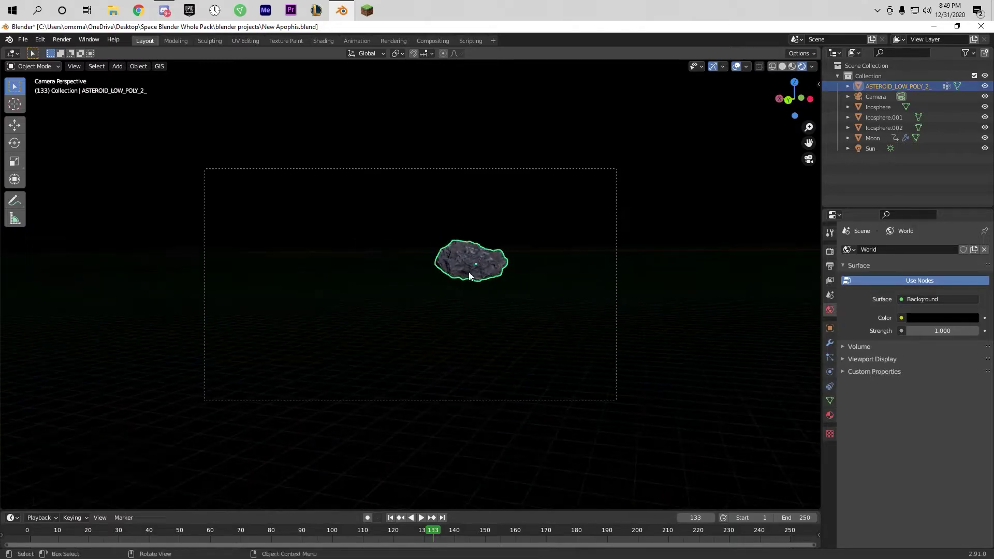
{"action": "key", "text": "shift+Left"}
{"action": "key", "text": "shift+grave"}
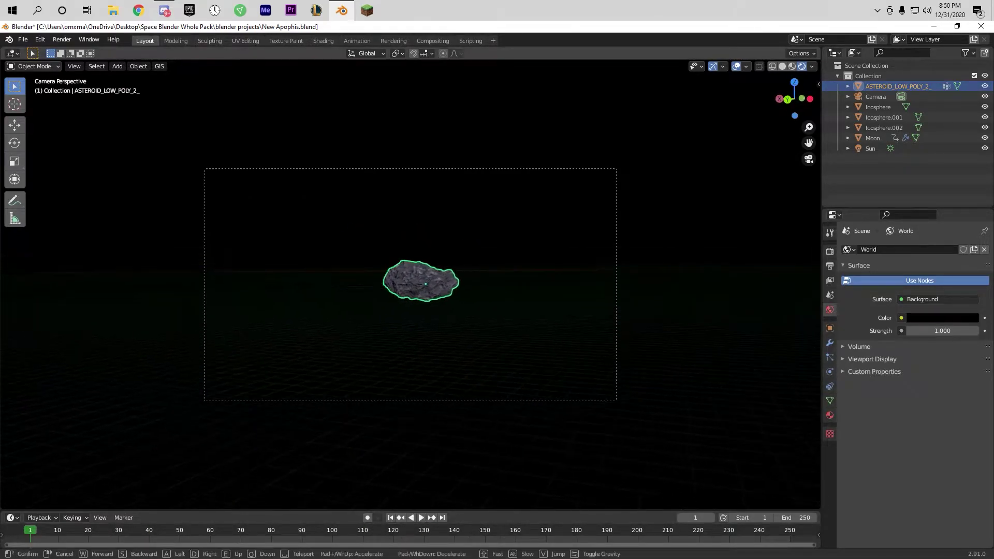
{"action": "key", "text": "i"}
{"action": "left_click", "coordinate": [171, 312]}
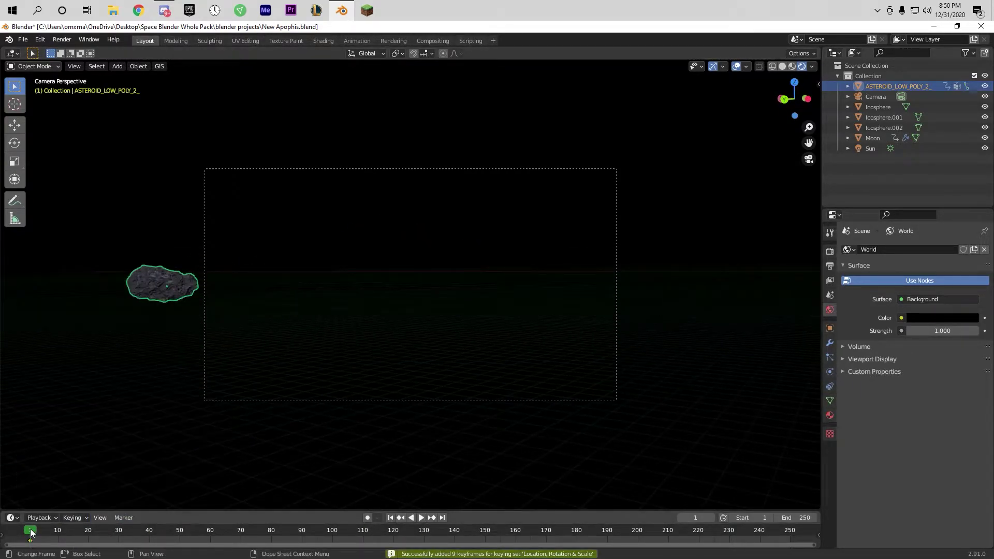
At frame 160, move the asteroid toward its flyby end position
{"action": "key", "text": "Escape"}
{"action": "key", "text": "g"}
{"action": "left_click", "coordinate": [476, 317]}
{"action": "key", "text": "g"}
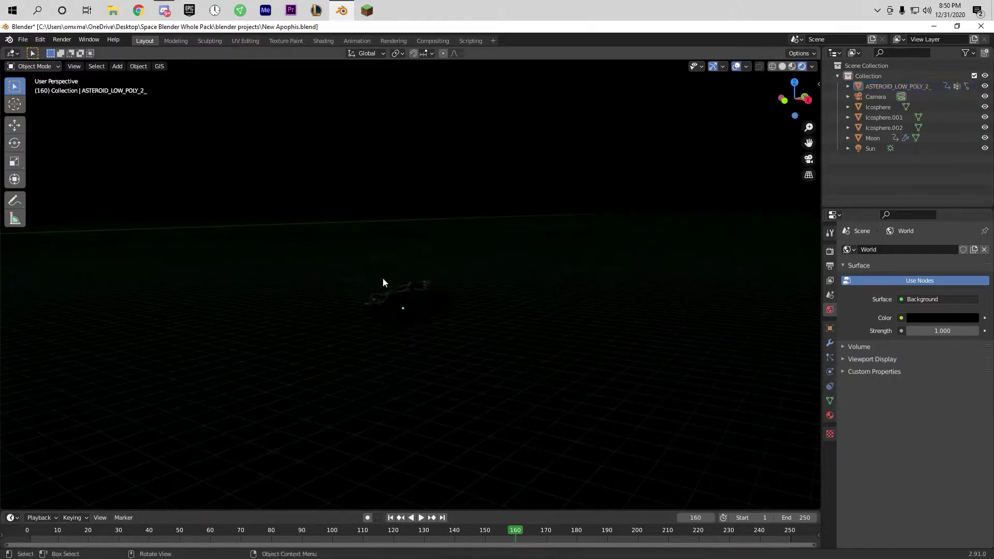
{"action": "left_click", "coordinate": [574, 286]}
{"action": "key", "text": "shift+grave"}
{"action": "key", "text": "Escape"}
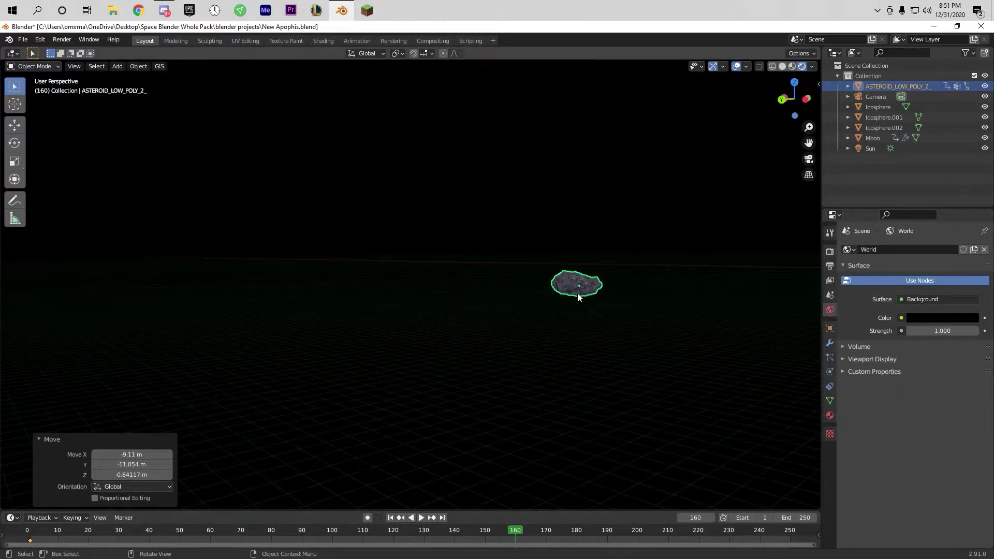
Restore the accidentally deleted asteroid and slide it along the X axis
{"action": "key", "text": "shift+grave"}
{"action": "left_click", "coordinate": [437, 295]}
{"action": "key", "text": "Delete"}
{"action": "key", "text": "shift+grave"}
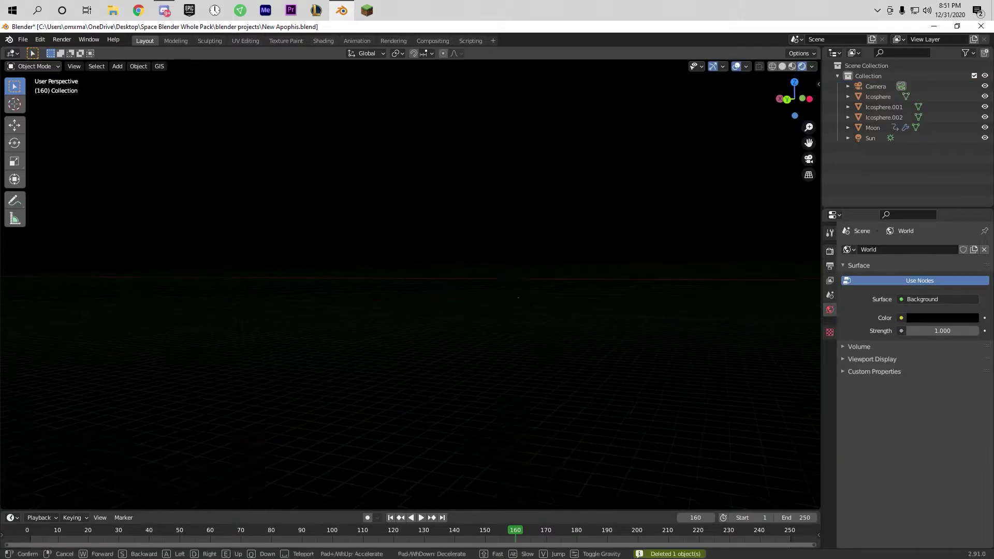
{"action": "key", "text": "Delete"}
{"action": "key", "text": "ctrl+z"}
{"action": "key", "text": "shift+grave"}
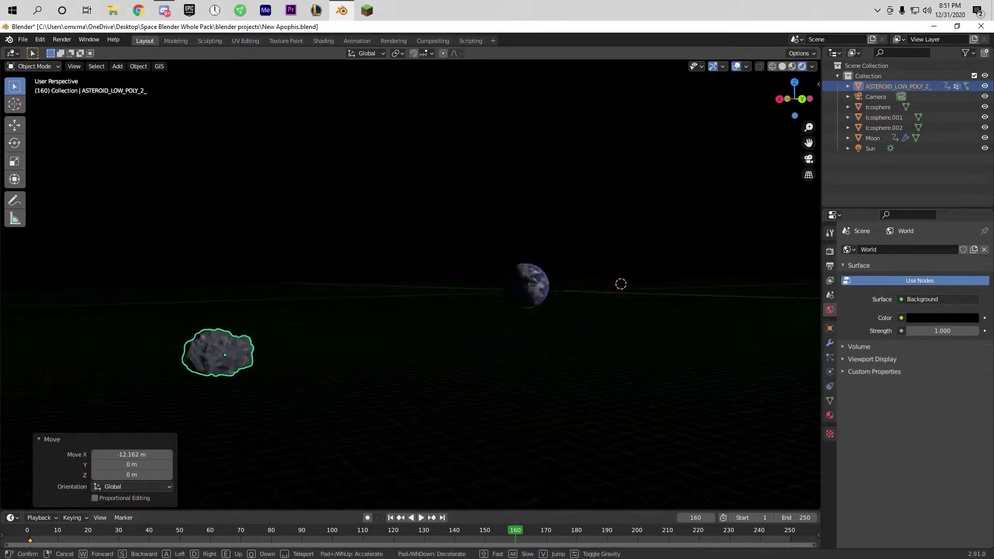
{"action": "key", "text": "Escape"}
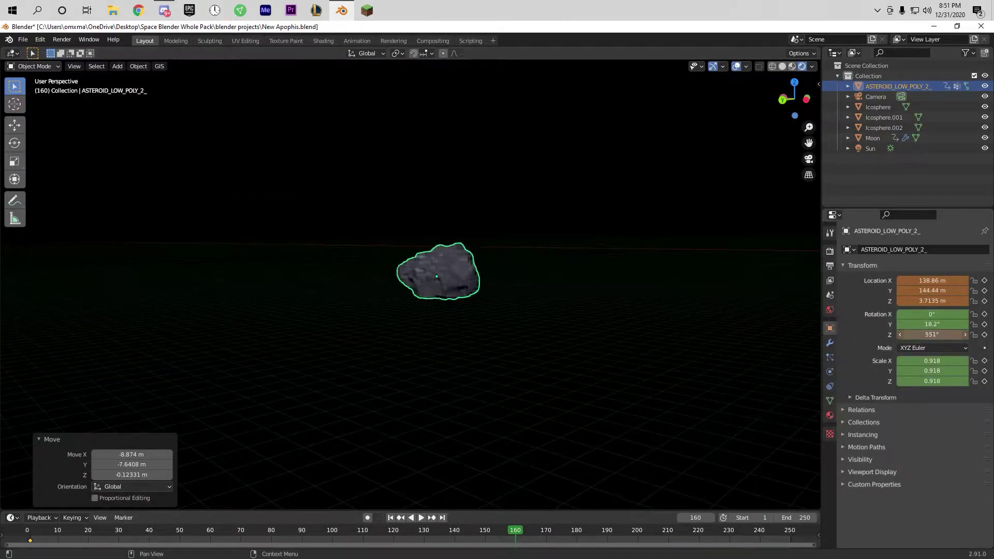
Spin the asteroid's rotation values and keyframe it at frame 160
{"action": "left_click_drag", "start_coordinate": [931, 335], "coordinate": [973, 323]}
{"action": "key", "text": "i"}
{"action": "key", "text": "shift+Left"}
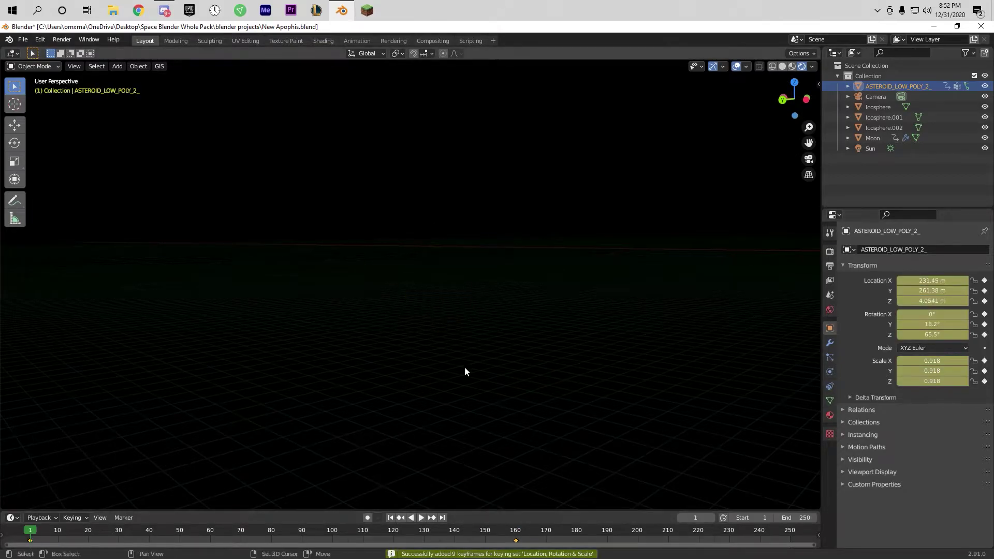
{"action": "key", "text": "Escape"}
{"action": "key", "text": "Escape"}
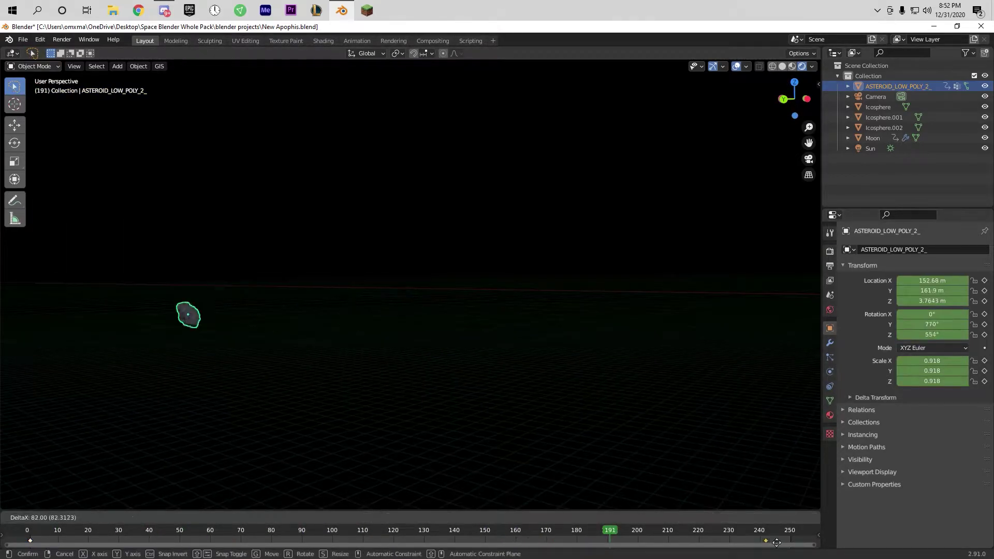
Set the animation end frame to 1000 and preview the asteroid's motion
{"action": "left_click", "coordinate": [797, 517]}
{"action": "key", "text": "shift+grave"}
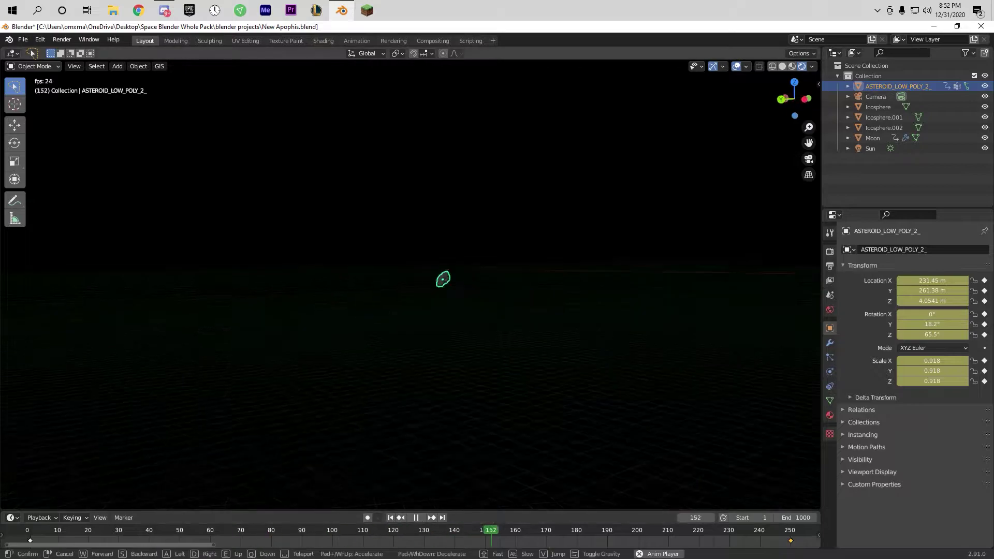
{"action": "key", "text": "Escape"}
{"action": "key", "text": "space"}
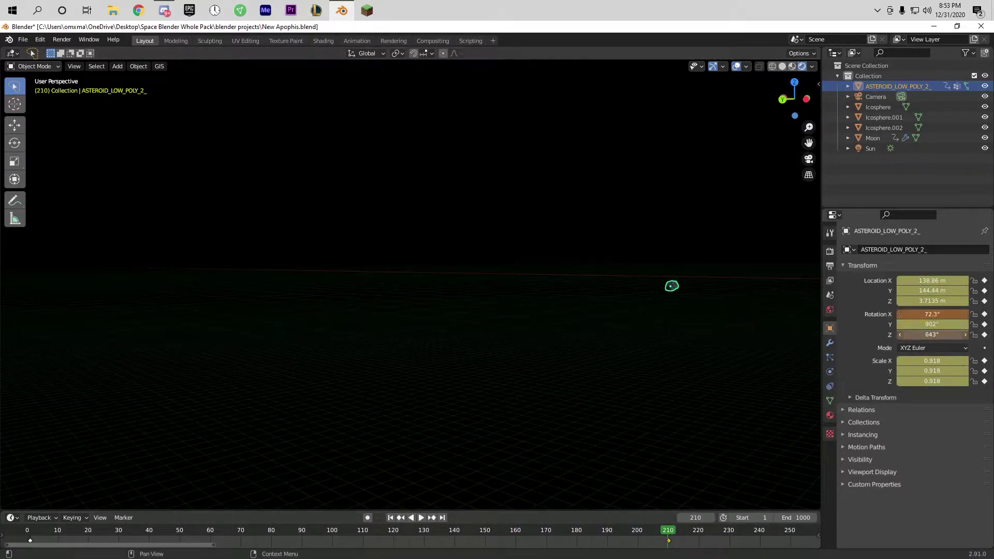
{"action": "left_click", "coordinate": [420, 517]}
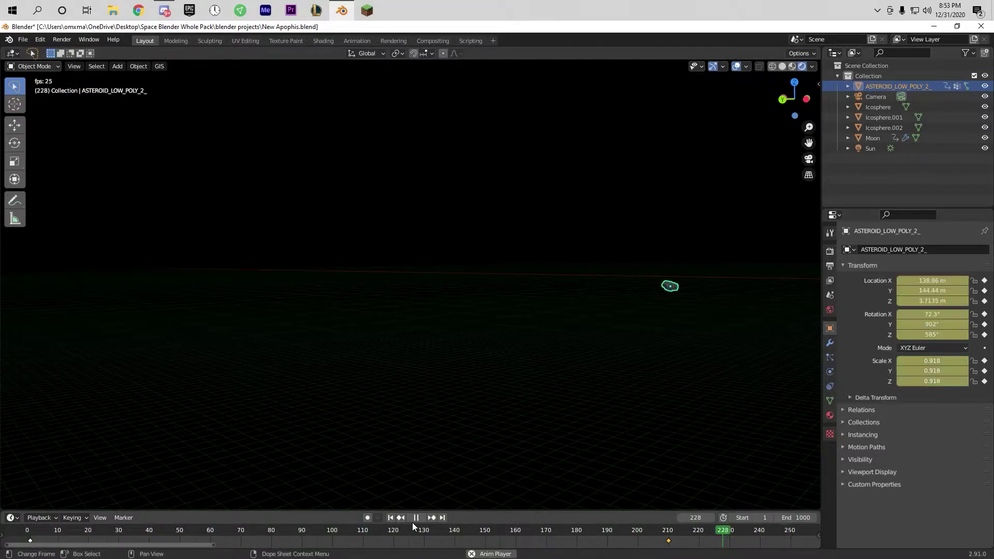
{"action": "key", "text": "Escape"}
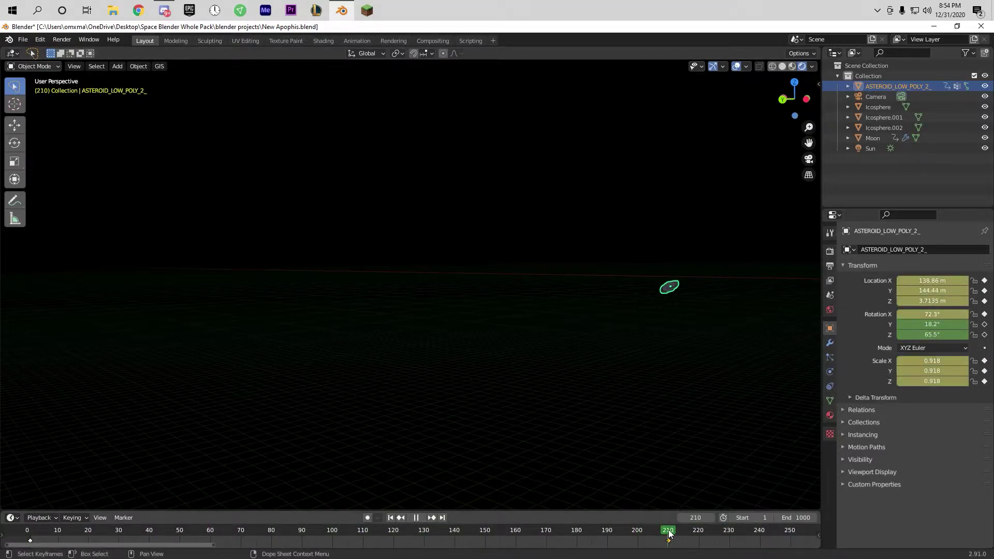
Replay the flyby from the start to check the keyframe at frame 210
{"action": "key", "text": "shift+Left"}
{"action": "key", "text": "space"}
{"action": "key", "text": "shift+grave"}
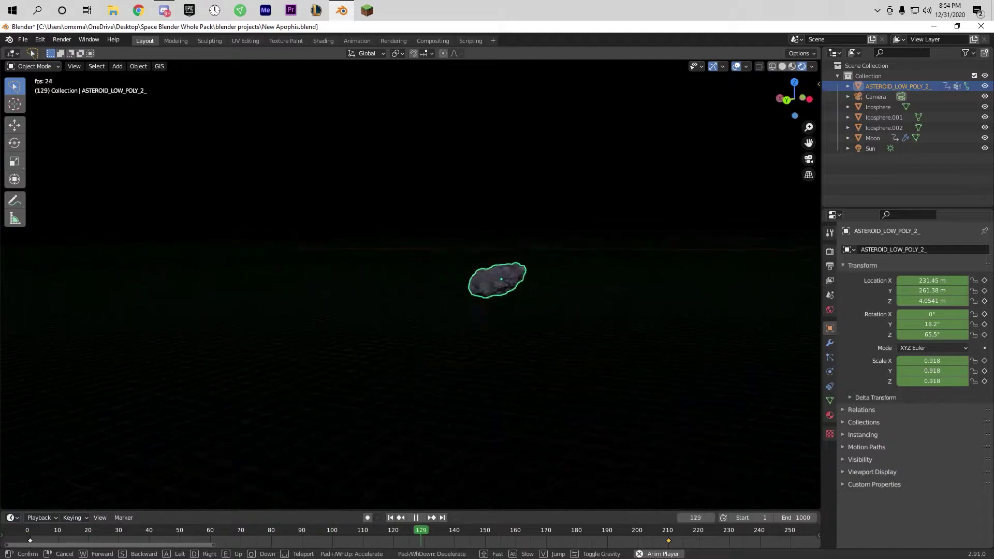
{"action": "key", "text": "Escape"}
{"action": "key", "text": "Escape"}
{"action": "key", "text": "shift+Left"}
{"action": "key", "text": "space"}
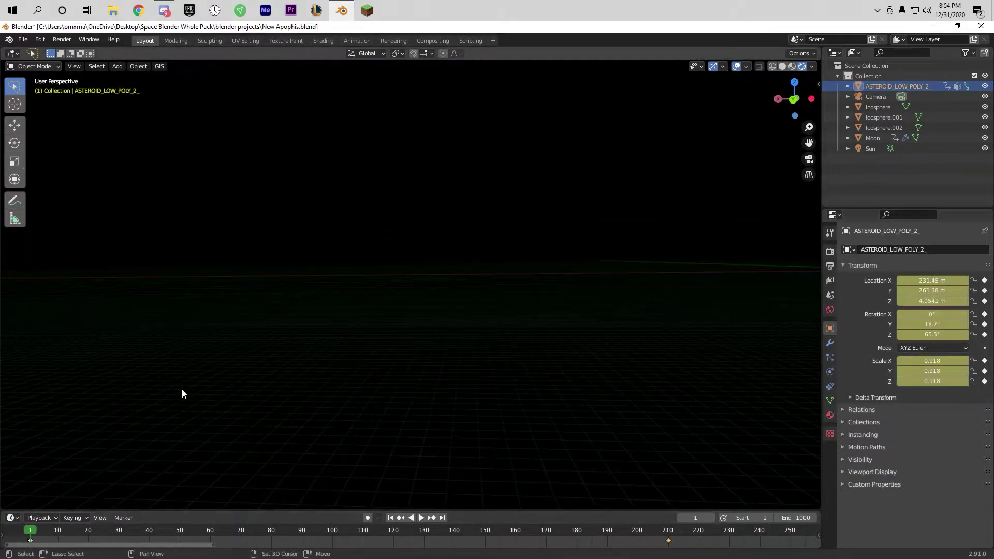
{"action": "key", "text": "shift+grave"}
{"action": "key", "text": "Escape"}
{"action": "key", "text": "Escape"}
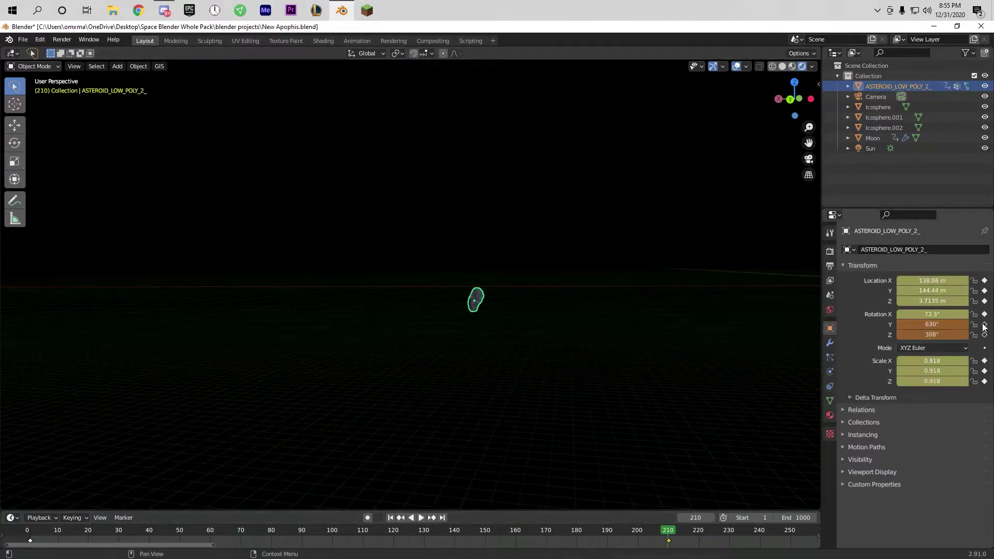
Preview the animation once more and view the scene through the camera
{"action": "key", "text": "space"}
{"action": "key", "text": "shift+grave"}
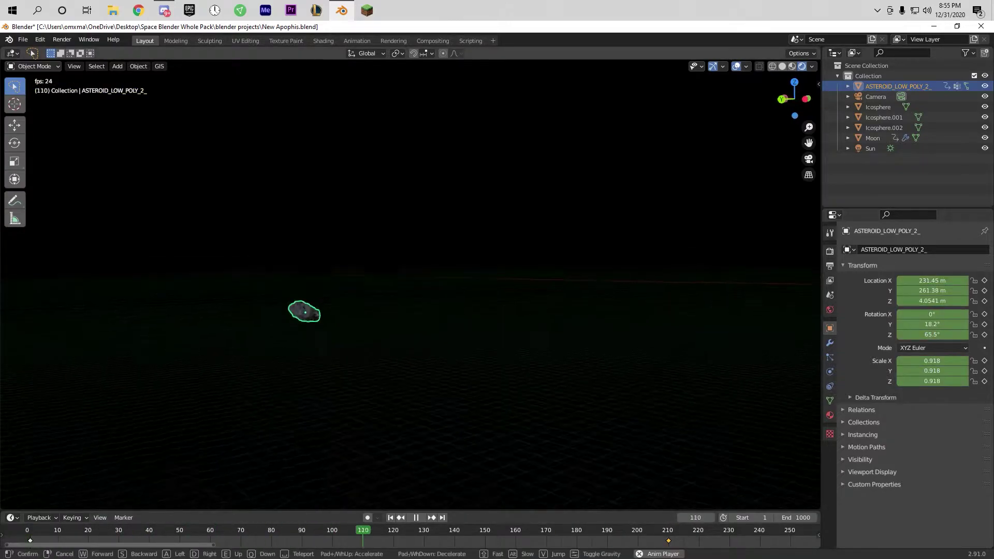
{"action": "key", "text": "KP_0"}
Fly the camera to frame the asteroid and keyframe it at frame 47
{"action": "left_click", "coordinate": [155, 532]}
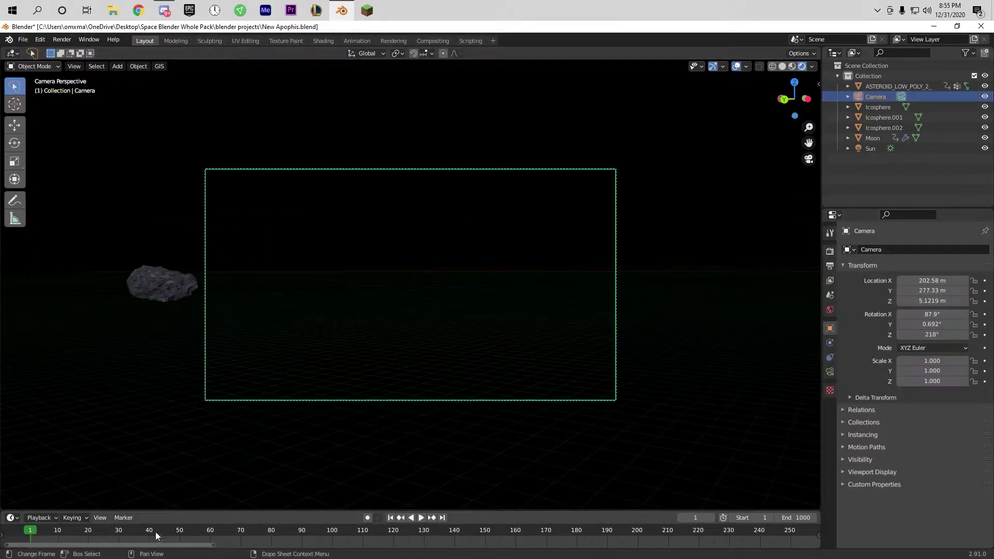
{"action": "left_click", "coordinate": [116, 539]}
{"action": "key", "text": "shift+grave"}
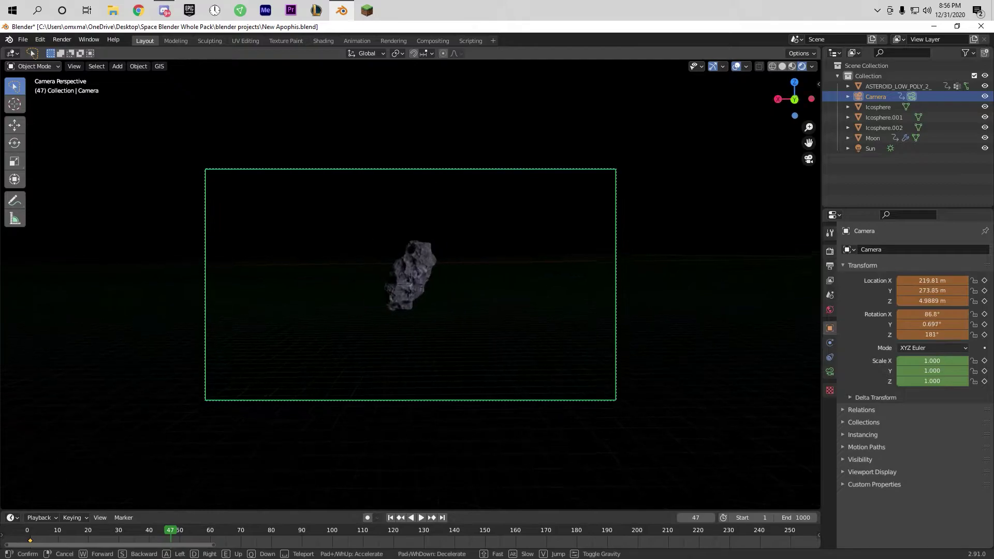
{"action": "key", "text": "i"}
At frame 57, turn the camera toward Earth, keyframe it, and play back
{"action": "left_click", "coordinate": [202, 528]}
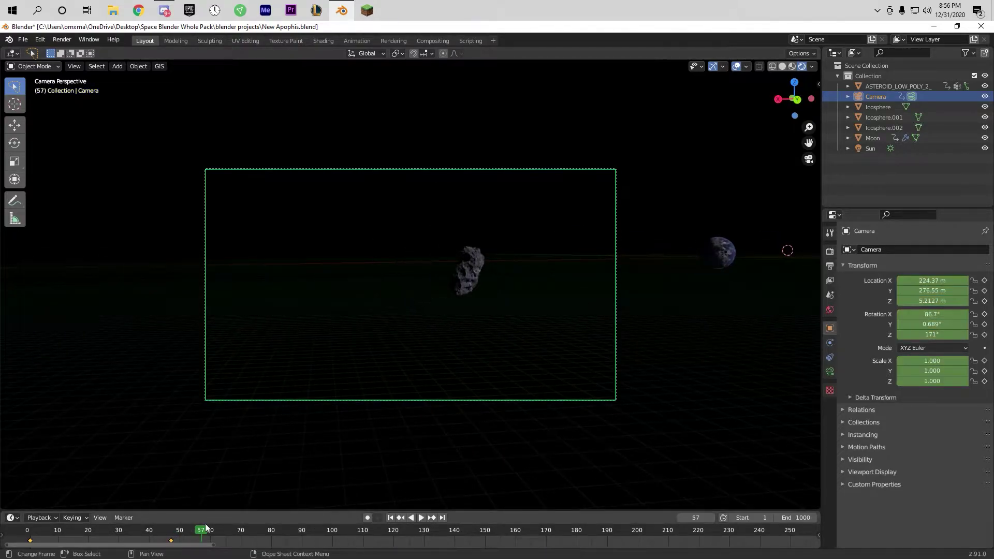
{"action": "key", "text": "shift+grave"}
{"action": "left_click", "coordinate": [414, 288]}
{"action": "key", "text": "i"}
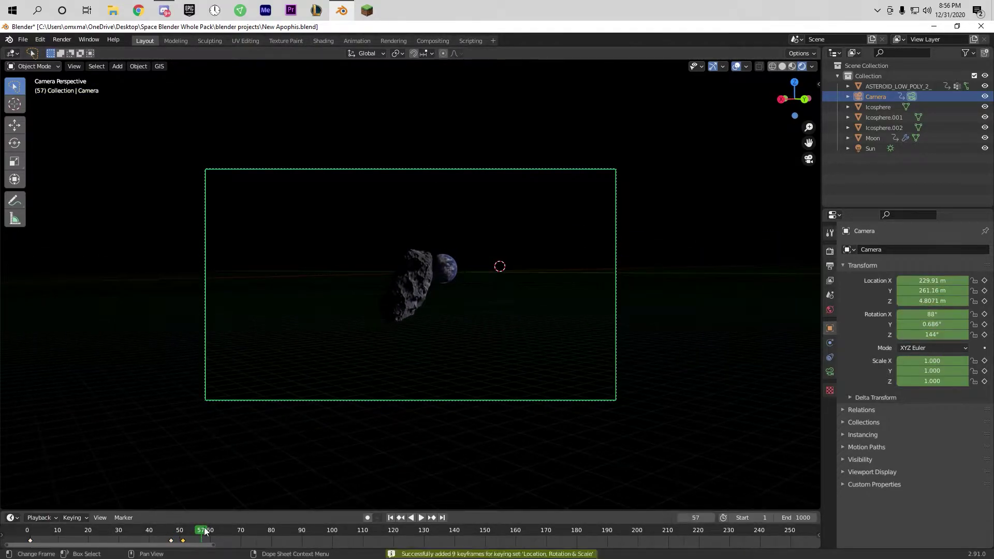
{"action": "key", "text": "shift+Left"}
{"action": "left_click", "coordinate": [421, 517]}
{"action": "left_click", "coordinate": [422, 519]}
Reposition the camera and shift one of its keyframes three frames earlier
{"action": "key", "text": "shift+grave"}
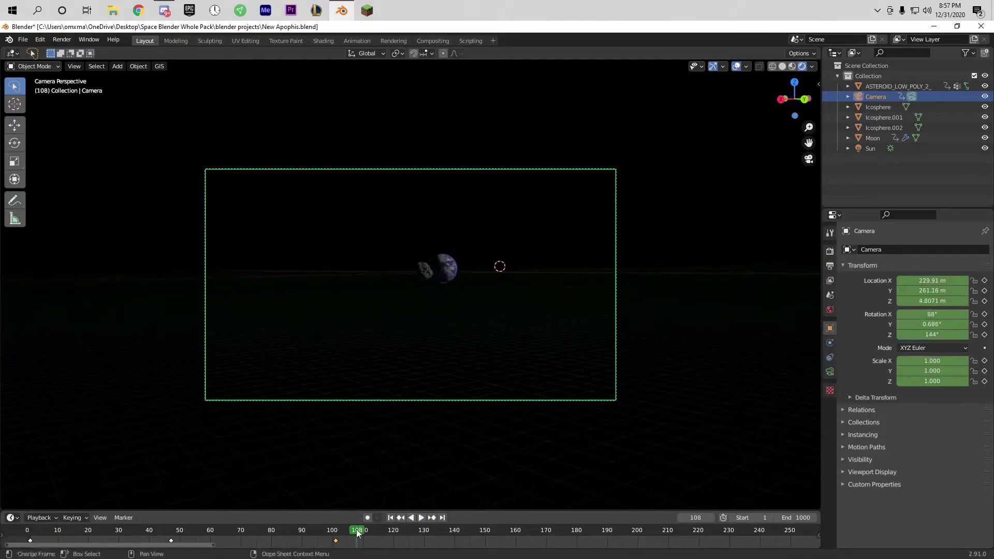
{"action": "key", "text": "Return"}
{"action": "left_click_drag", "start_coordinate": [363, 530], "coordinate": [232, 530]}
{"action": "left_click", "coordinate": [273, 540]}
{"action": "key", "text": "g"}
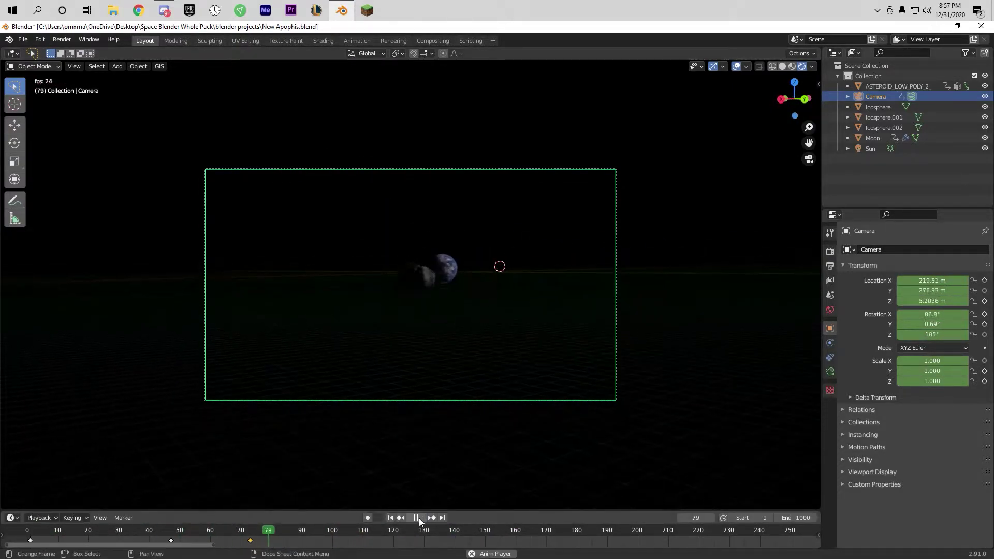
{"action": "key", "text": "shift+ctrl+space"}
Keyframe the camera's current view at frame 92
{"action": "key", "text": "space"}
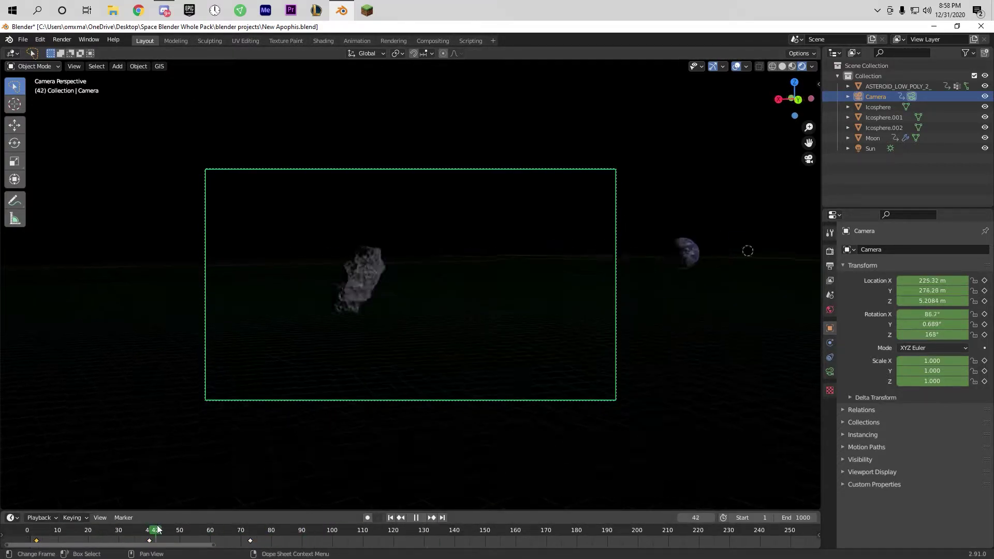
{"action": "key", "text": "i"}
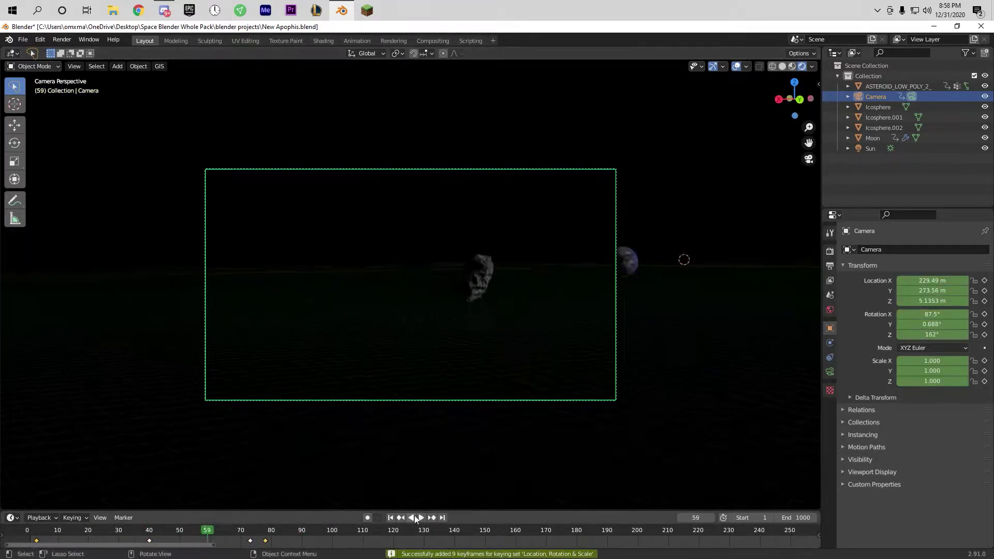
{"action": "left_click", "coordinate": [415, 517]}
{"action": "key", "text": "i"}
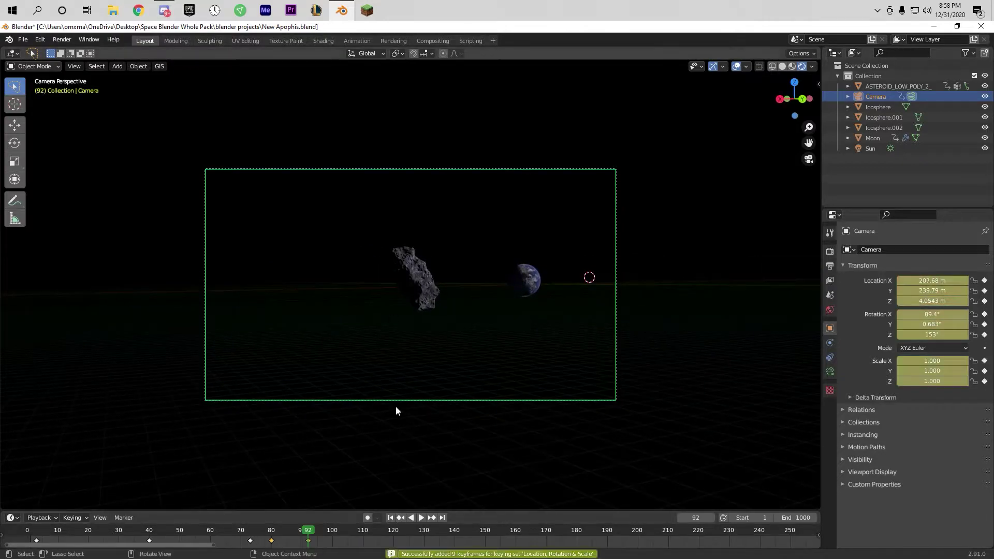
{"action": "left_click", "coordinate": [368, 535]}
{"action": "scroll", "coordinate": [309, 542], "scroll_direction": "right", "scroll_amount": 5, "text": "ctrl"}
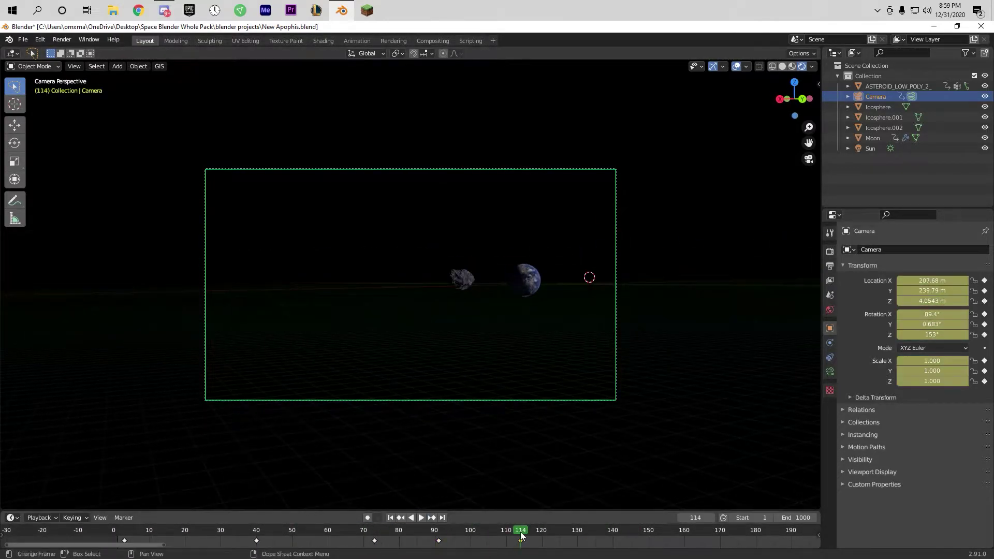
Adjust the camera framing at frame 114 and preview the animation
{"action": "key", "text": "space"}
{"action": "key", "text": "shift+w"}
{"action": "key", "text": "Escape"}
{"action": "key", "text": "shift+grave"}
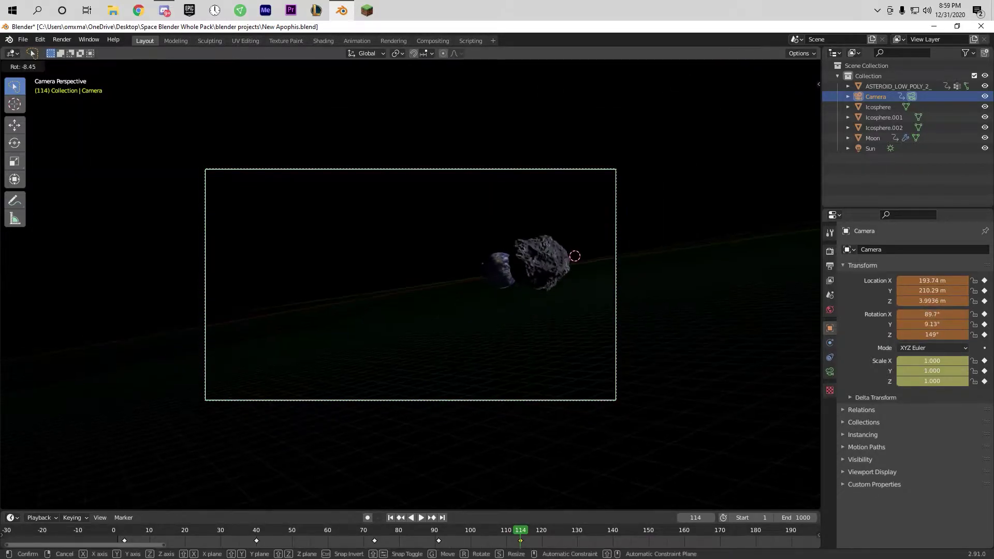
{"action": "key", "text": "Return"}
{"action": "key", "text": "ctrl+shift+space"}
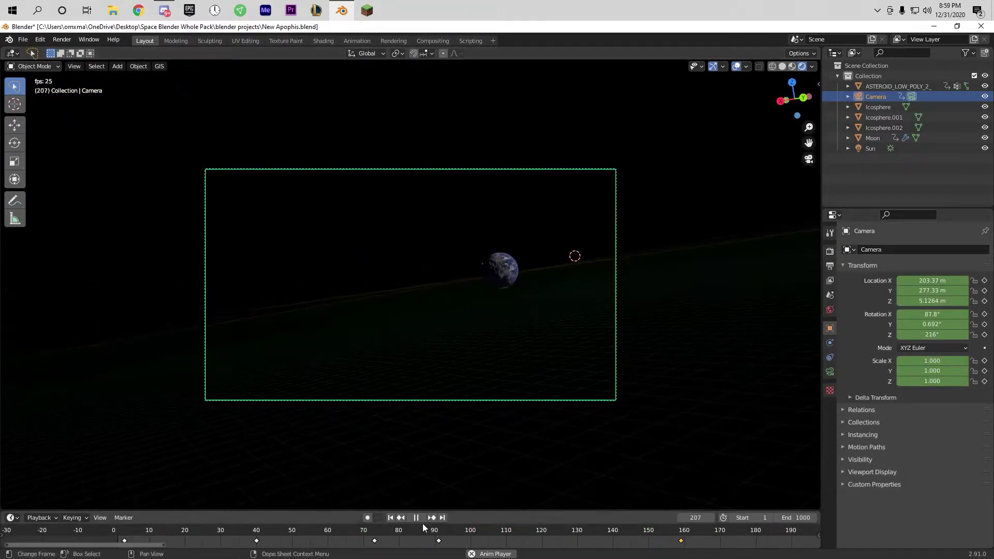
At frame 293, fly the camera closer to the asteroid and keyframe it
{"action": "left_click_drag", "start_coordinate": [422, 524], "coordinate": [740, 523]}
{"action": "scroll", "coordinate": [532, 520], "scroll_direction": "down", "scroll_amount": 3}
{"action": "left_click", "coordinate": [657, 530]}
{"action": "key", "text": "shift+grave"}
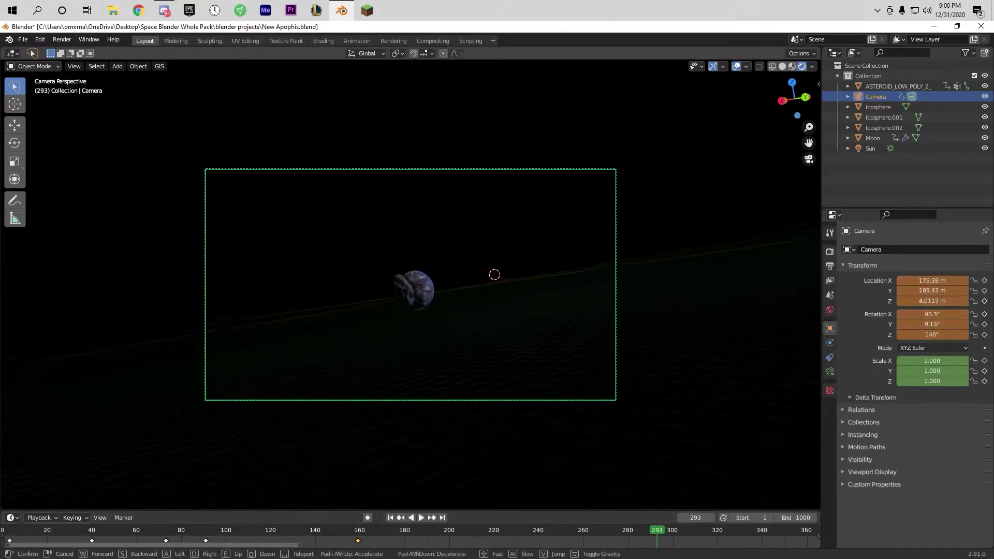
{"action": "key", "text": "Return"}
{"action": "key", "text": "i"}
{"action": "key", "text": "shift+Left"}
Move that camera keyframe to frame 246 and tilt its Y rotation to -24.3°
{"action": "left_click", "coordinate": [419, 518]}
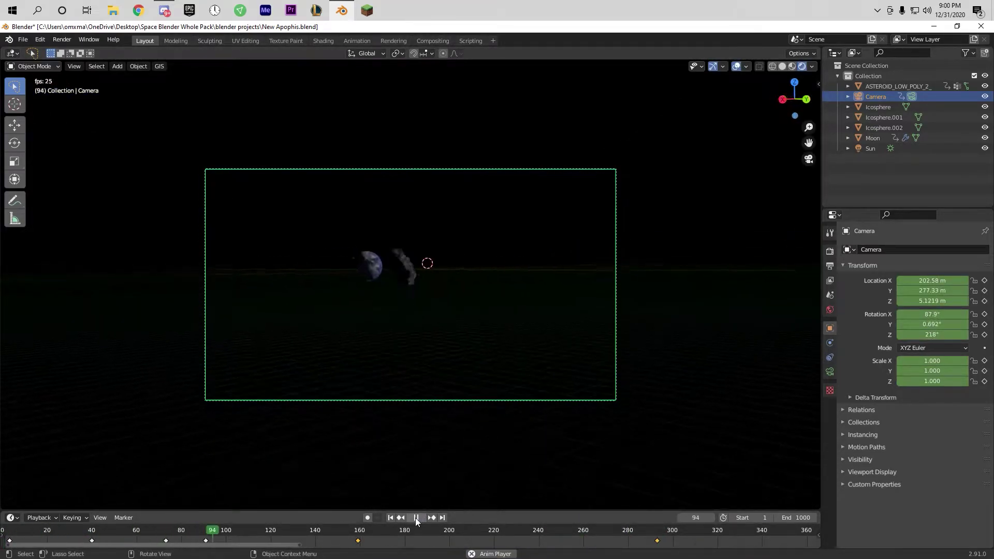
{"action": "left_click", "coordinate": [446, 531]}
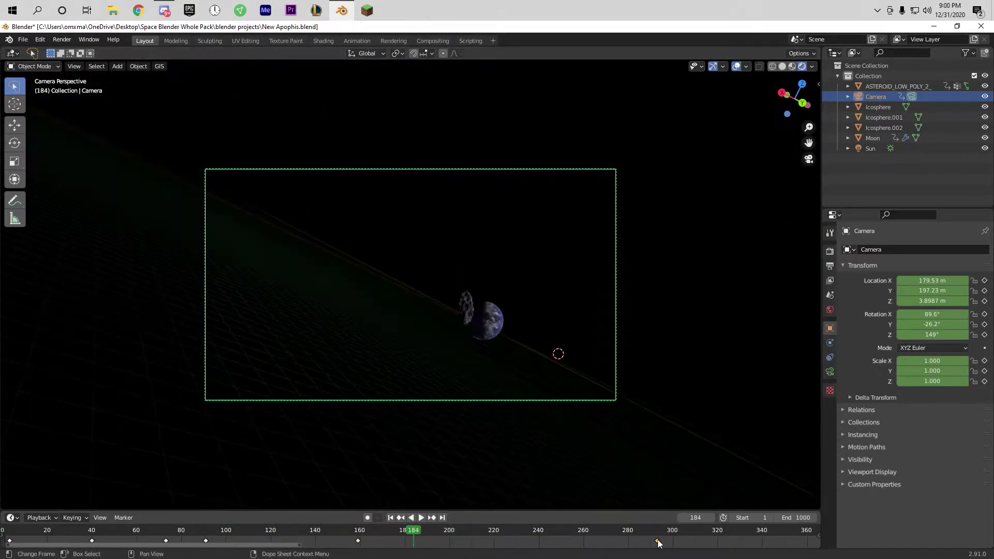
{"action": "left_click_drag", "start_coordinate": [657, 540], "coordinate": [551, 541]}
{"action": "left_click", "coordinate": [552, 530]}
{"action": "left_click_drag", "start_coordinate": [932, 324], "coordinate": [922, 324]}
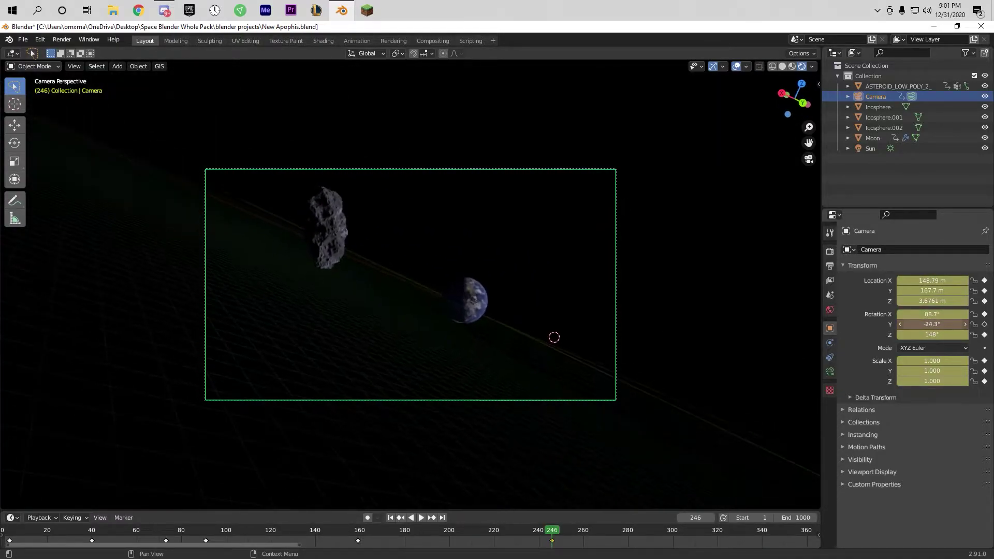
{"action": "left_click", "coordinate": [421, 518]}
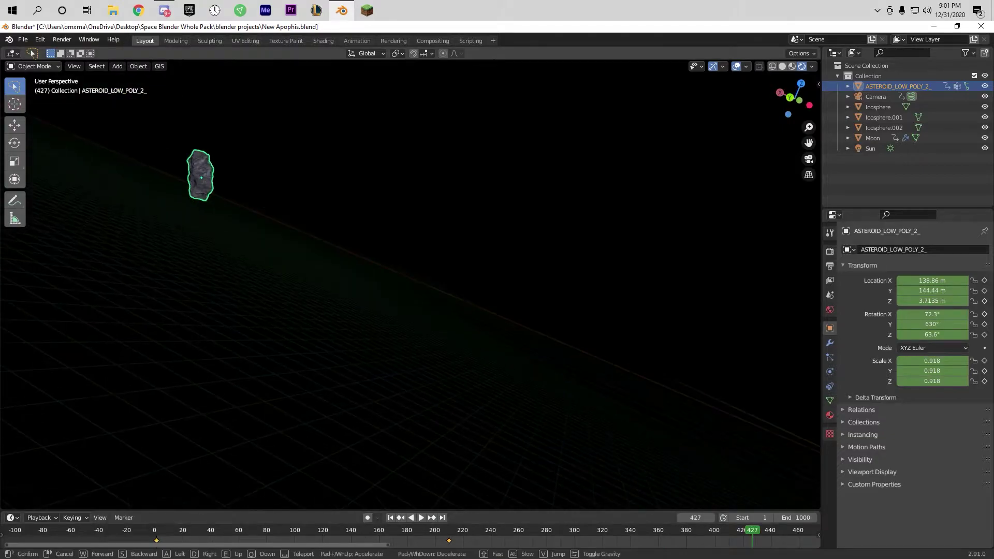
Leave the camera view, orbit to the asteroid, and place it beside Earth
{"action": "left_click", "coordinate": [876, 97]}
{"action": "middle_click_drag", "start_coordinate": [485, 296], "coordinate": [343, 295]}
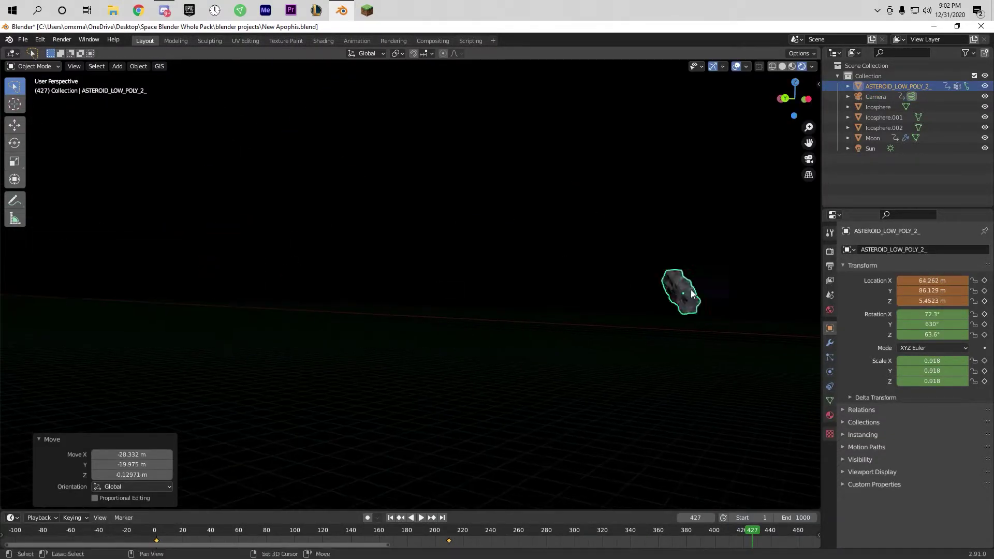
{"action": "left_click", "coordinate": [581, 243]}
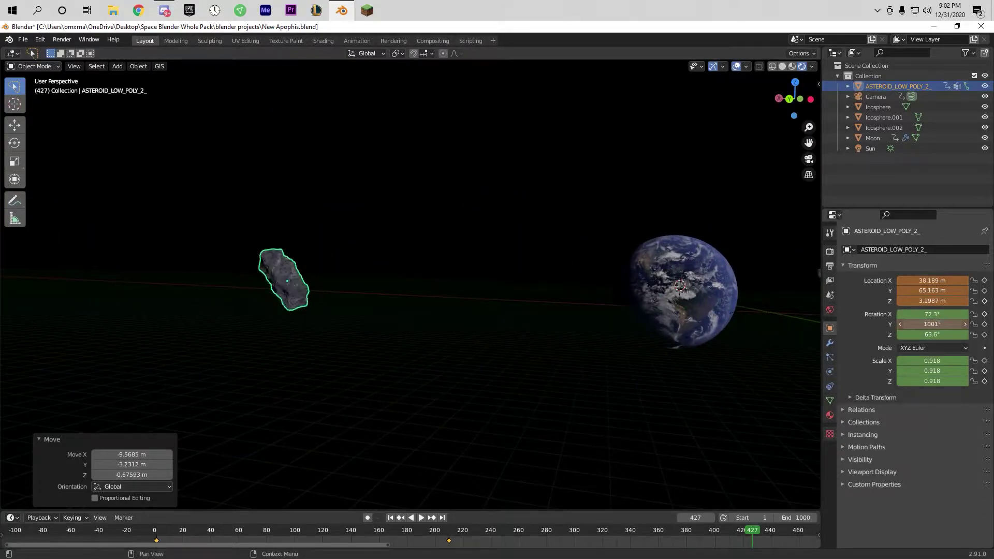
{"action": "left_click", "coordinate": [390, 517]}
{"action": "left_click", "coordinate": [421, 517]}
Review through the camera and record the asteroid's near-Earth position at frame 427
{"action": "key", "text": "shift+grave"}
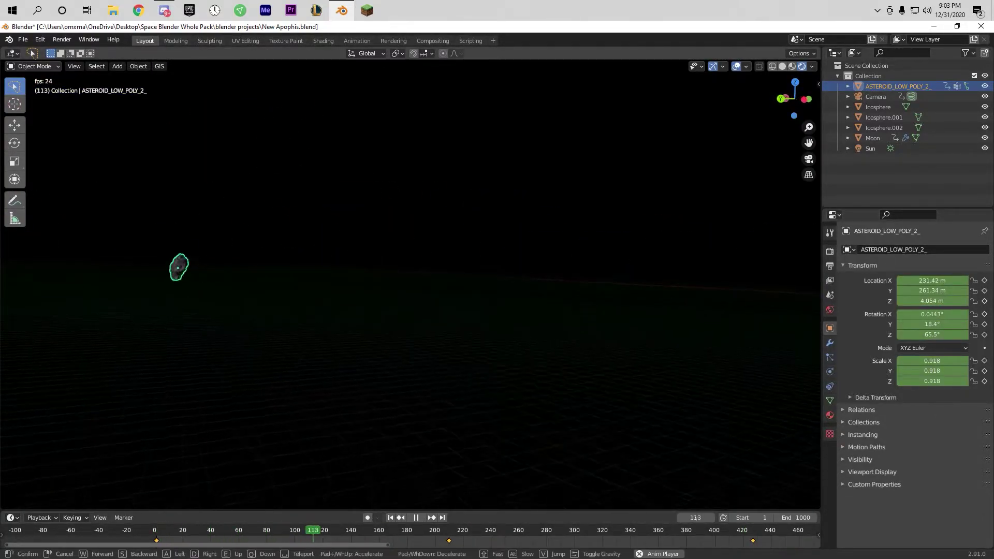
{"action": "left_click", "coordinate": [377, 528]}
{"action": "key", "text": "KP_0"}
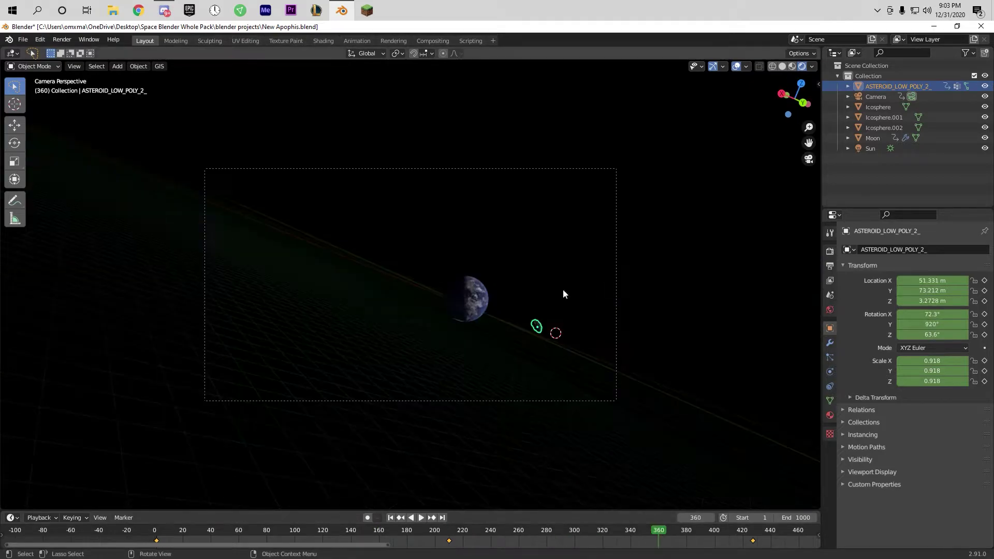
{"action": "left_click", "coordinate": [471, 532]}
{"action": "left_click", "coordinate": [560, 318]}
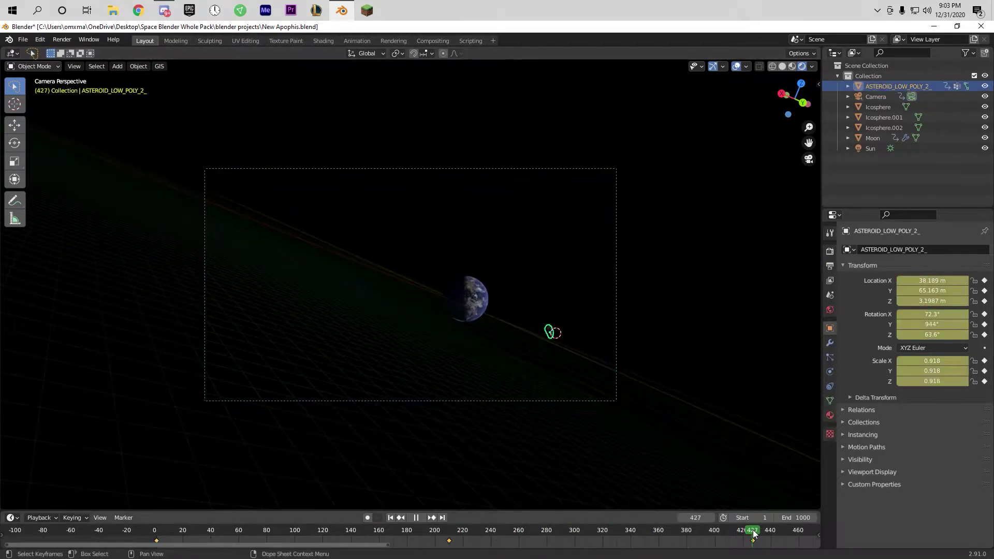
{"action": "key", "text": "space"}
{"action": "key", "text": "g"}
{"action": "key", "text": "Escape"}
Roll the camera to reframe Earth at frame 320 and keyframe it
{"action": "key", "text": "ctrl+z"}
{"action": "left_click", "coordinate": [447, 529]}
{"action": "key", "text": "space"}
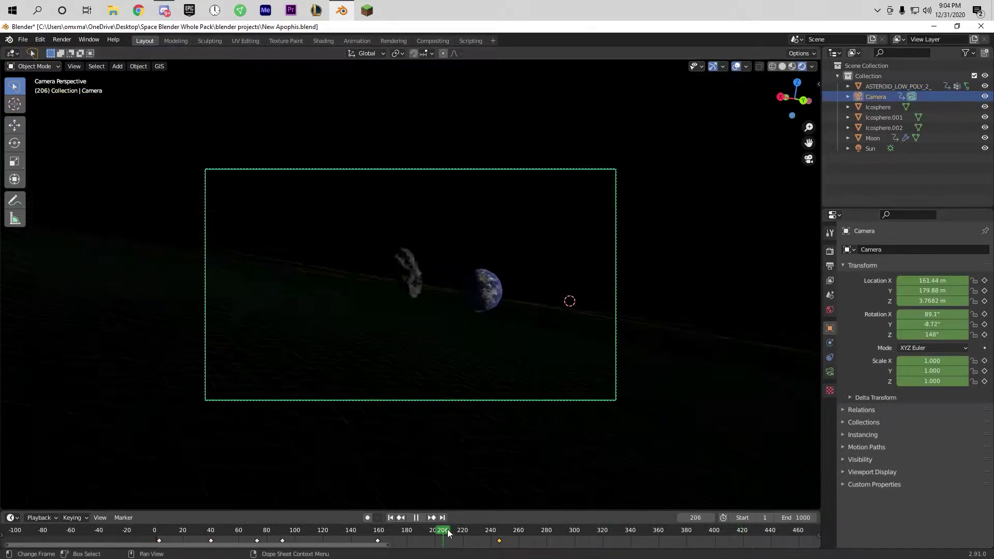
{"action": "key", "text": "space"}
{"action": "key", "text": "r"}
{"action": "key", "text": "Escape"}
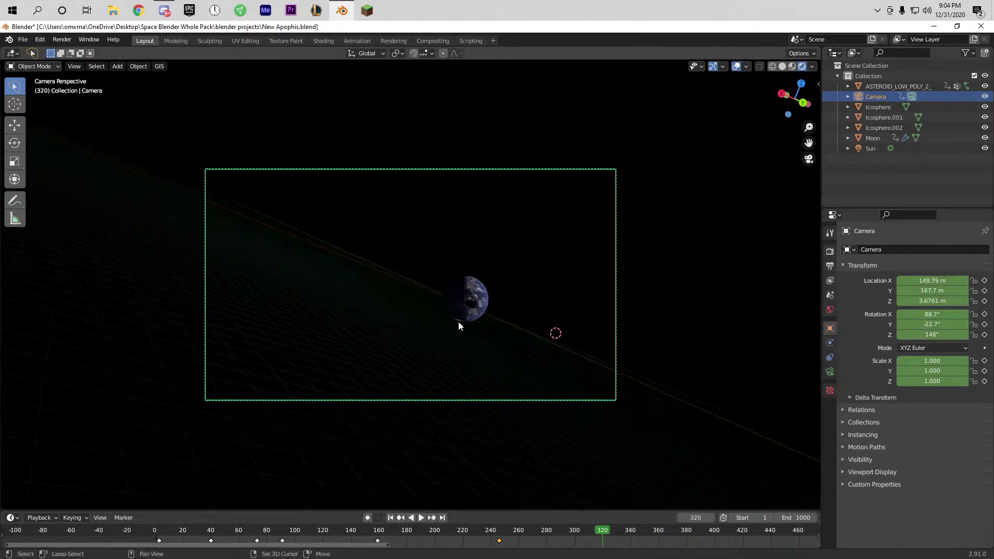
{"action": "key", "text": "r"}
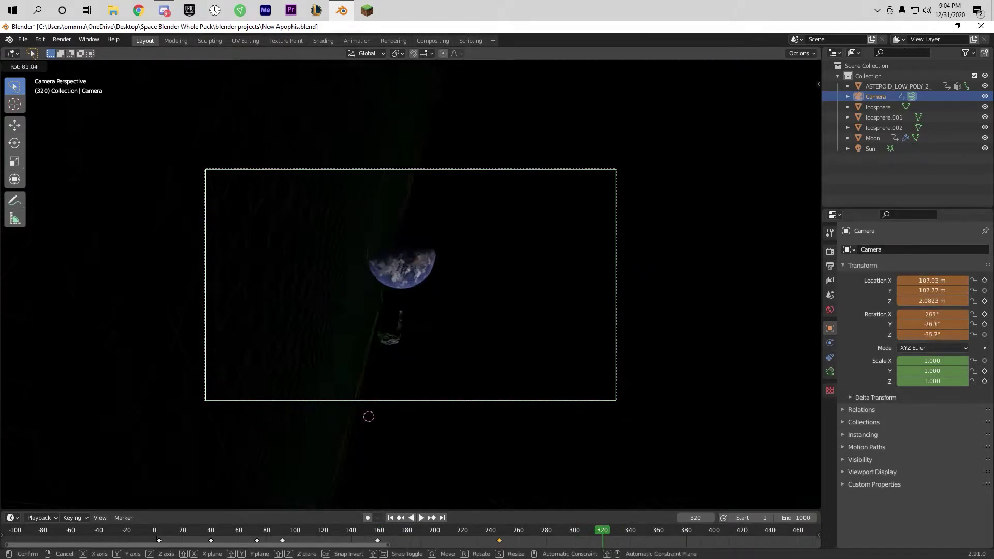
{"action": "key", "text": "Return"}
{"action": "key", "text": "i"}
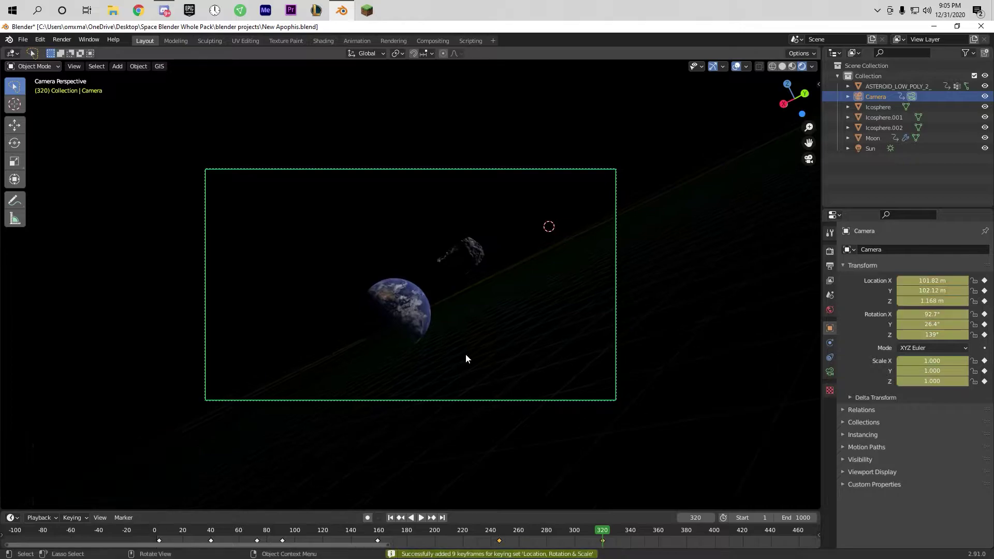
At an earlier frame, rotate the camera toward the asteroid and keyframe that orientation
{"action": "left_click", "coordinate": [406, 530]}
{"action": "key", "text": "space"}
{"action": "key", "text": "space"}
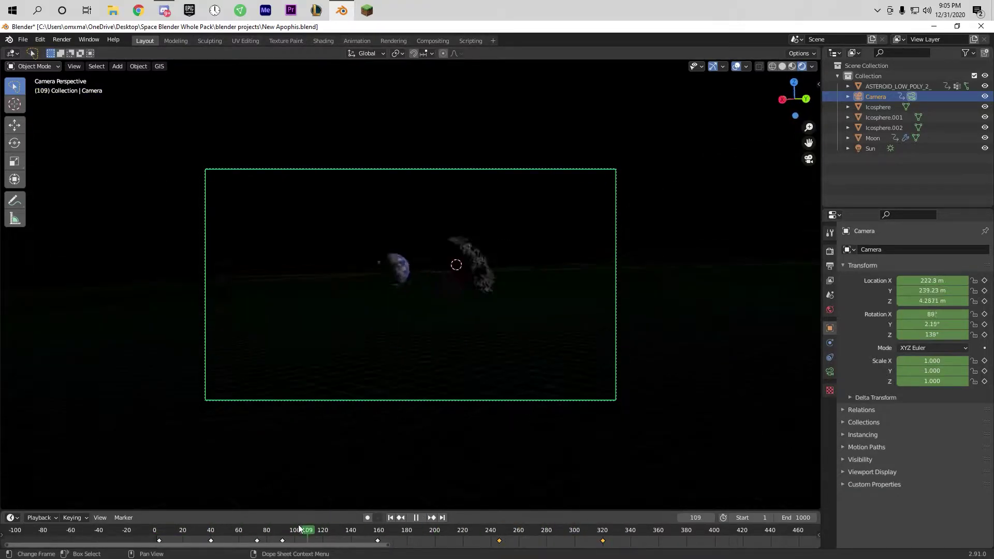
{"action": "left_click", "coordinate": [211, 538]}
{"action": "key", "text": "r"}
{"action": "key", "text": "Return"}
{"action": "key", "text": "i"}
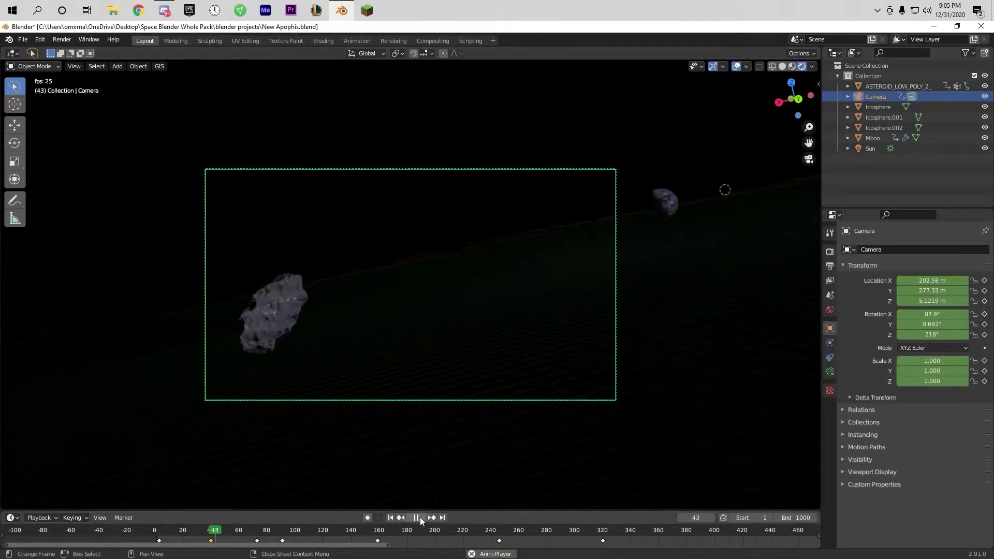
Add camera keyframes at frames 127 and 139
{"action": "left_click", "coordinate": [332, 530]}
{"action": "key", "text": "Return"}
{"action": "key", "text": "i"}
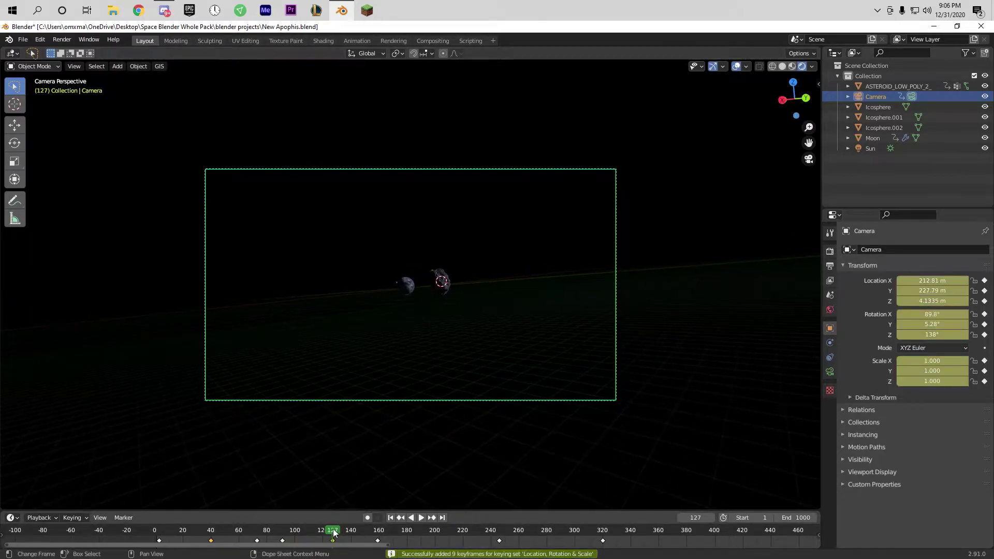
{"action": "left_click", "coordinate": [349, 529]}
{"action": "key", "text": "i"}
{"action": "key", "text": "space"}
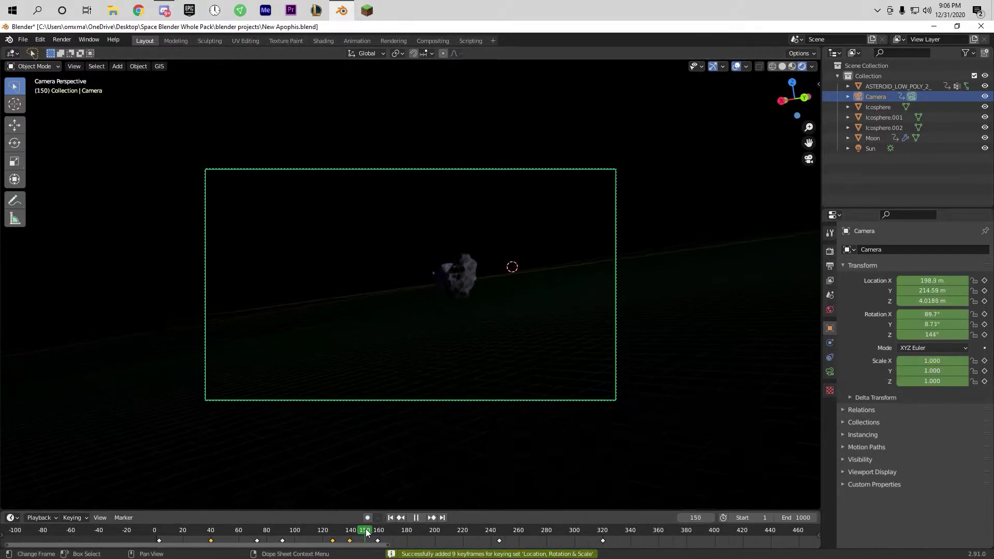
{"action": "key", "text": "i"}
Review from frame 110, undo the extra camera keyframes, then keyframe the camera at frame 133
{"action": "left_click", "coordinate": [305, 530]}
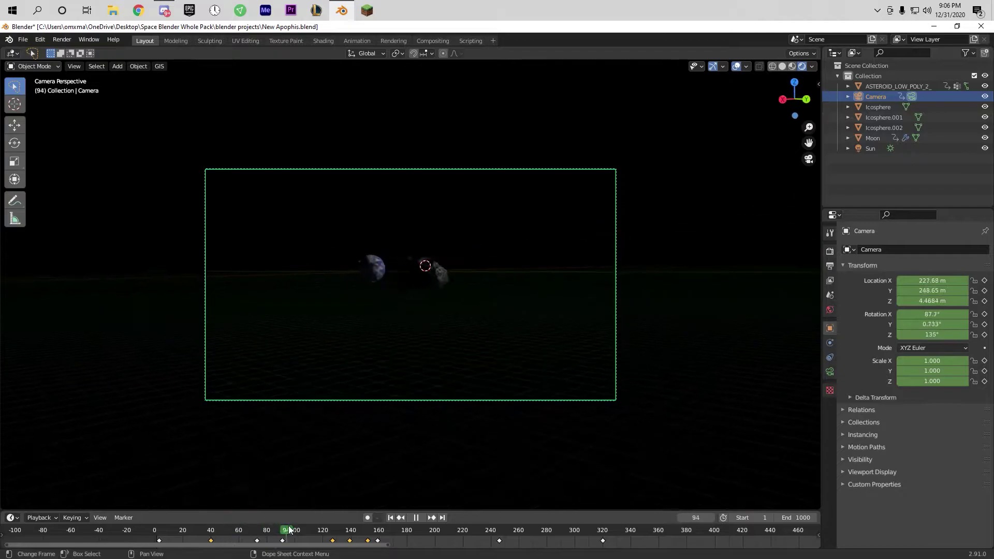
{"action": "key", "text": "i"}
{"action": "key", "text": "i"}
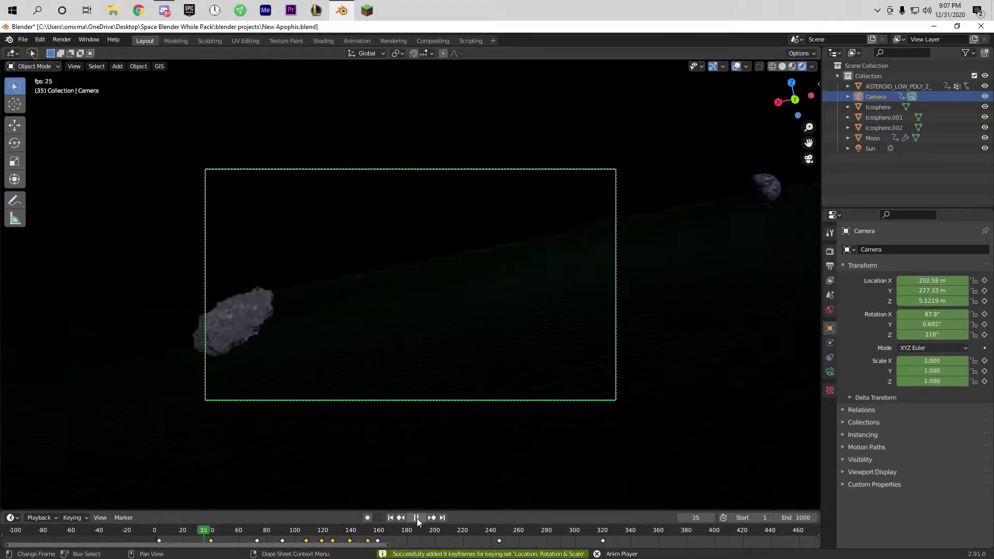
{"action": "left_click_drag", "start_coordinate": [468, 538], "coordinate": [381, 508]}
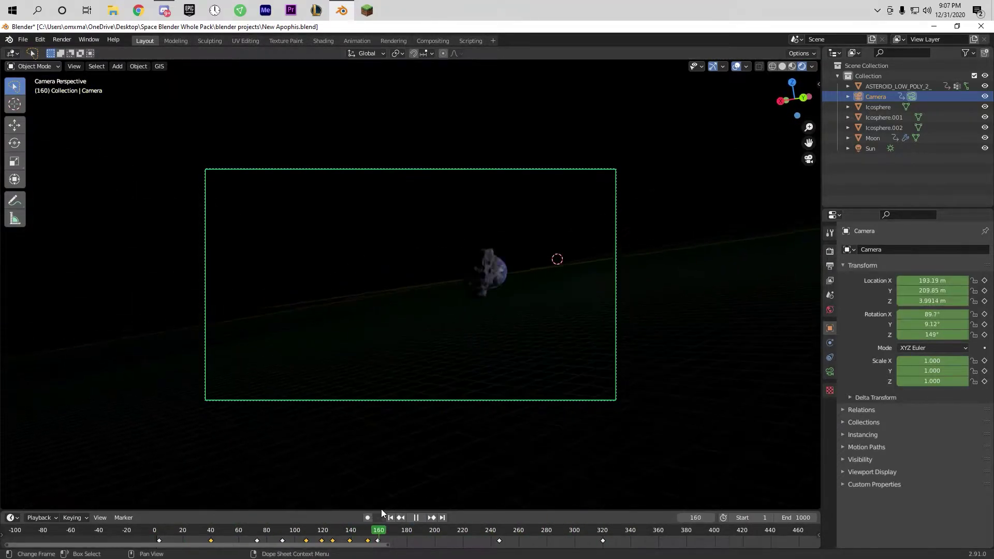
{"action": "key", "text": "space"}
{"action": "key", "text": "ctrl+z"}
{"action": "key", "text": "ctrl+z"}
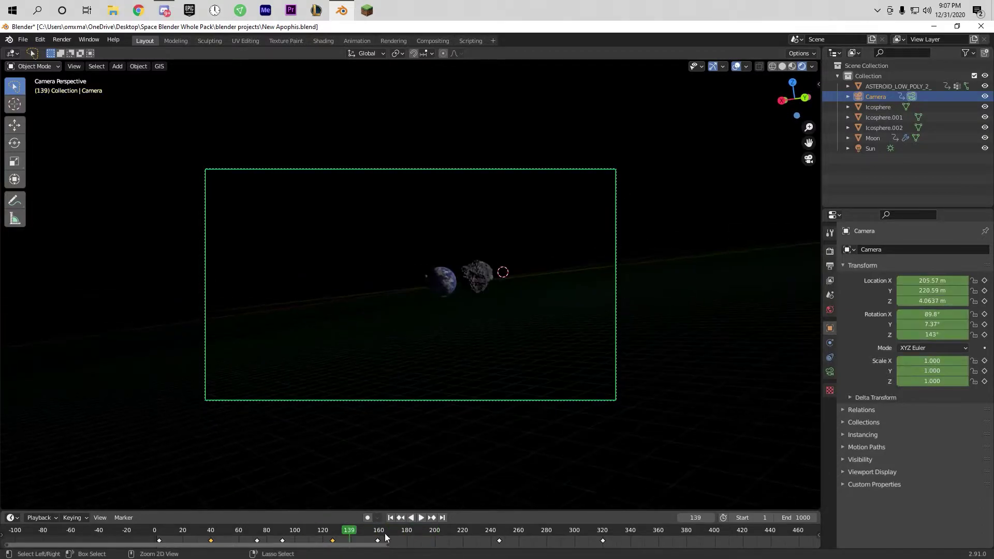
{"action": "key", "text": "ctrl+z"}
{"action": "key", "text": "ctrl+z"}
{"action": "key", "text": "Escape"}
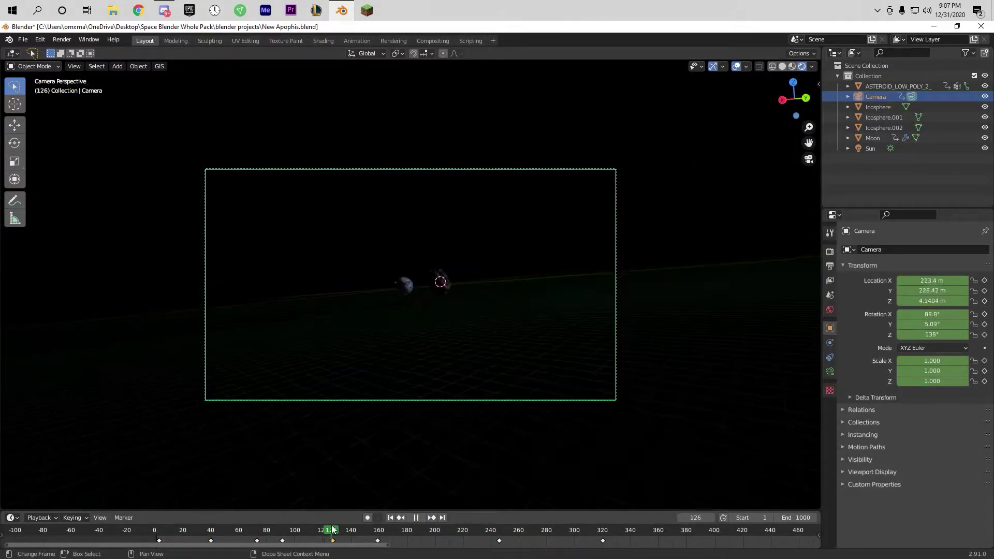
{"action": "key", "text": "i"}
Shift a camera keyframe earlier, replaying around frames 163–175 to check the timing
{"action": "left_click", "coordinate": [333, 531]}
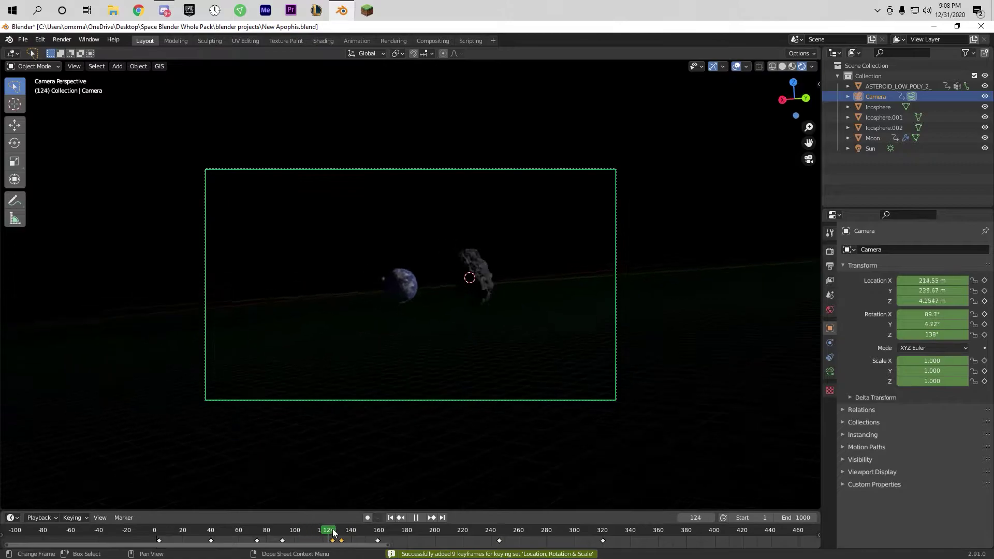
{"action": "key", "text": "space"}
{"action": "key", "text": "Escape"}
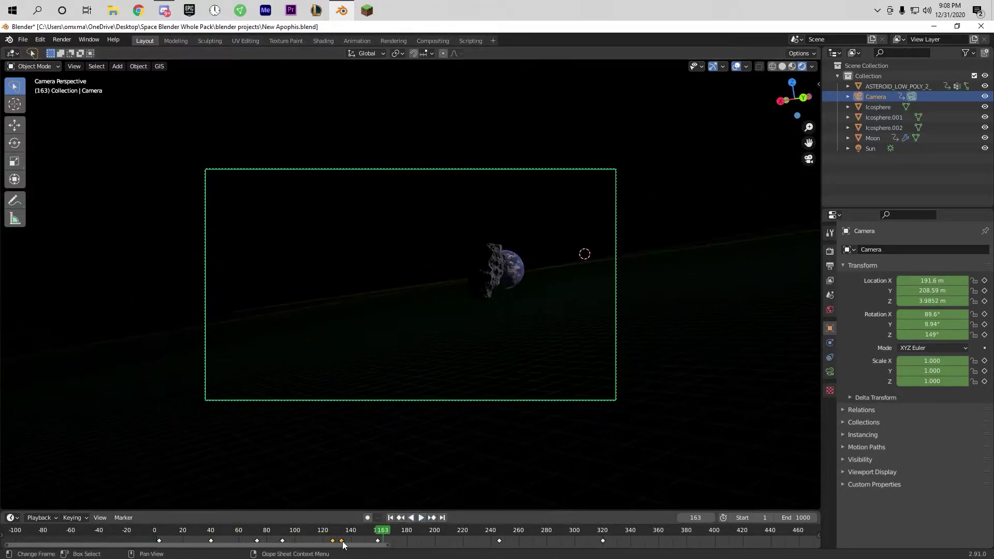
{"action": "left_click", "coordinate": [372, 544]}
{"action": "key", "text": "space"}
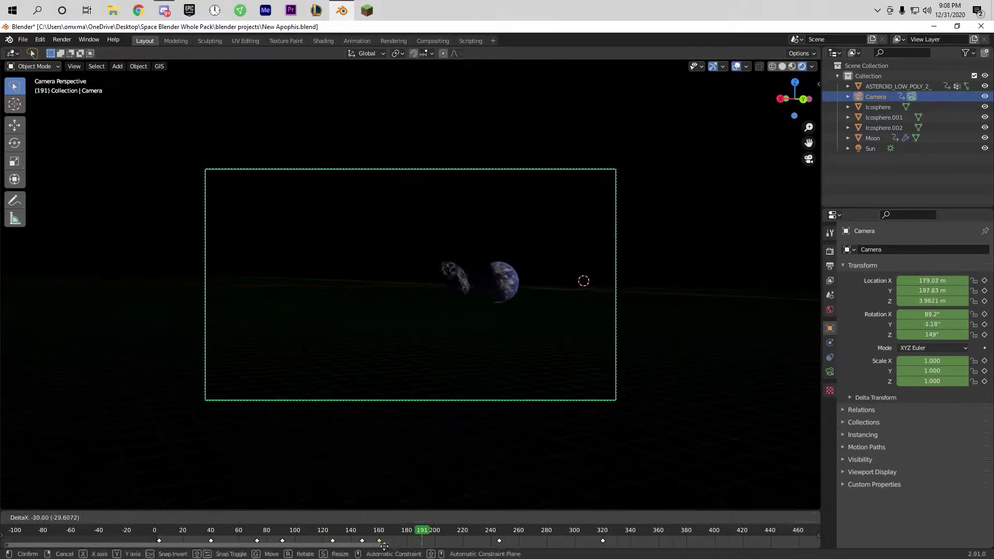
{"action": "left_click", "coordinate": [333, 540]}
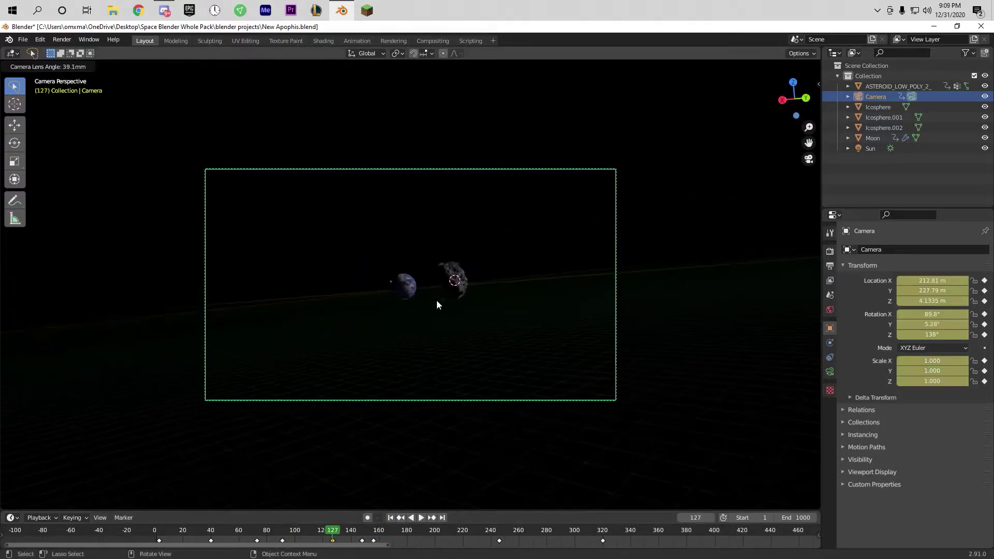
{"action": "key", "text": "space"}
{"action": "key", "text": "space"}
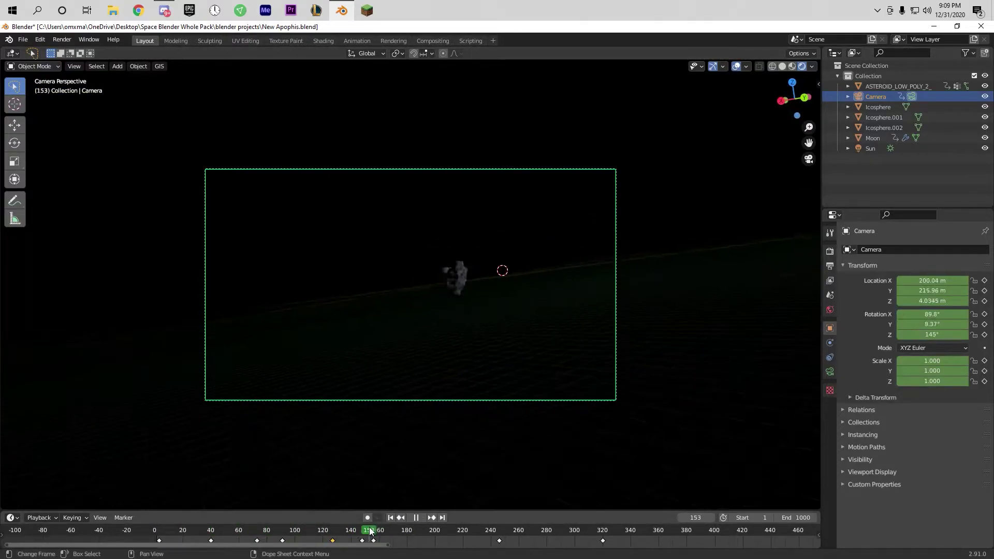
{"action": "left_click", "coordinate": [296, 530]}
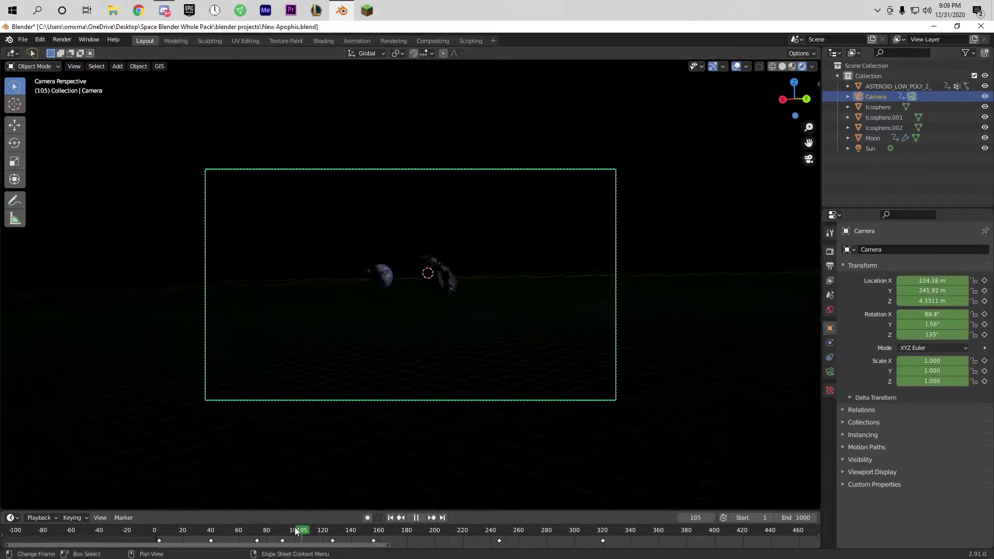
{"action": "left_click", "coordinate": [398, 528]}
Drag another camera keyframe to an earlier frame and insert a camera keyframe at frame 378
{"action": "left_click", "coordinate": [475, 540]}
{"action": "left_click", "coordinate": [421, 518]}
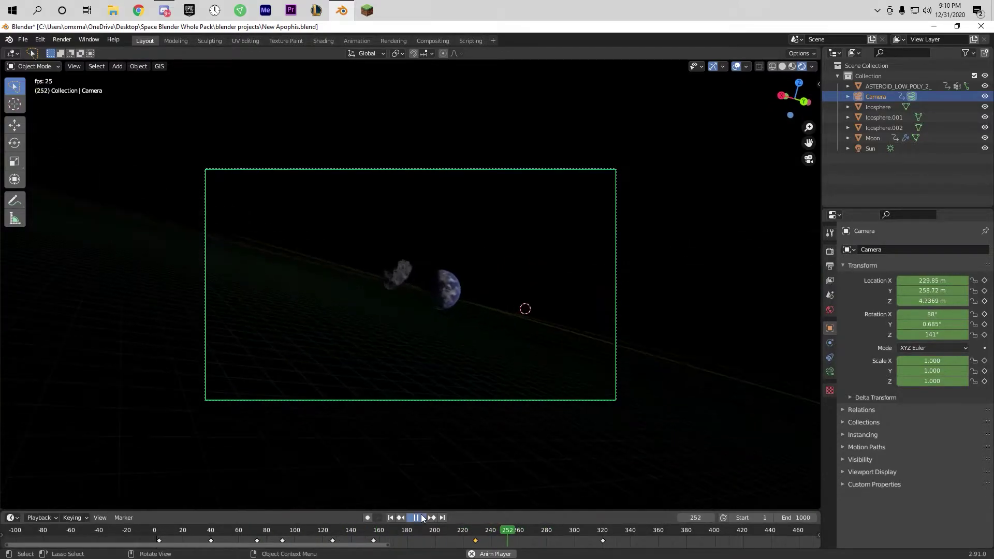
{"action": "left_click", "coordinate": [420, 517]}
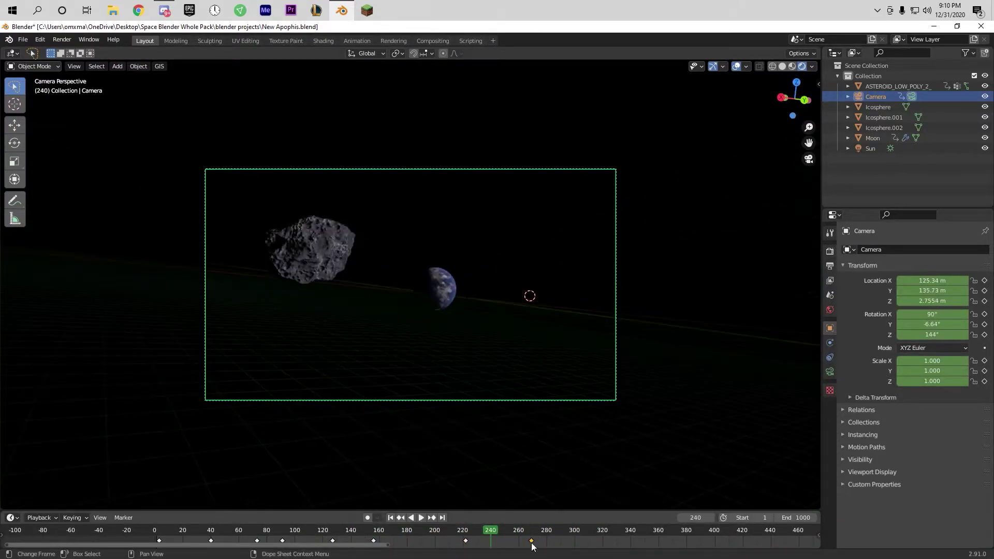
{"action": "mouse_move", "coordinate": [602, 540]}
{"action": "left_mouse_down"}
{"action": "mouse_move", "coordinate": [583, 540]}
{"action": "mouse_move", "coordinate": [616, 540]}
{"action": "left_mouse_up"}
{"action": "left_click", "coordinate": [496, 529]}
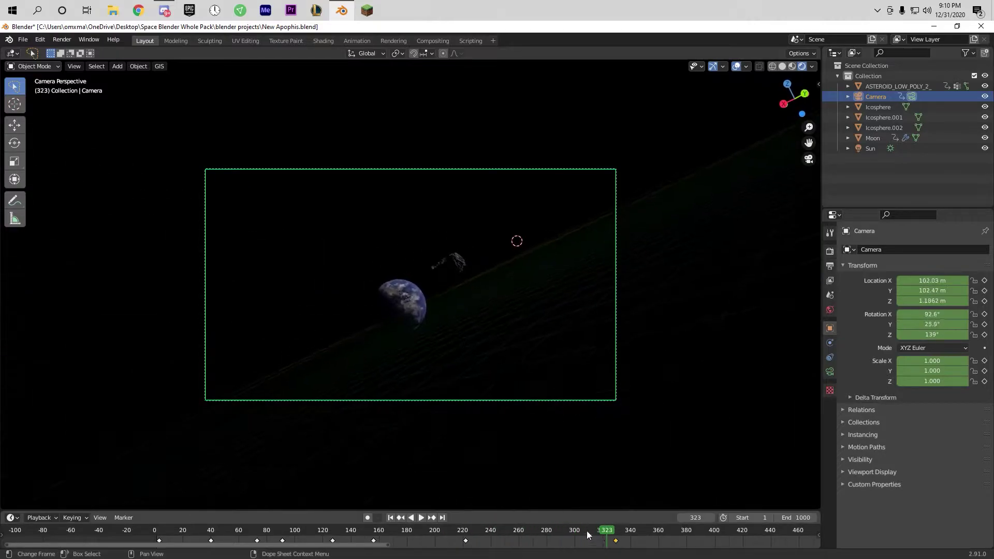
{"action": "left_click", "coordinate": [416, 517]}
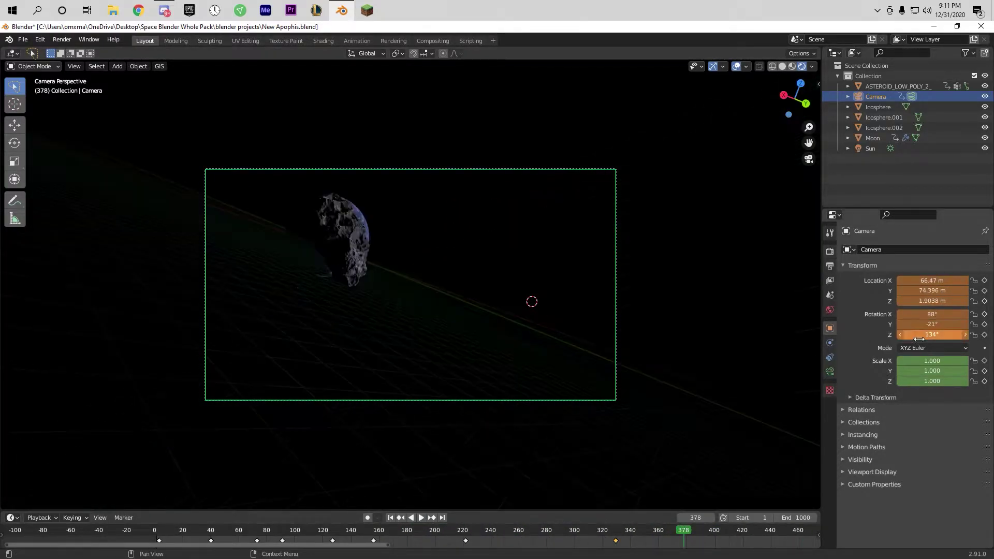
{"action": "key", "text": "i"}
Scrub and replay the animation up to frame 407 to review the camera
{"action": "left_click_drag", "start_coordinate": [373, 533], "coordinate": [264, 533]}
{"action": "left_click", "coordinate": [409, 517]}
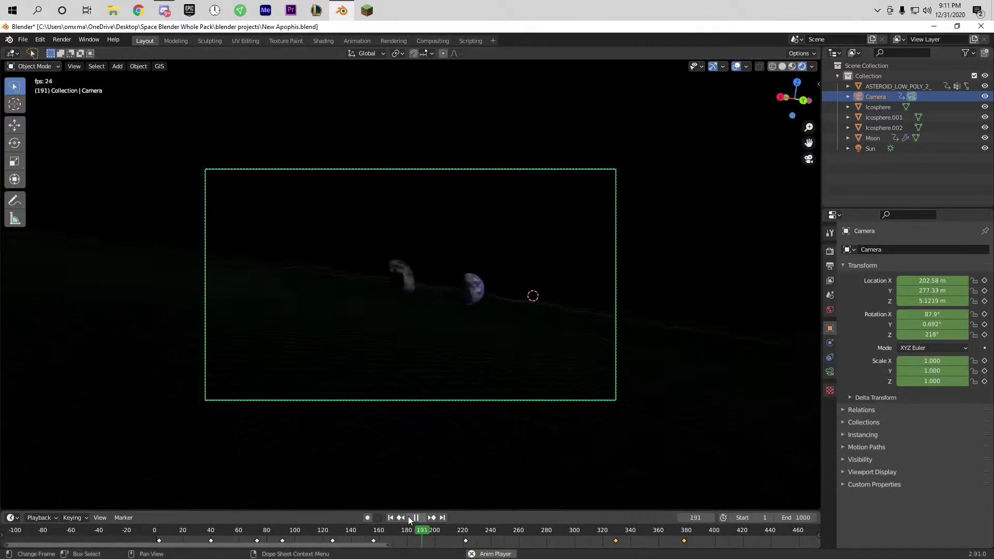
{"action": "left_click", "coordinate": [408, 516]}
{"action": "left_click", "coordinate": [406, 519]}
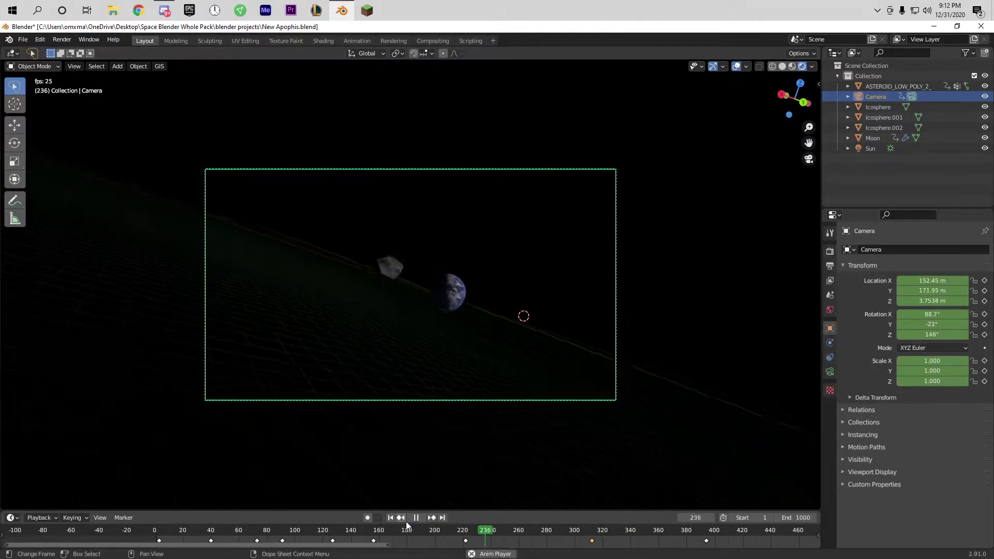
{"action": "left_click", "coordinate": [406, 519]}
{"action": "scroll", "coordinate": [557, 523], "scroll_direction": "down", "scroll_amount": 2}
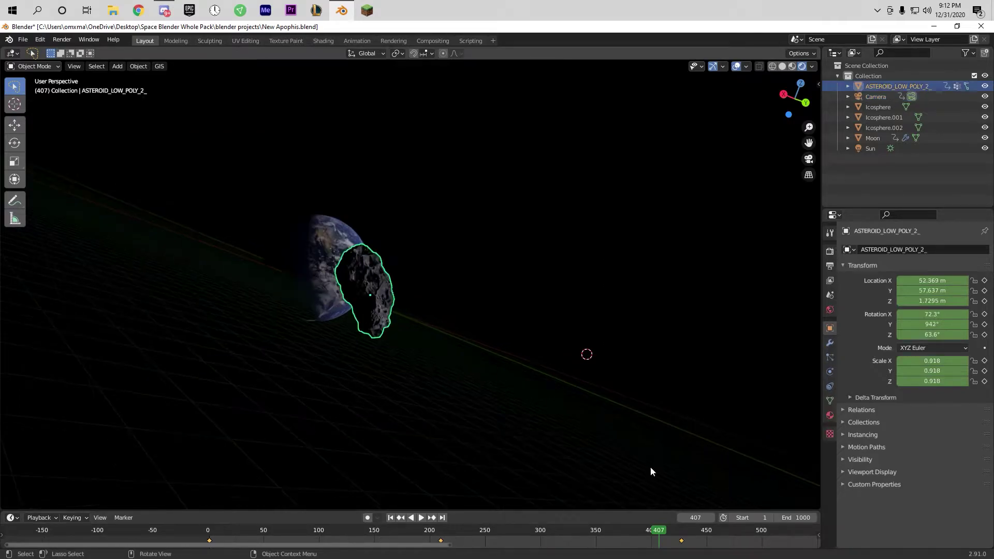
Move the asteroid closer to Earth and shrink it
{"action": "left_click", "coordinate": [628, 530]}
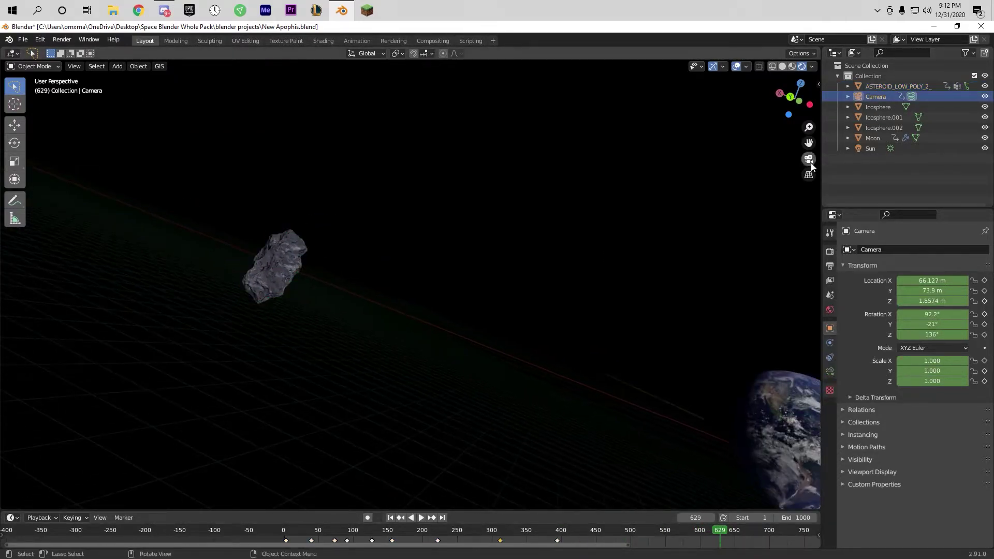
{"action": "key", "text": "shift+grave"}
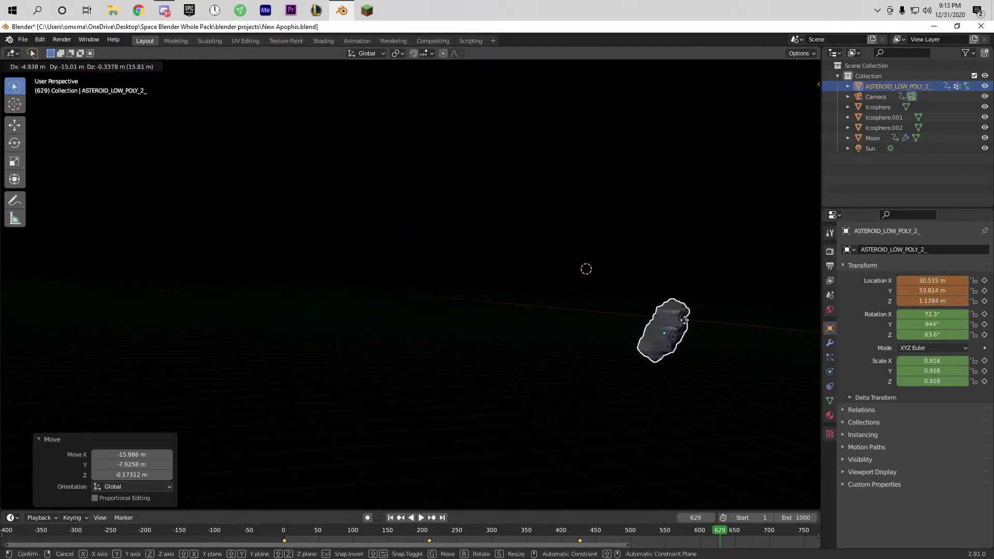
{"action": "key", "text": "g"}
{"action": "left_click", "coordinate": [411, 284]}
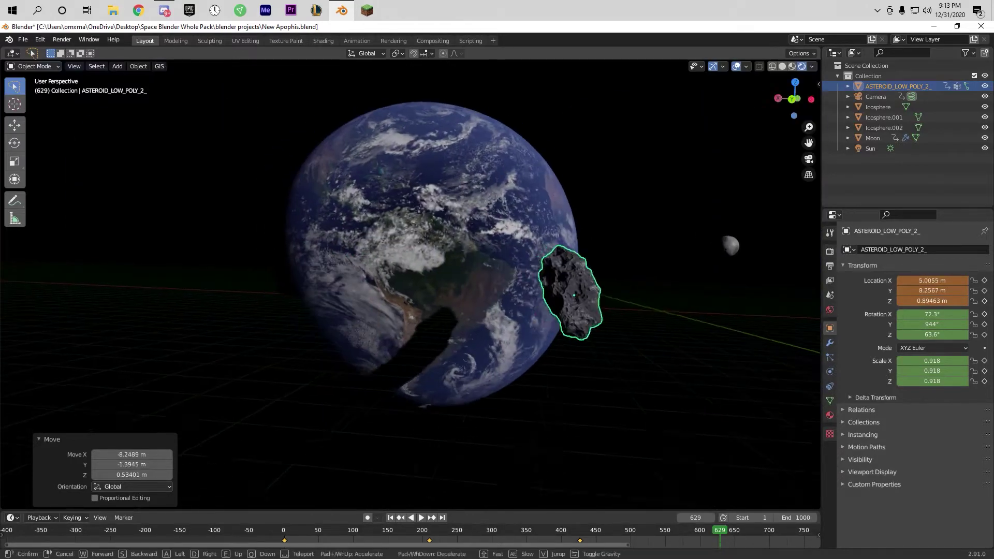
{"action": "left_click", "coordinate": [552, 213]}
{"action": "left_click", "coordinate": [553, 212]}
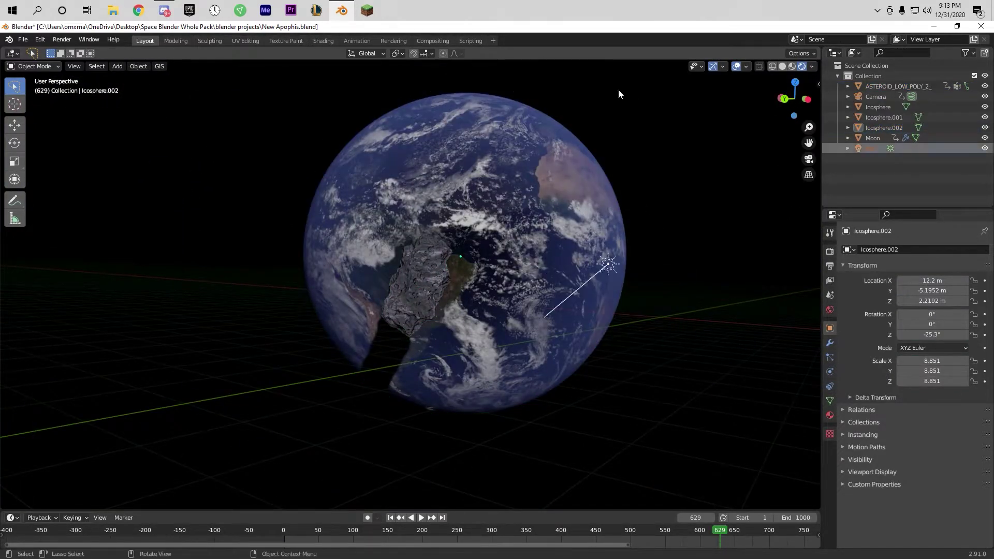
{"action": "left_click", "coordinate": [435, 232]}
{"action": "key", "text": "s"}
{"action": "left_click", "coordinate": [422, 290]}
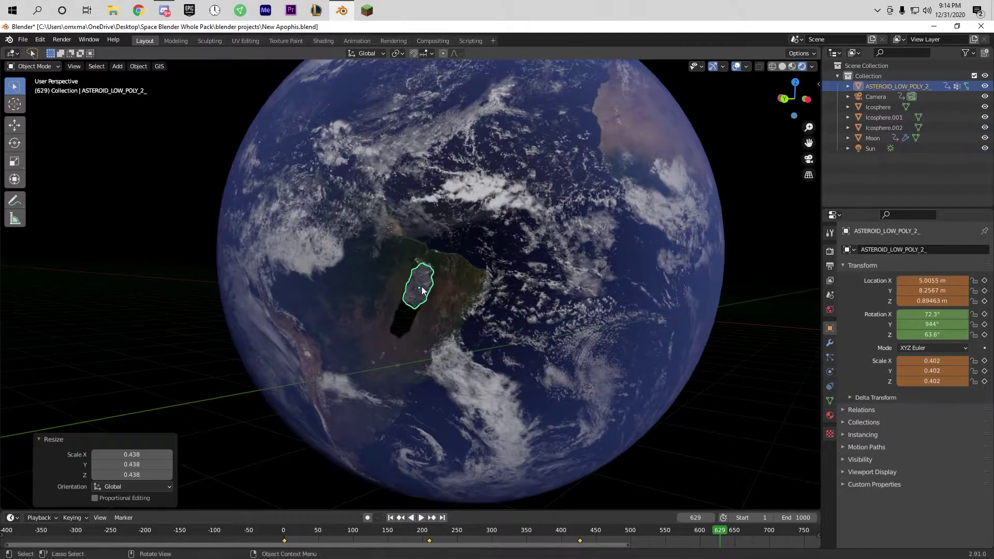
{"action": "key", "text": "shift+grave"}
{"action": "left_click", "coordinate": [340, 272]}
Check the shot through the camera and rotate the asteroid
{"action": "key", "text": "g"}
{"action": "key", "text": "x"}
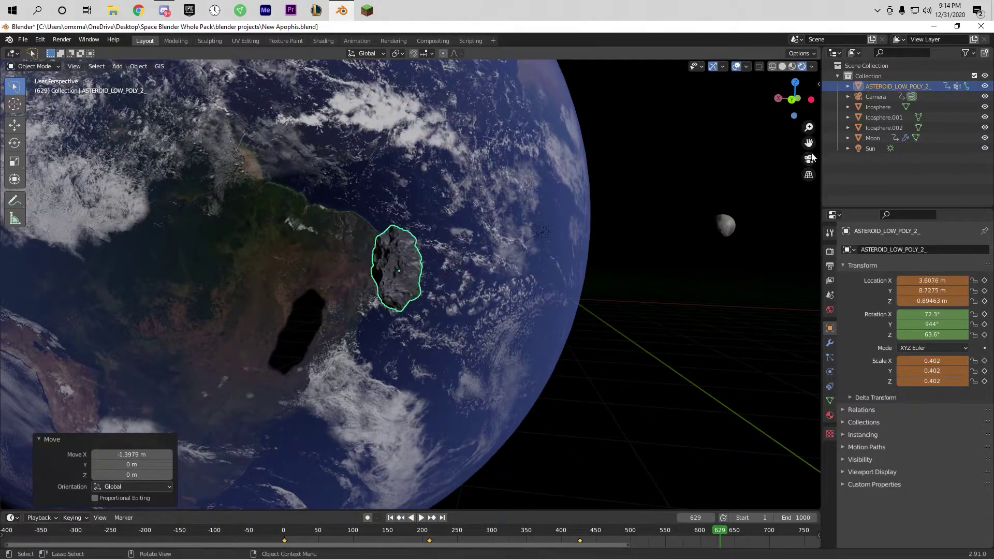
{"action": "left_click", "coordinate": [809, 158]}
{"action": "key", "text": "KP_0"}
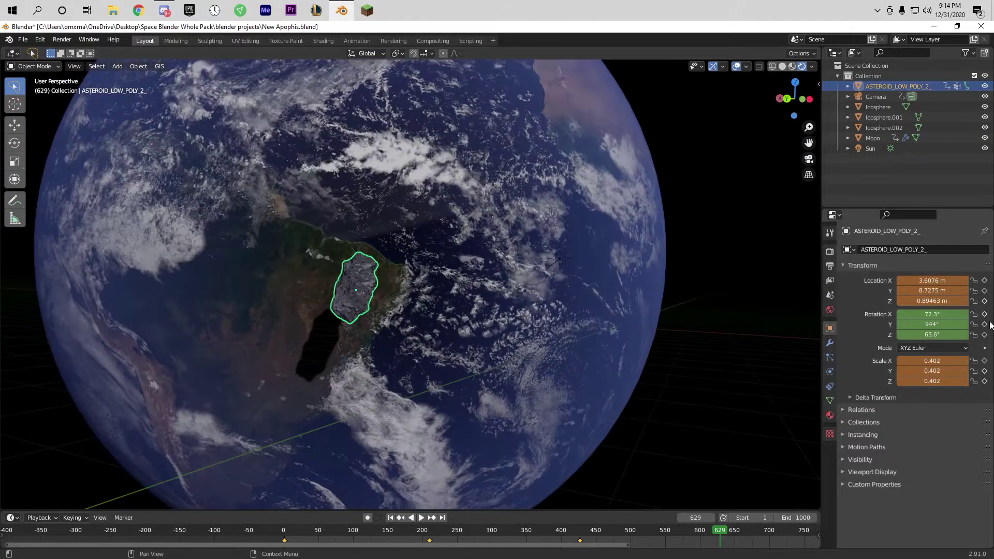
{"action": "key", "text": "r"}
{"action": "key", "text": "Return"}
Replay from frame 427, stop at frame 629 and frame the asteroid in view
{"action": "left_click_drag", "start_coordinate": [720, 532], "coordinate": [579, 514]}
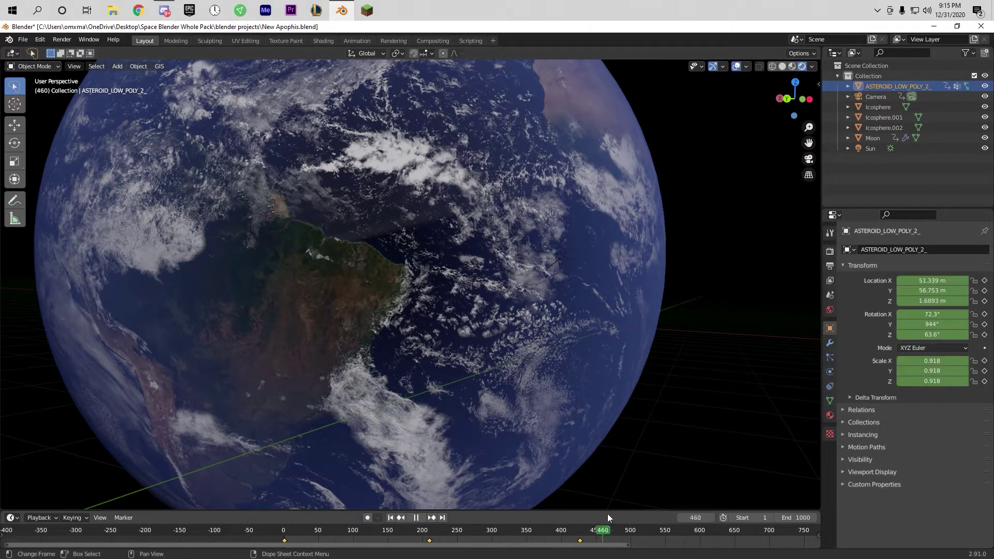
{"action": "key", "text": "space"}
{"action": "key", "text": "Escape"}
{"action": "key", "text": "KP_Decimal"}
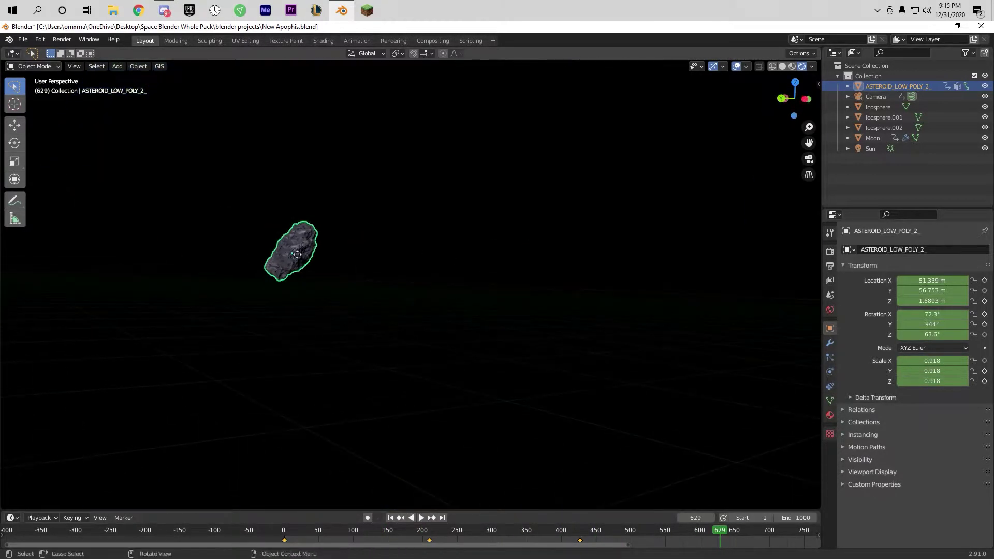
{"action": "scroll", "coordinate": [448, 369], "scroll_direction": "down", "scroll_amount": 5}
Move the asteroid over Earth, scale it to 0.750 and enter 122 for Rotation Y
{"action": "key", "text": "g"}
{"action": "left_click", "coordinate": [586, 299]}
{"action": "key", "text": "s"}
{"action": "left_click", "coordinate": [587, 297]}
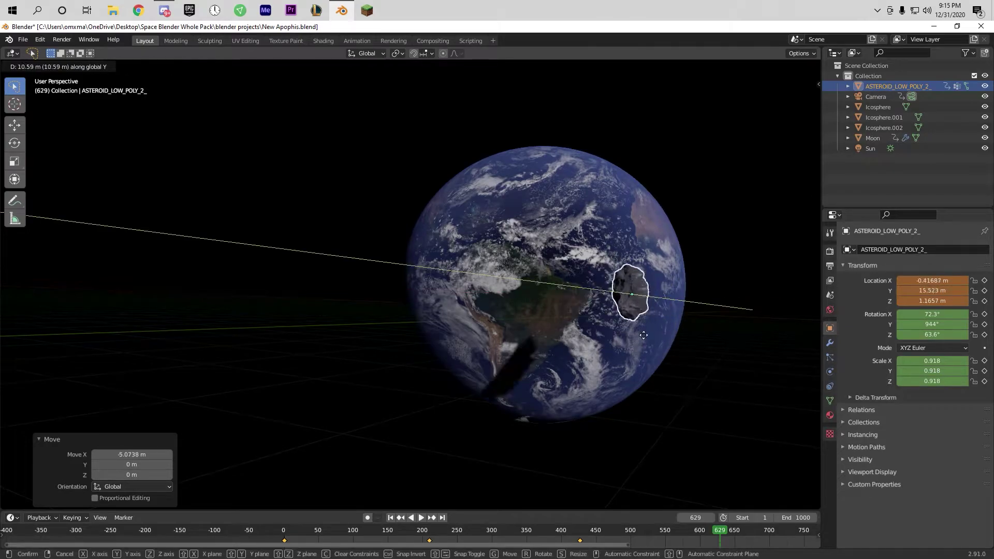
{"action": "key", "text": "shift+grave"}
{"action": "double_click", "coordinate": [906, 324]}
{"action": "type", "text": "122"}
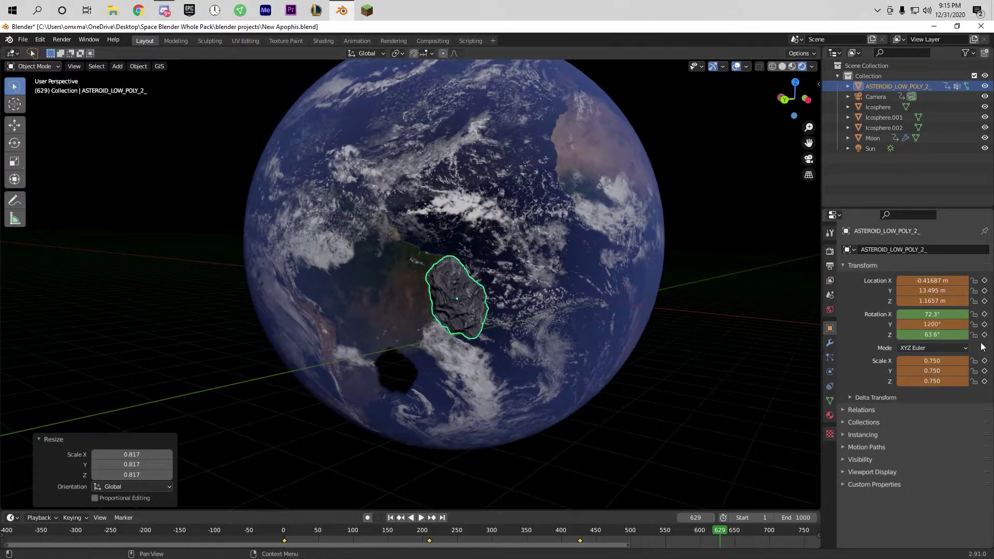
Adjust the camera view, then play from the start and stop at frame 629
{"action": "key", "text": "KP_0"}
{"action": "middle_click_drag", "start_coordinate": [543, 339], "coordinate": [632, 377]}
{"action": "key", "text": "KP_0"}
{"action": "key", "text": "r"}
{"action": "left_click", "coordinate": [543, 339]}
{"action": "key", "text": "shift+grave"}
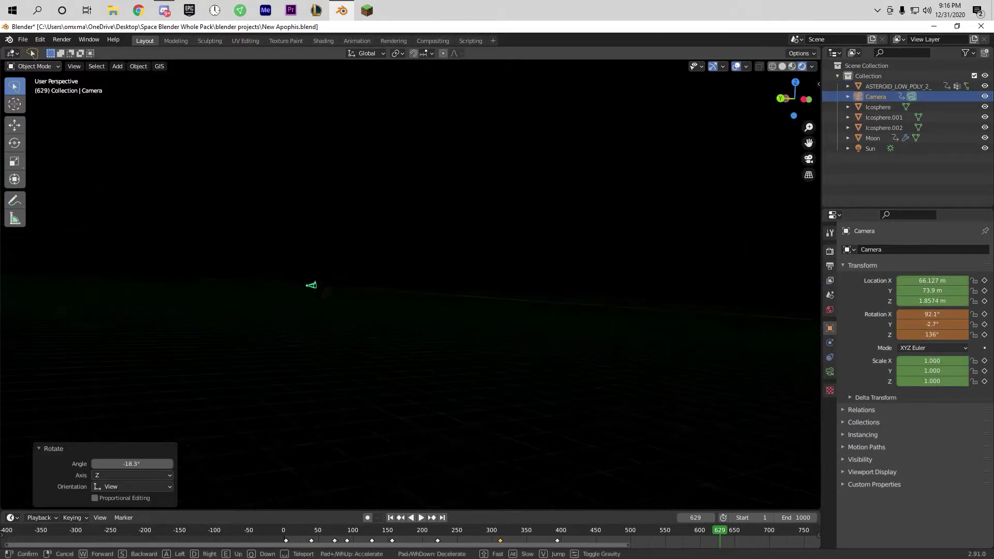
{"action": "key", "text": "shift+Left"}
{"action": "key", "text": "space"}
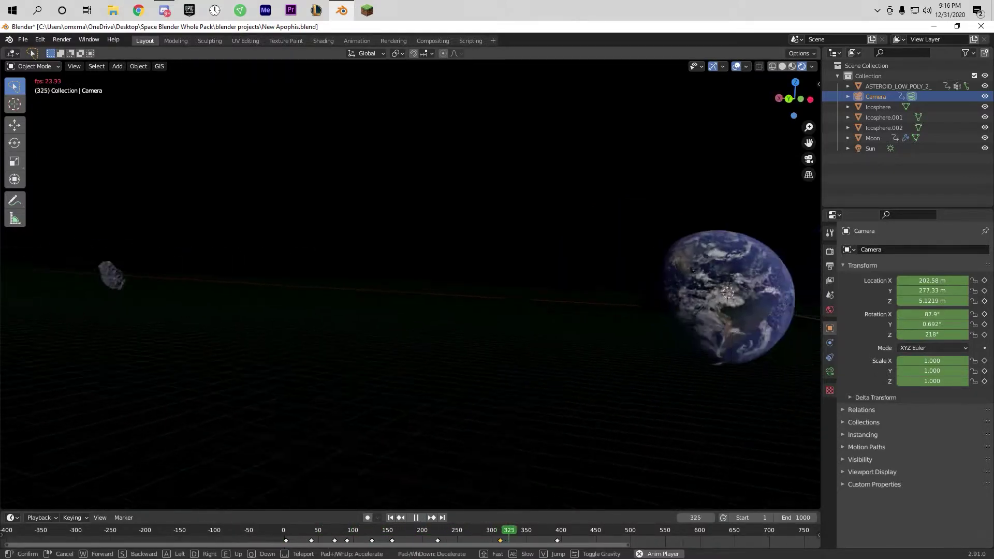
{"action": "key", "text": "Escape"}
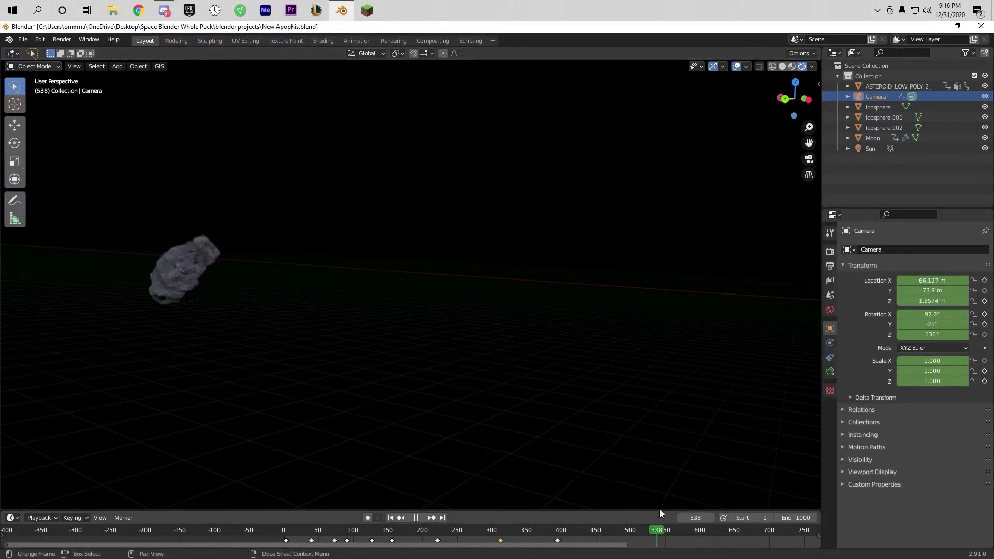
{"action": "key", "text": "space"}
Place the asteroid against Earth at 0.527 scale and keyframe its location
{"action": "key", "text": "KP_Decimal"}
{"action": "key", "text": "g"}
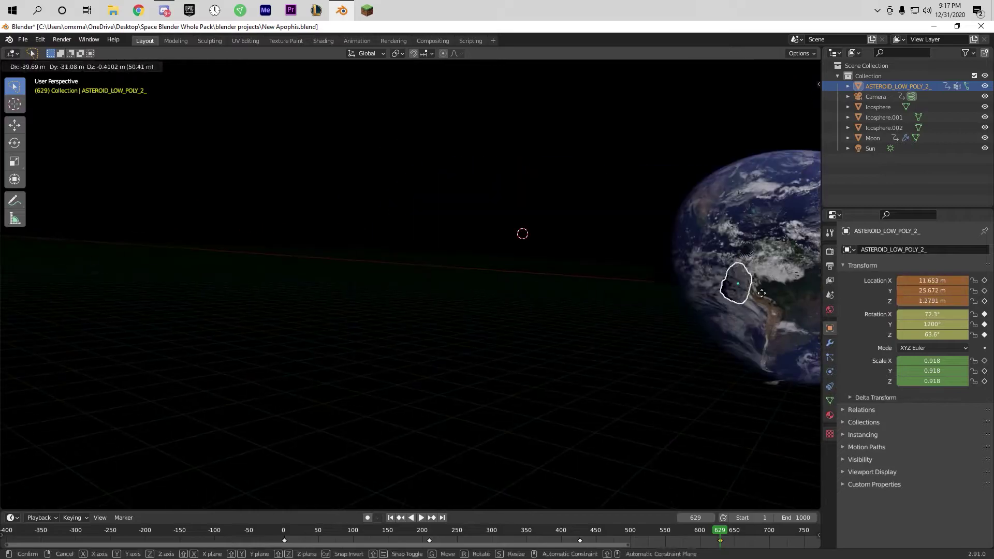
{"action": "left_click", "coordinate": [761, 293]}
{"action": "key", "text": "s"}
{"action": "left_click", "coordinate": [505, 260]}
{"action": "key", "text": "i"}
{"action": "left_click", "coordinate": [985, 300]}
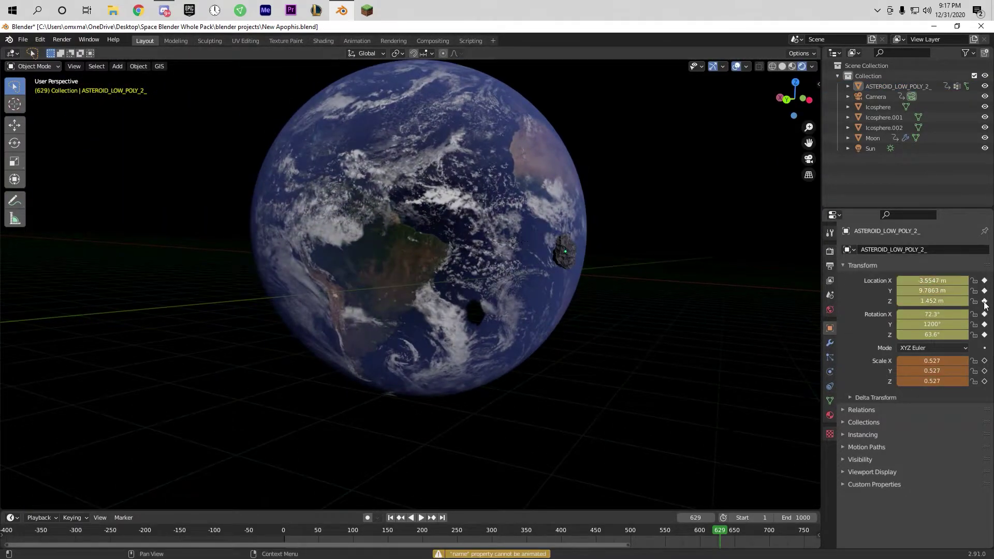
Play the animation from the start to watch the asteroid's approach
{"action": "key", "text": "shift+Left"}
{"action": "key", "text": "space"}
{"action": "key", "text": "shift+grave"}
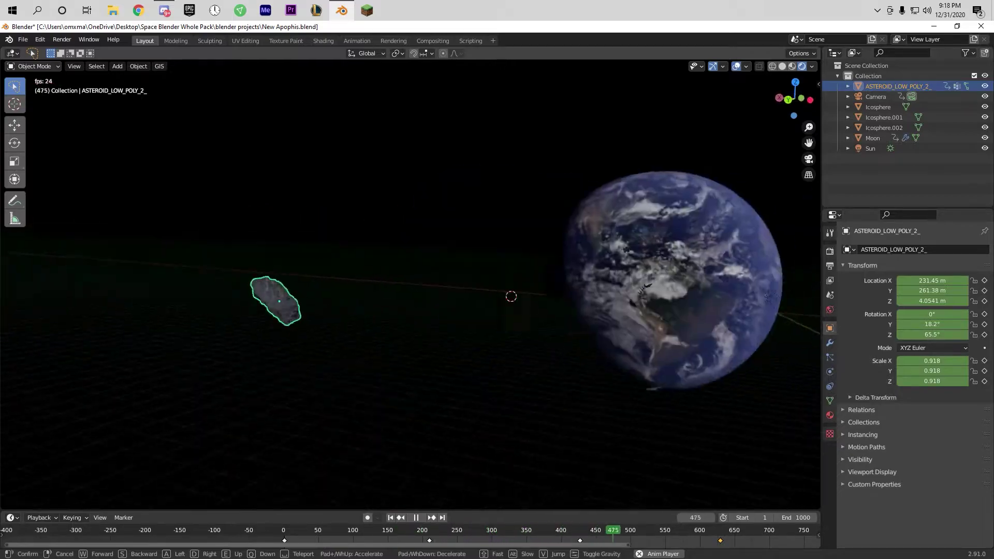
Set the asteroid's Rotation Y to 128 near frame 701, then replay and stop at frame 702
{"action": "key", "text": "space"}
{"action": "key", "text": "Escape"}
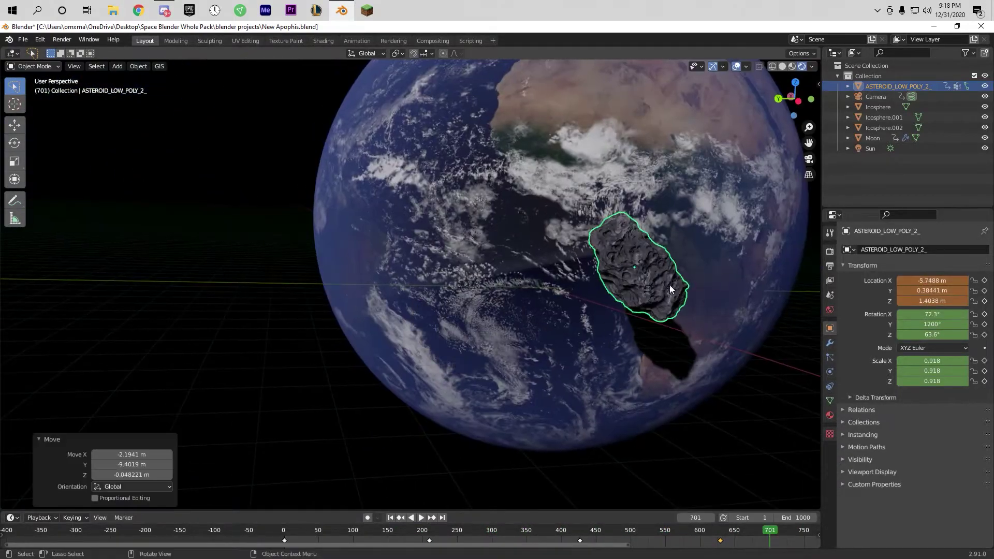
{"action": "double_click", "coordinate": [932, 323]}
{"action": "type", "text": "128"}
{"action": "left_click", "coordinate": [425, 518]}
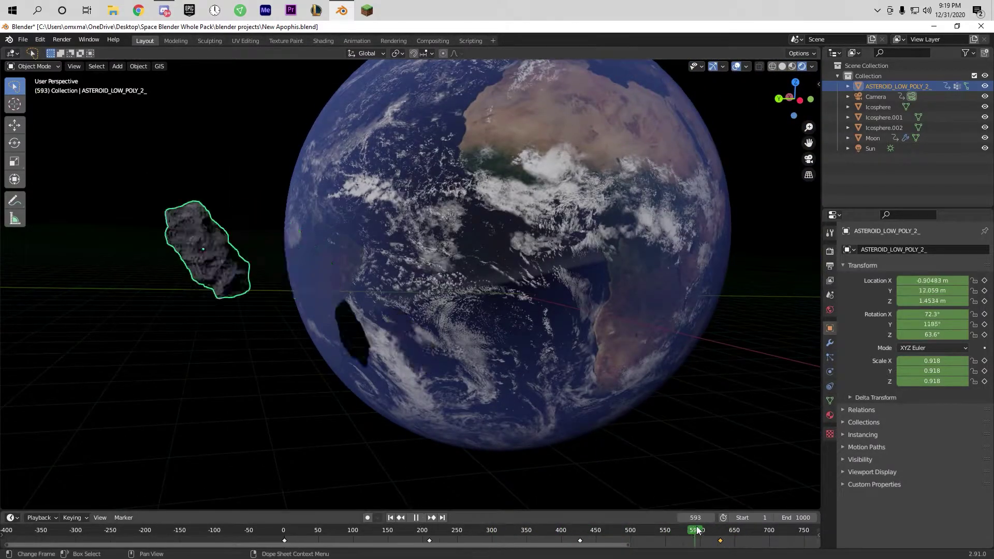
{"action": "key", "text": "space"}
Move the asteroid onto Earth's surface at frame 702 and keyframe it, then review from frame 670
{"action": "key", "text": "g"}
{"action": "left_click", "coordinate": [722, 442]}
{"action": "key", "text": "i"}
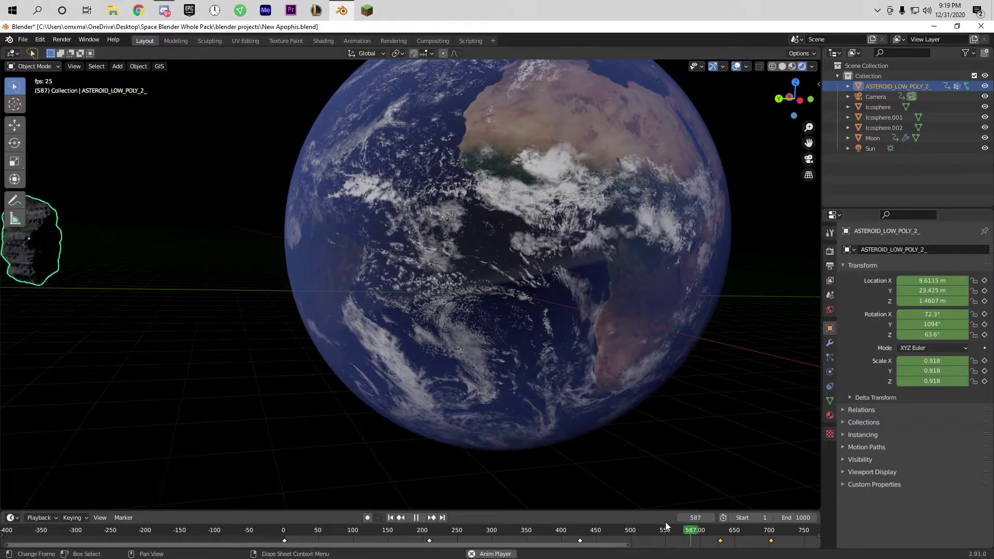
{"action": "left_click", "coordinate": [421, 518]}
{"action": "left_click_drag", "start_coordinate": [504, 511], "coordinate": [489, 489]}
{"action": "scroll", "coordinate": [297, 515], "scroll_direction": "down", "scroll_amount": 3}
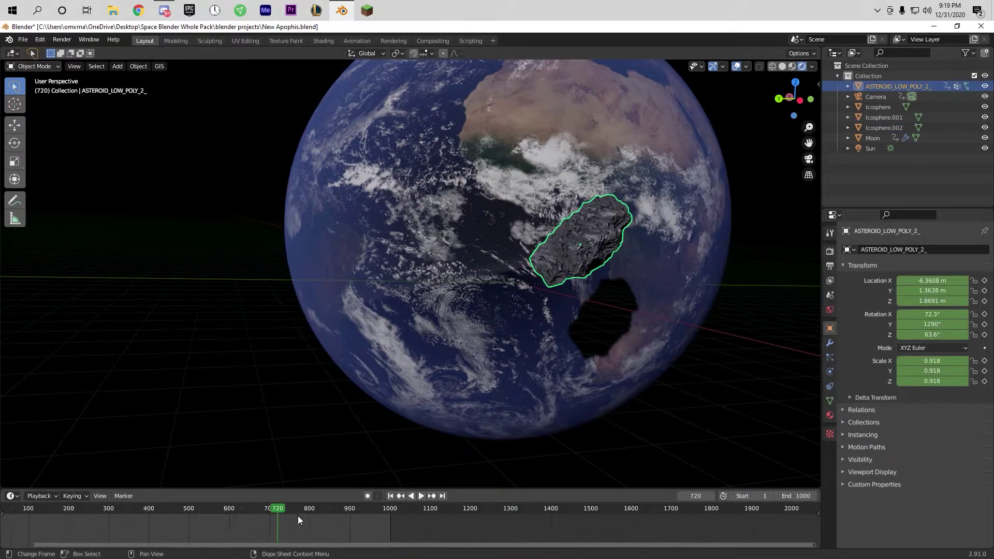
{"action": "left_click_drag", "start_coordinate": [297, 516], "coordinate": [231, 505]}
Save New Apophis.blend and play the animation, orbiting toward the asteroid
{"action": "left_click", "coordinate": [23, 39]}
{"action": "left_click", "coordinate": [49, 113]}
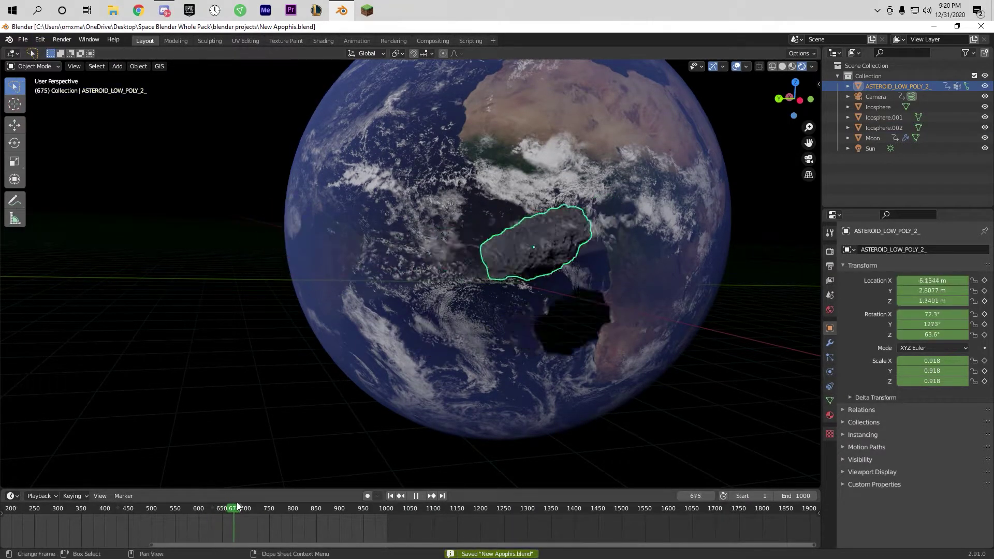
{"action": "key", "text": "space"}
{"action": "scroll", "coordinate": [246, 507], "scroll_direction": "up", "scroll_amount": 2}
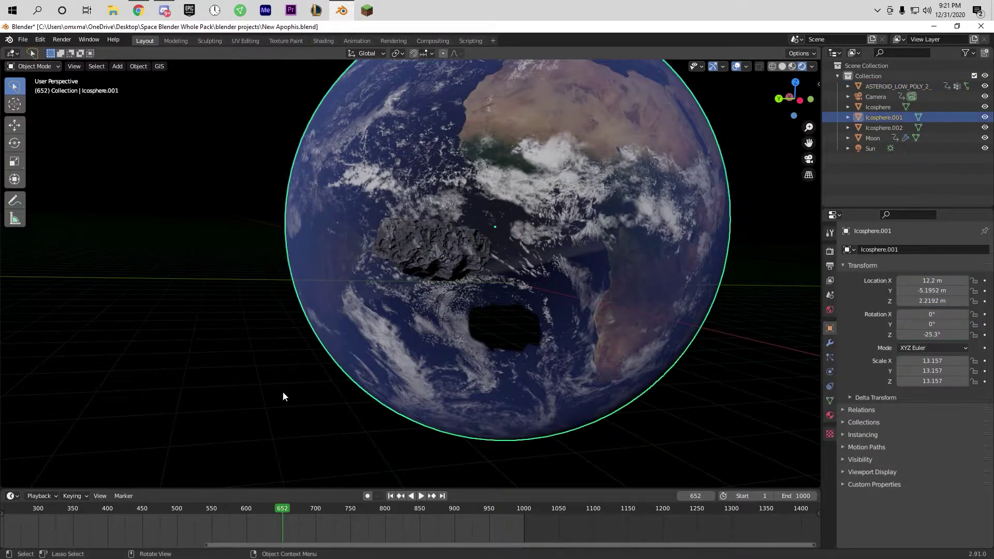
{"action": "middle_click_drag", "start_coordinate": [327, 429], "coordinate": [540, 305]}
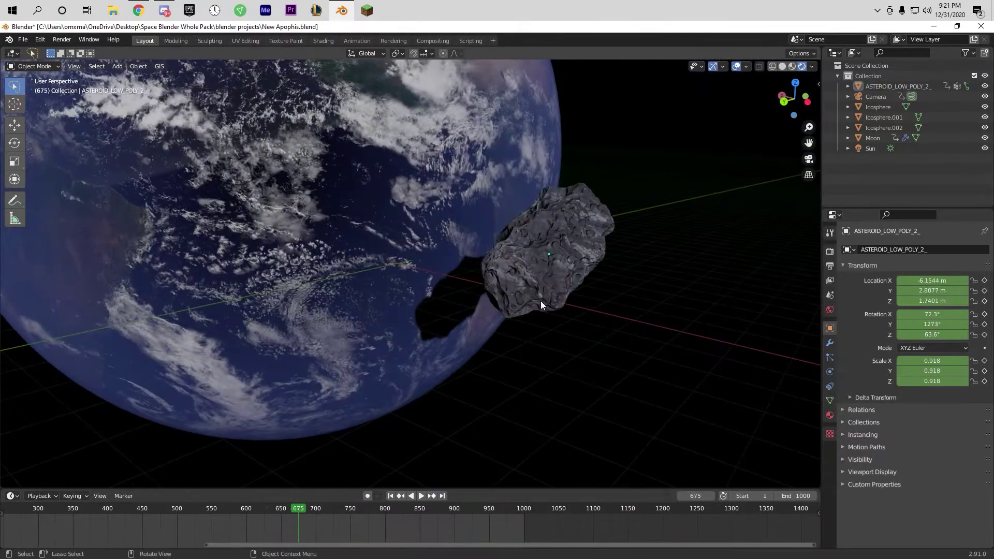
Scrub between frames 565 and 702 and open the keyframe context menus
{"action": "left_click", "coordinate": [222, 522]}
{"action": "right_click", "coordinate": [126, 509]}
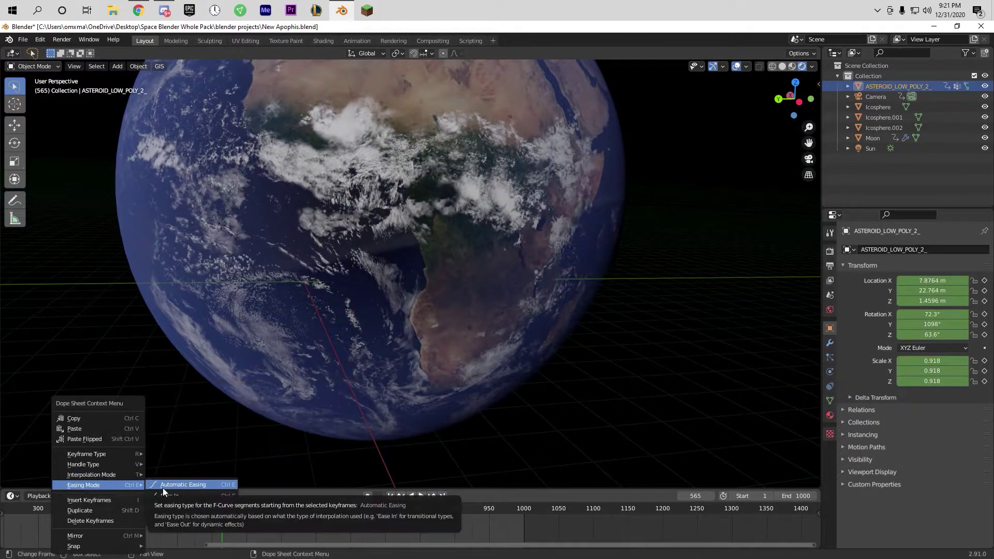
{"action": "right_click", "coordinate": [130, 512]}
{"action": "left_click_drag", "start_coordinate": [290, 520], "coordinate": [317, 523]}
{"action": "right_click", "coordinate": [318, 519]}
{"action": "right_click", "coordinate": [905, 381]}
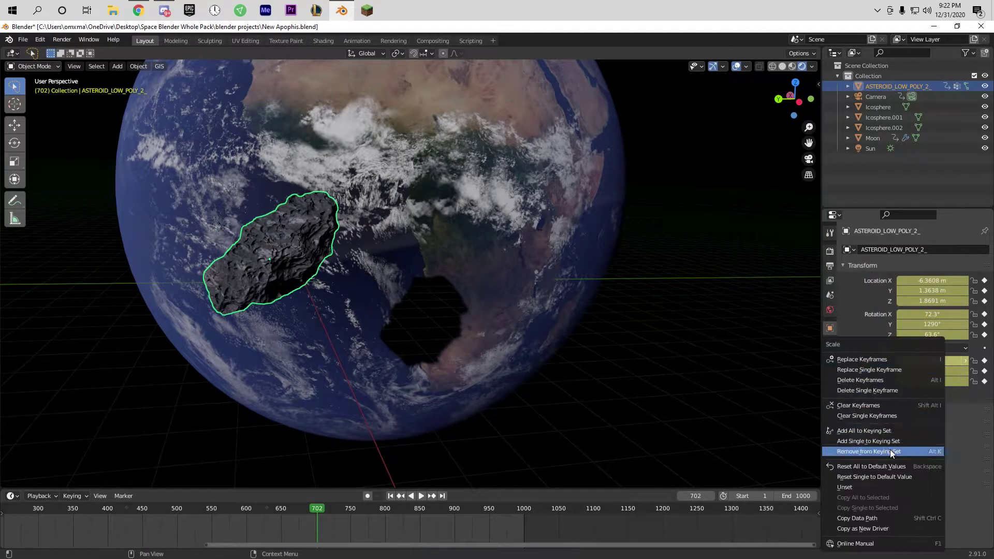
Browse the timeline's keying, marker and playback settings
{"action": "left_click", "coordinate": [79, 501]}
{"action": "scroll", "coordinate": [99, 512], "scroll_direction": "up", "scroll_amount": 3, "text": "ctrl"}
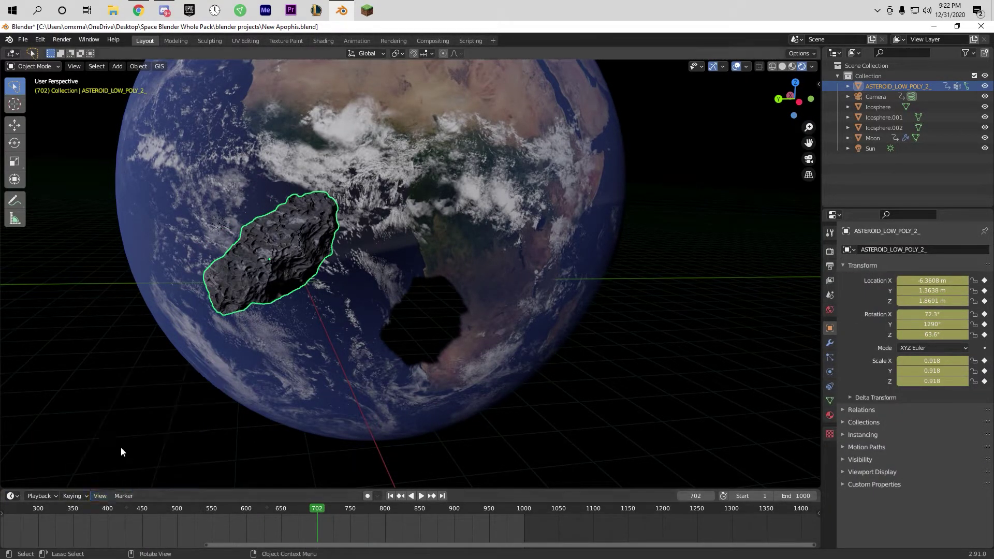
{"action": "left_click", "coordinate": [123, 496]}
{"action": "left_click", "coordinate": [39, 495]}
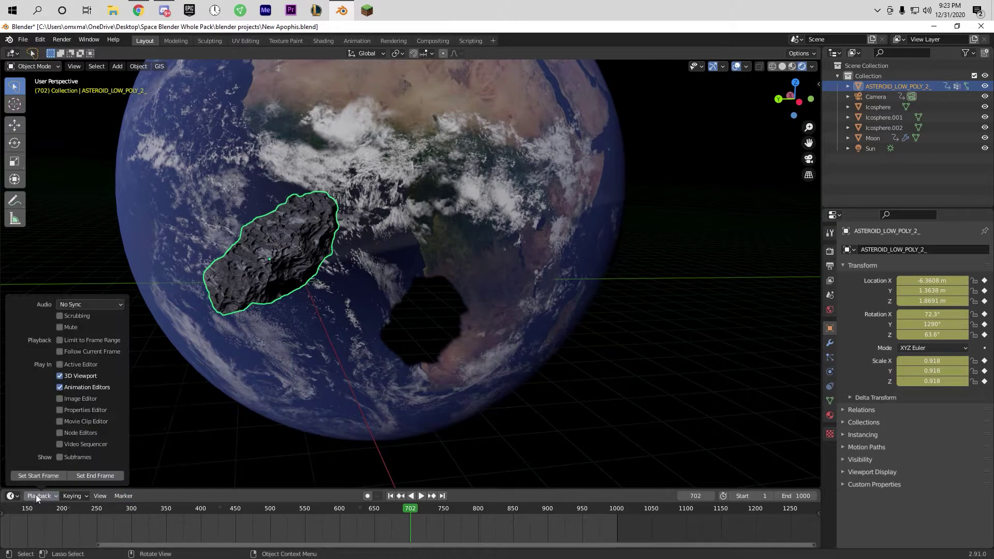
{"action": "left_click", "coordinate": [23, 40]}
Save, relaunch Blender, reopen New Apophis.blend in Material Preview with a Dope Sheet on the right
{"action": "left_click", "coordinate": [36, 110]}
{"action": "left_click", "coordinate": [981, 27]}
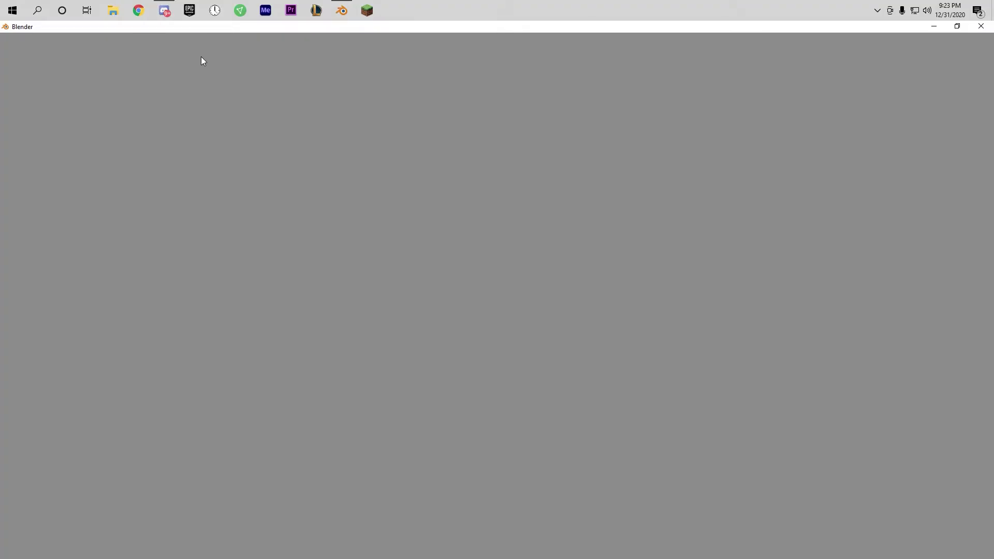
{"action": "left_click", "coordinate": [23, 39]}
{"action": "left_click", "coordinate": [31, 63]}
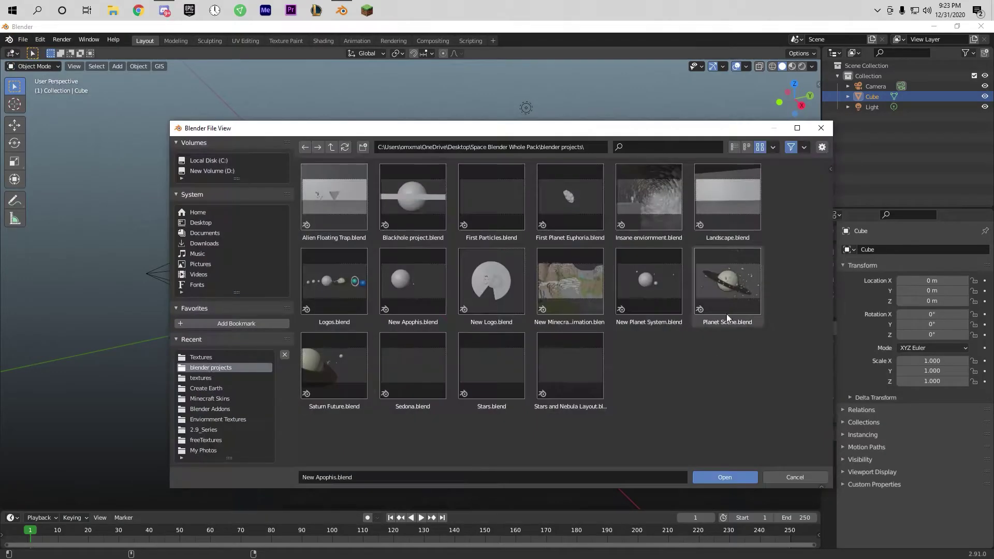
{"action": "double_click", "coordinate": [356, 314]}
{"action": "left_click", "coordinate": [797, 67]}
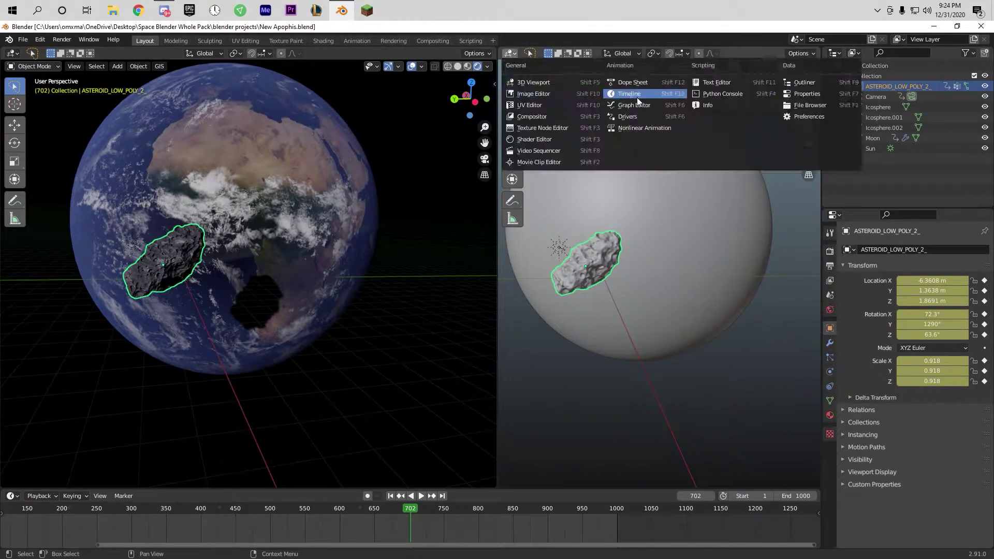
{"action": "left_click", "coordinate": [636, 97]}
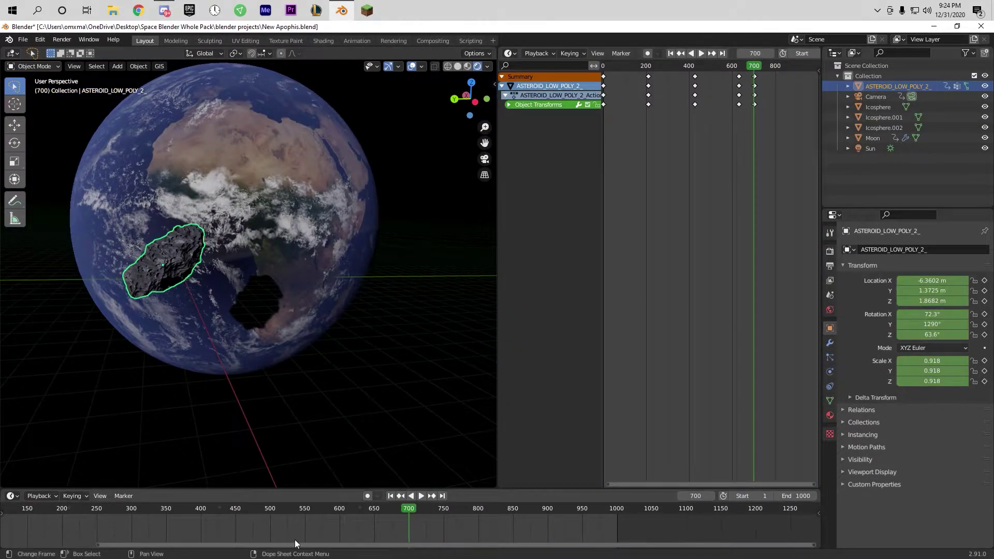
Collapse the timeline to its header, widen the 3D view, and preview playback to about frame 702
{"action": "left_click", "coordinate": [10, 496]}
{"action": "mouse_move", "coordinate": [248, 489]}
{"action": "left_mouse_down"}
{"action": "mouse_move", "coordinate": [248, 411]}
{"action": "mouse_move", "coordinate": [248, 537]}
{"action": "left_mouse_up"}
{"action": "left_click_drag", "start_coordinate": [498, 258], "coordinate": [531, 259]}
{"action": "key", "text": "space"}
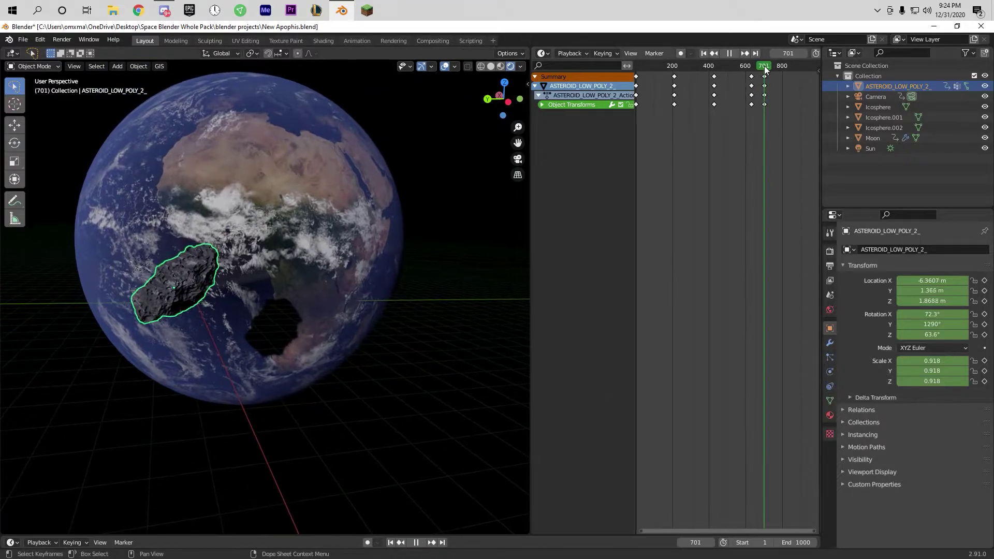
{"action": "key", "text": "ctrl+c"}
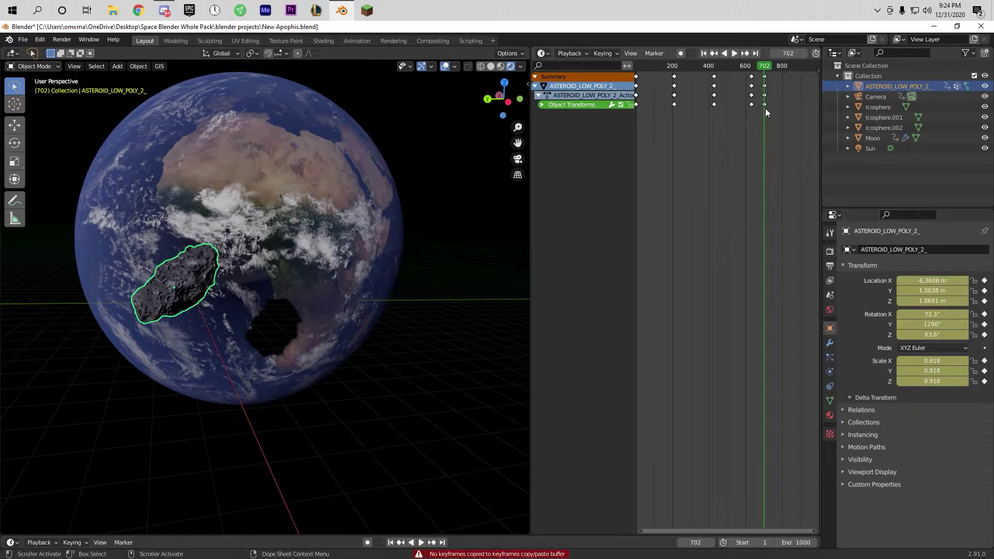
Insert holding keyframes at frame 775 and preview the scene in walk navigation
{"action": "left_click", "coordinate": [777, 66]}
{"action": "key", "text": "i"}
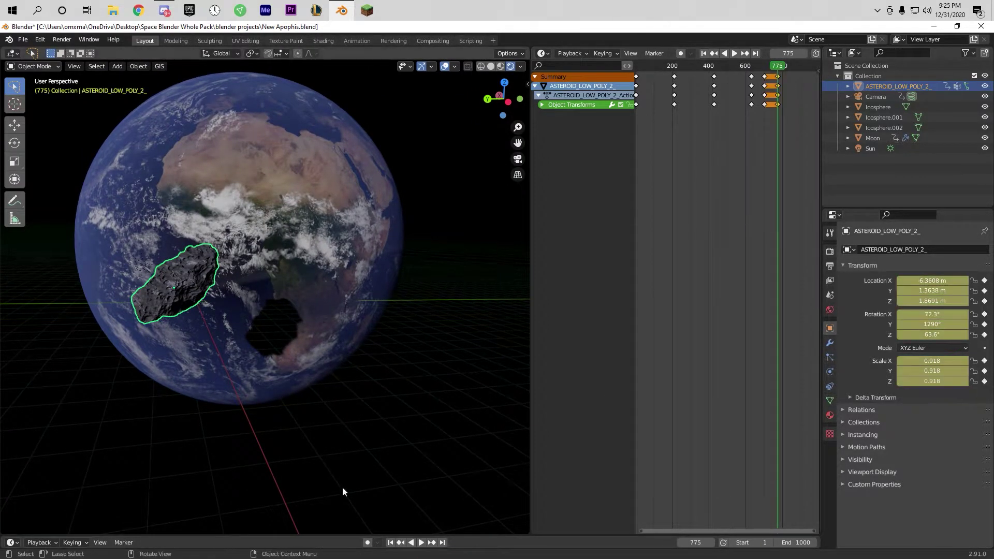
{"action": "key", "text": "shift+grave"}
{"action": "key", "text": "space"}
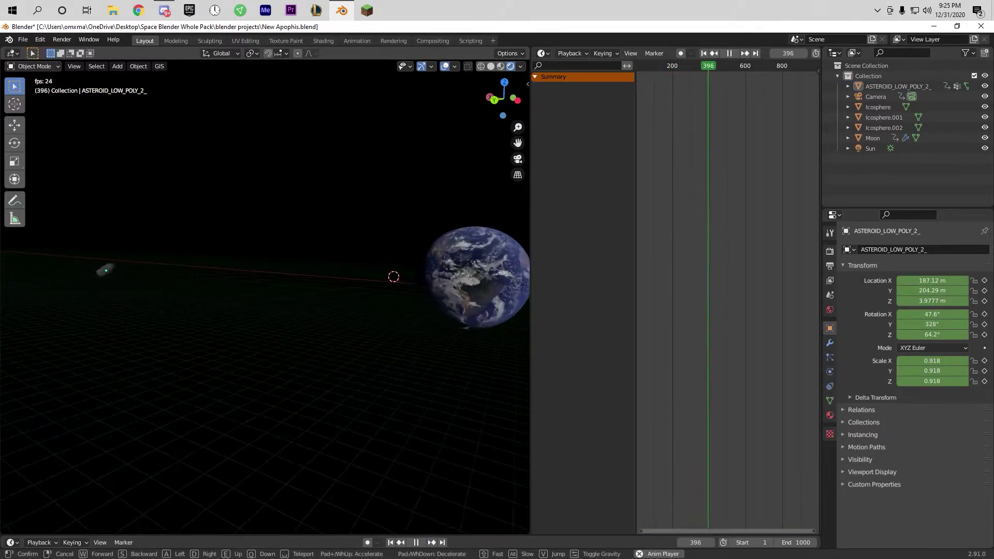
{"action": "key", "text": "w"}
Select the asteroid, scrub back to about frame 701, and orbit around Earth
{"action": "left_click", "coordinate": [267, 300]}
{"action": "left_click", "coordinate": [298, 263]}
{"action": "mouse_move", "coordinate": [750, 65]}
{"action": "left_mouse_down"}
{"action": "mouse_move", "coordinate": [765, 64]}
{"action": "mouse_move", "coordinate": [749, 58]}
{"action": "left_mouse_up"}
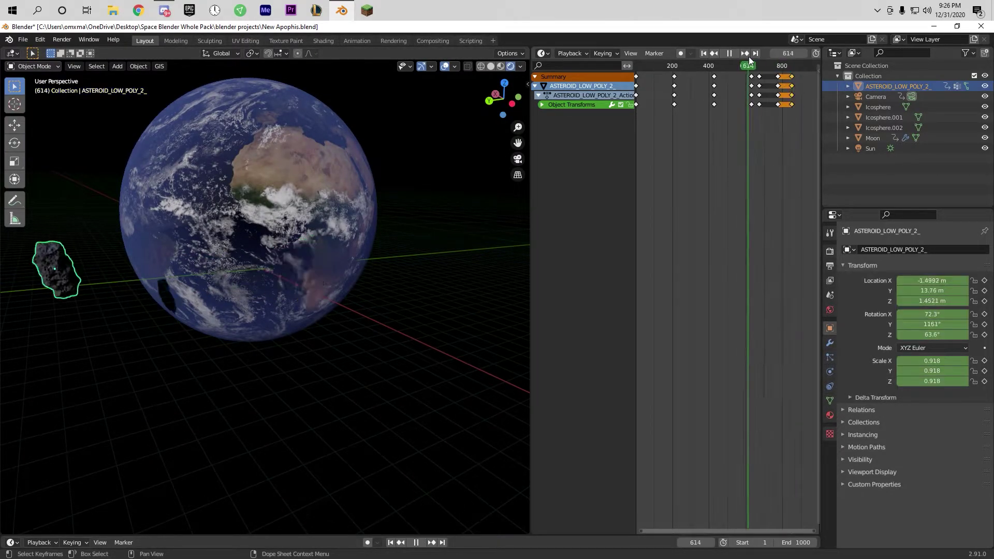
{"action": "key", "text": "g"}
{"action": "left_click", "coordinate": [357, 244]}
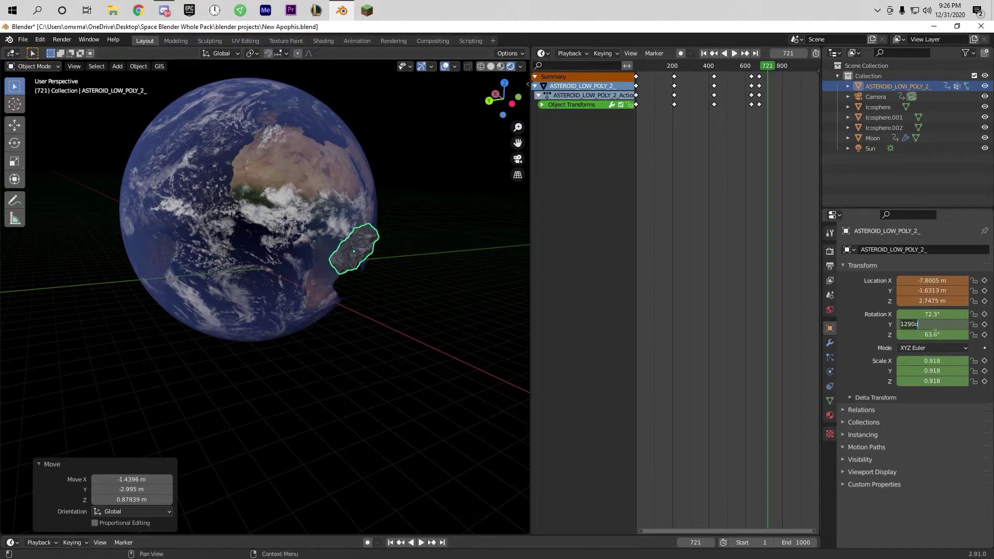
{"action": "scroll", "coordinate": [357, 244], "scroll_direction": "up", "scroll_amount": 2}
{"action": "middle_click_drag", "start_coordinate": [357, 244], "coordinate": [171, 274]}
Move the asteroid along X onto Earth's surface, then select the frame-730 keyframes
{"action": "key", "text": "g"}
{"action": "key", "text": "z"}
{"action": "key", "text": "x"}
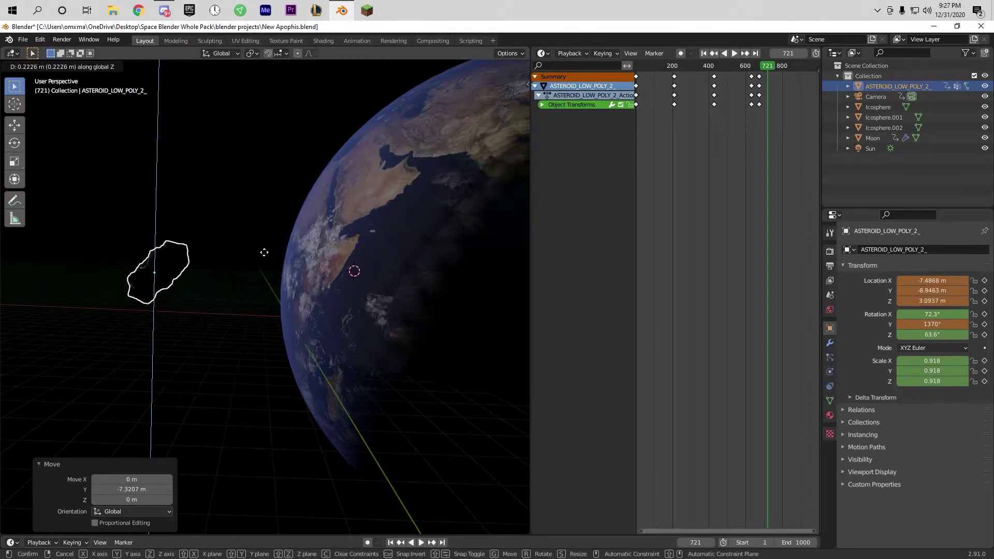
{"action": "left_click", "coordinate": [352, 216]}
{"action": "middle_click_drag", "start_coordinate": [354, 271], "coordinate": [311, 290]}
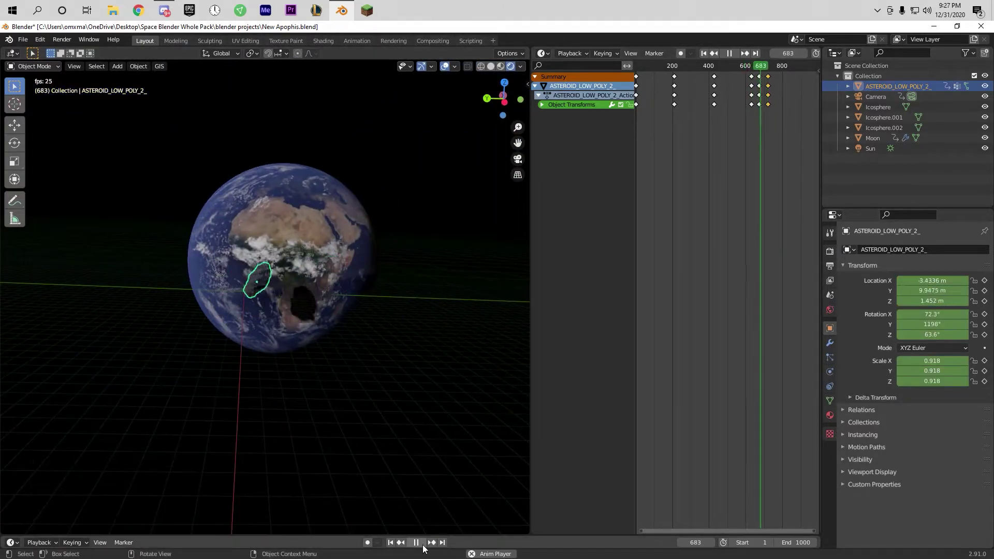
{"action": "left_click_drag", "start_coordinate": [768, 65], "coordinate": [773, 110]}
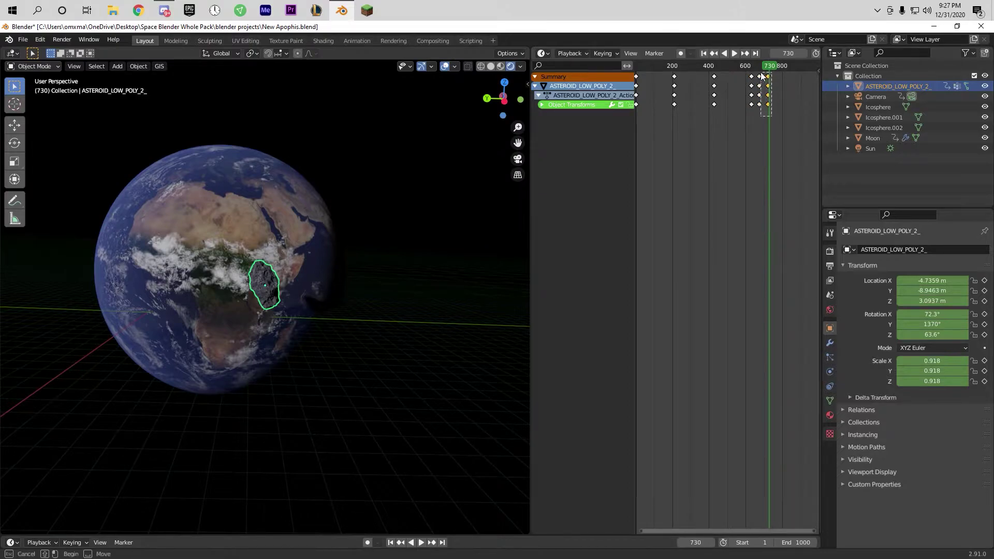
{"action": "left_click_drag", "start_coordinate": [761, 76], "coordinate": [771, 108]}
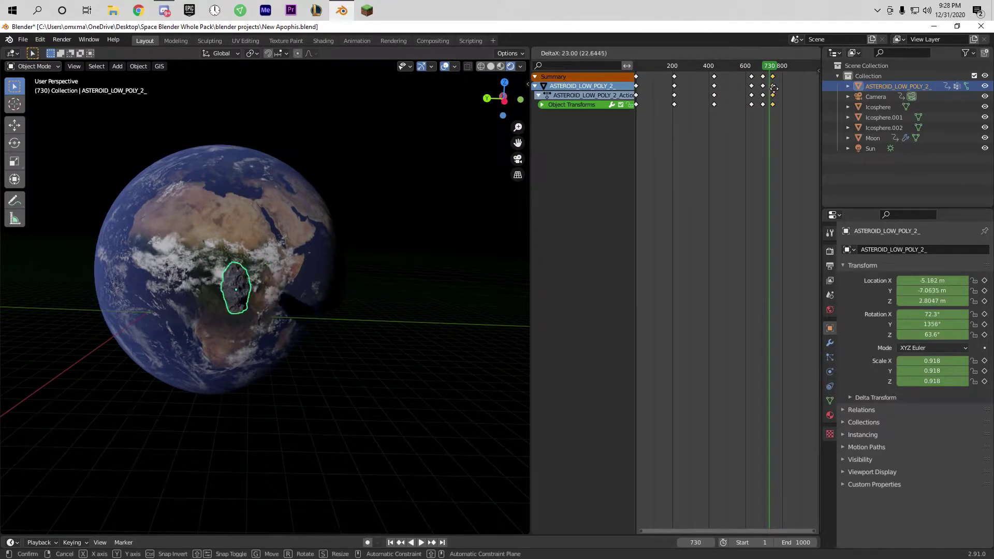
Confirm the selected keyframes shifted 23 frames later and preview in walk navigation
{"action": "left_click", "coordinate": [774, 88]}
{"action": "key", "text": "space"}
{"action": "key", "text": "shift+grave"}
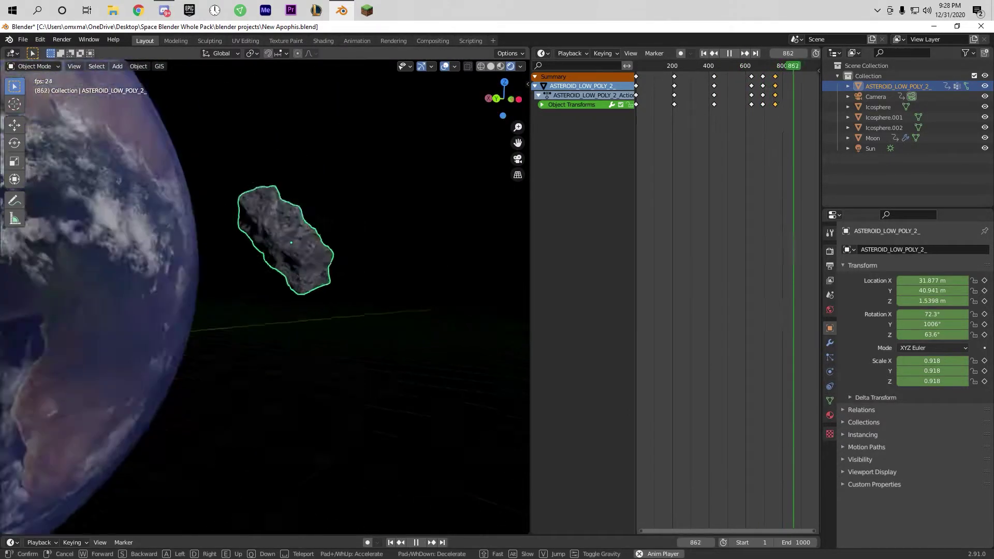
{"action": "key", "text": "Escape"}
At about frame 815, move the asteroid along X and keyframe its Y rotation
{"action": "left_click_drag", "start_coordinate": [774, 65], "coordinate": [785, 66]}
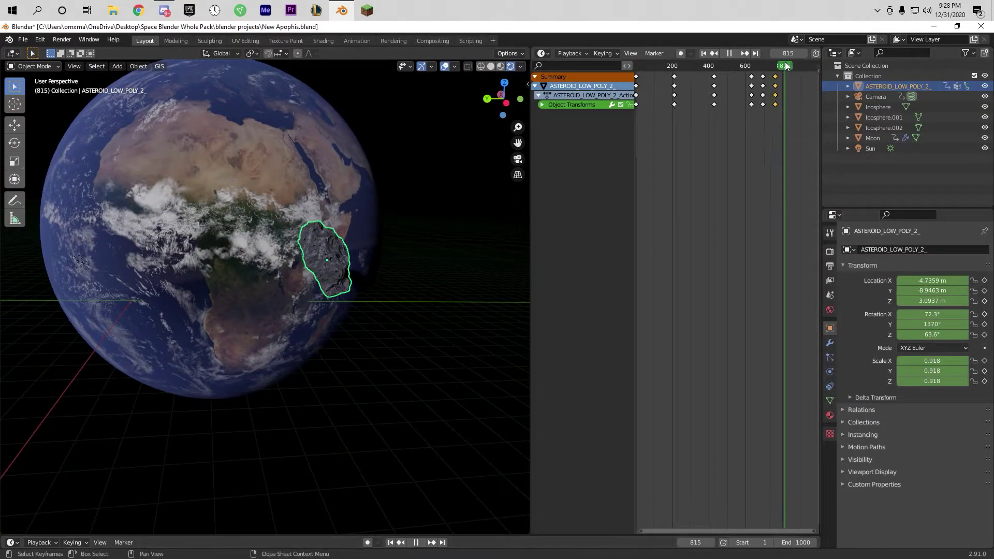
{"action": "key", "text": "space"}
{"action": "middle_click_drag", "start_coordinate": [362, 259], "coordinate": [321, 259]}
{"action": "key", "text": "g"}
{"action": "key", "text": "x"}
{"action": "left_click", "coordinate": [932, 324]}
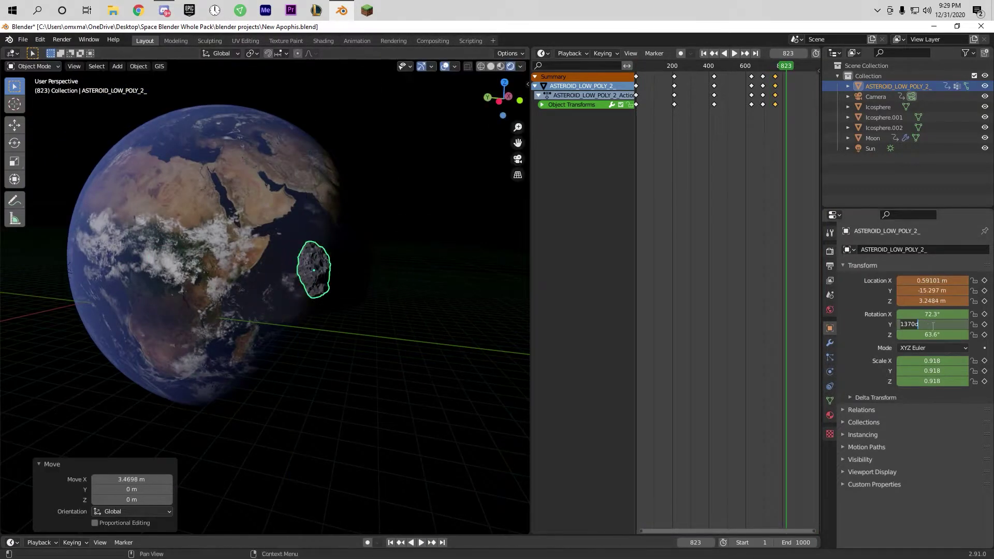
{"action": "left_click", "coordinate": [984, 324]}
Replay from the start in walk navigation, then reselect the asteroid to show its keyframes
{"action": "key", "text": "shift+Left"}
{"action": "key", "text": "space"}
{"action": "key", "text": "shift+grave"}
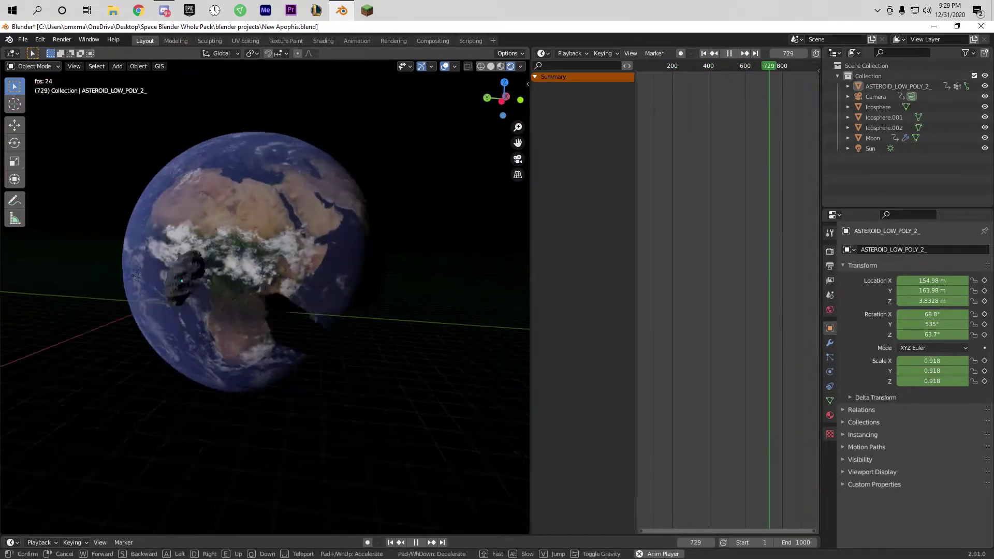
{"action": "left_click", "coordinate": [333, 284]}
{"action": "left_click", "coordinate": [752, 66]}
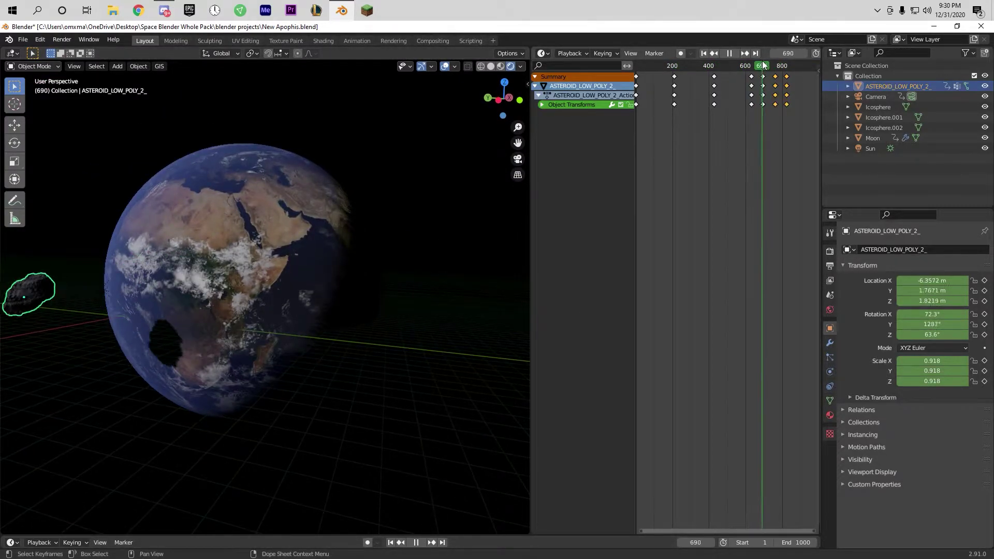
{"action": "key", "text": "space"}
Set the asteroid's Y rotation to 1480° and keyframe it
{"action": "left_click", "coordinate": [955, 324]}
{"action": "type", "text": "13"}
{"action": "type", "text": "i"}
{"action": "key", "text": "space"}
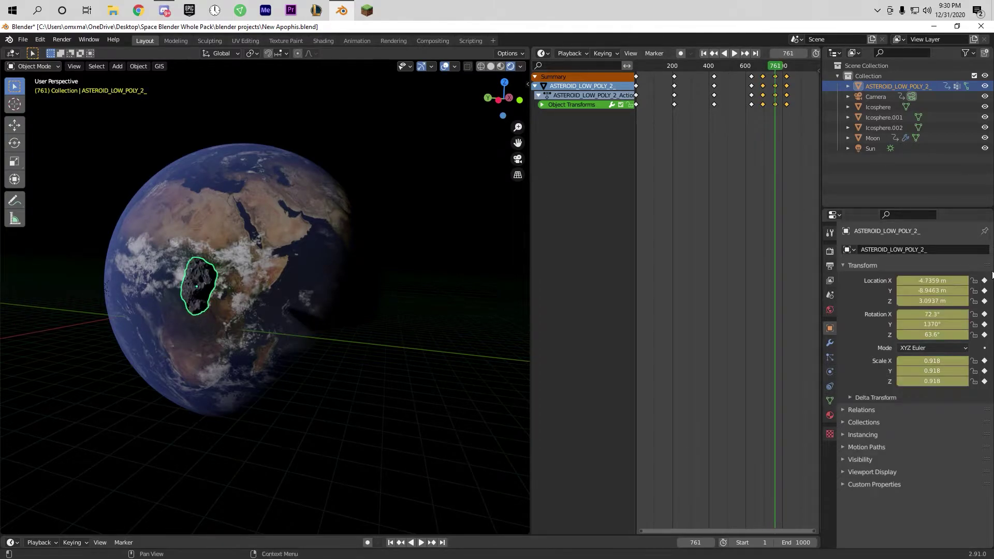
{"action": "type", "text": "80"}
{"action": "key", "text": "Return"}
{"action": "left_click", "coordinate": [985, 324]}
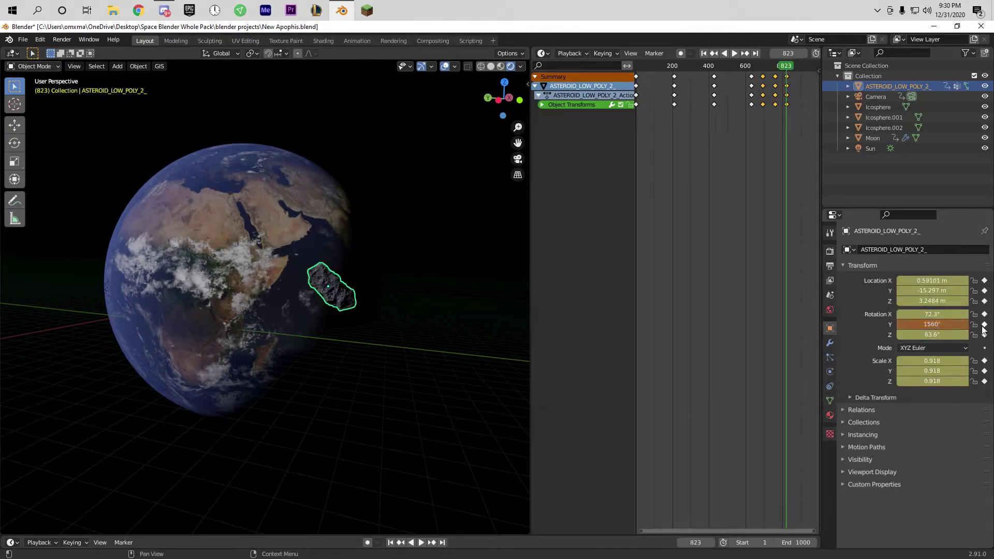
Shift the keyframes later, then reposition the asteroid at frame 817
{"action": "left_click", "coordinate": [760, 66]}
{"action": "left_click", "coordinate": [789, 79]}
{"action": "key", "text": "space"}
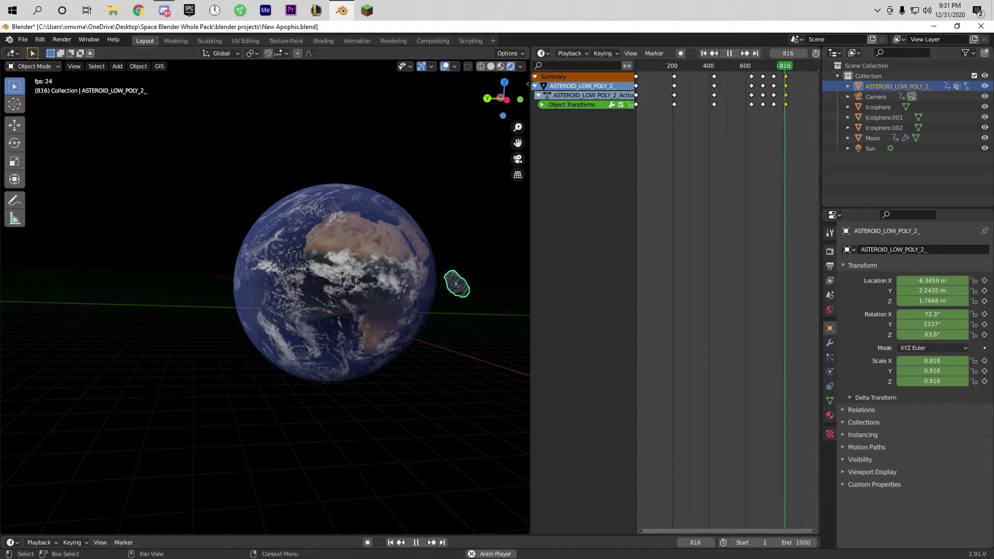
{"action": "left_click", "coordinate": [784, 65]}
{"action": "key", "text": "space"}
{"action": "key", "text": "g"}
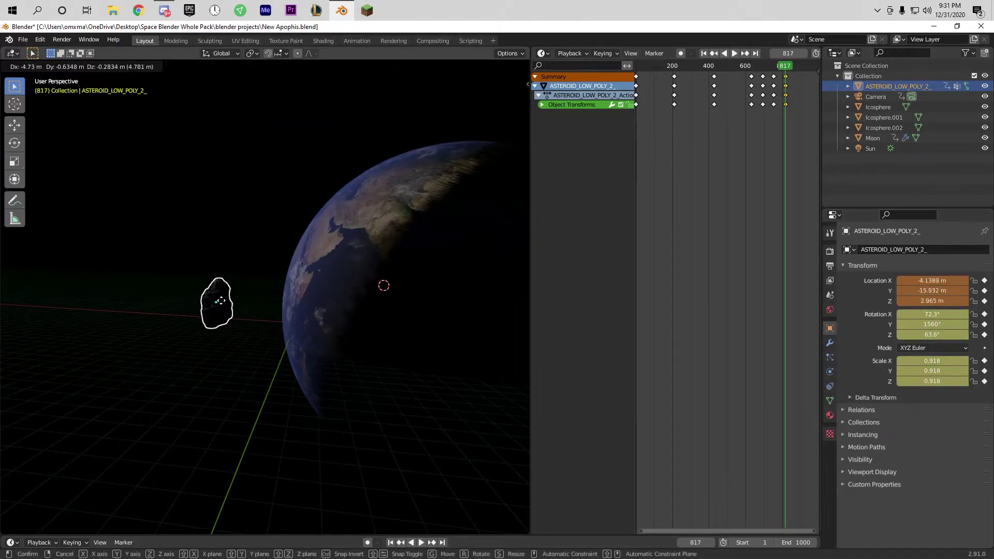
{"action": "left_click", "coordinate": [476, 420]}
Replay from an earlier frame and grab the asteroid to move it away from Earth
{"action": "left_click", "coordinate": [704, 66]}
{"action": "key", "text": "space"}
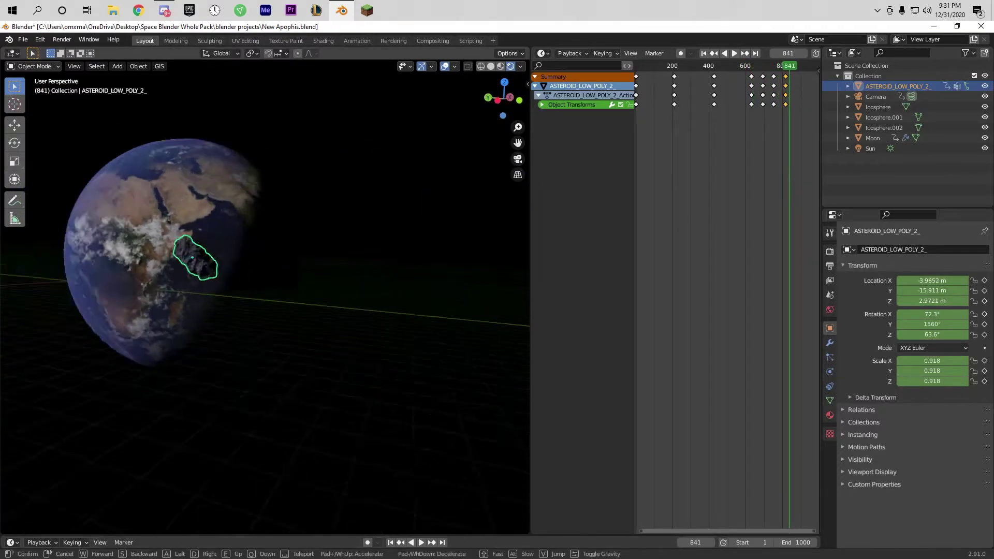
{"action": "key", "text": "g"}
{"action": "left_click", "coordinate": [517, 269]}
{"action": "scroll", "coordinate": [800, 67], "scroll_direction": "down", "scroll_amount": 2}
Place the asteroid far from Earth at frame 998 and preview from the beginning in walk navigation
{"action": "key", "text": "space"}
{"action": "key", "text": "g"}
{"action": "left_click", "coordinate": [497, 300]}
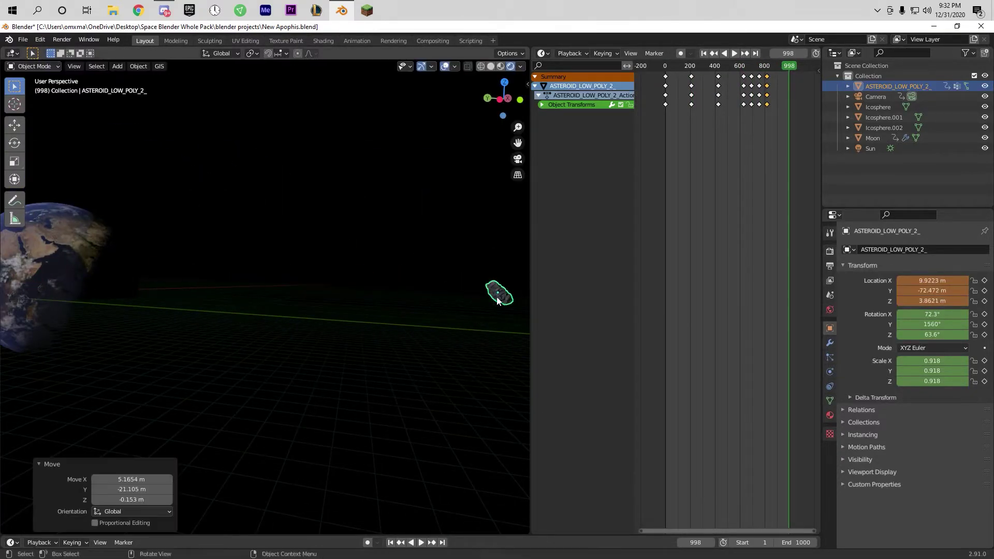
{"action": "left_click", "coordinate": [421, 542]}
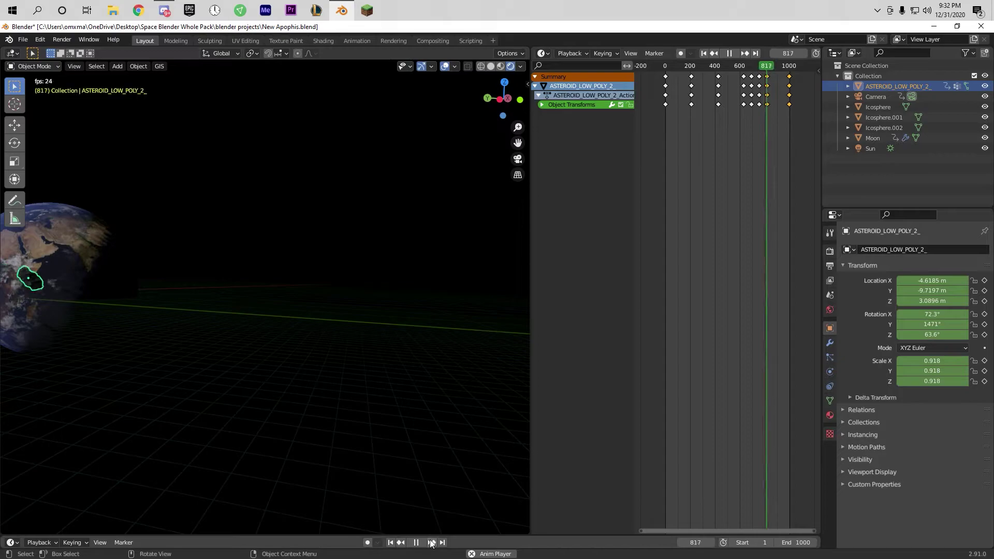
{"action": "key", "text": "shift+grave"}
{"action": "key", "text": "space"}
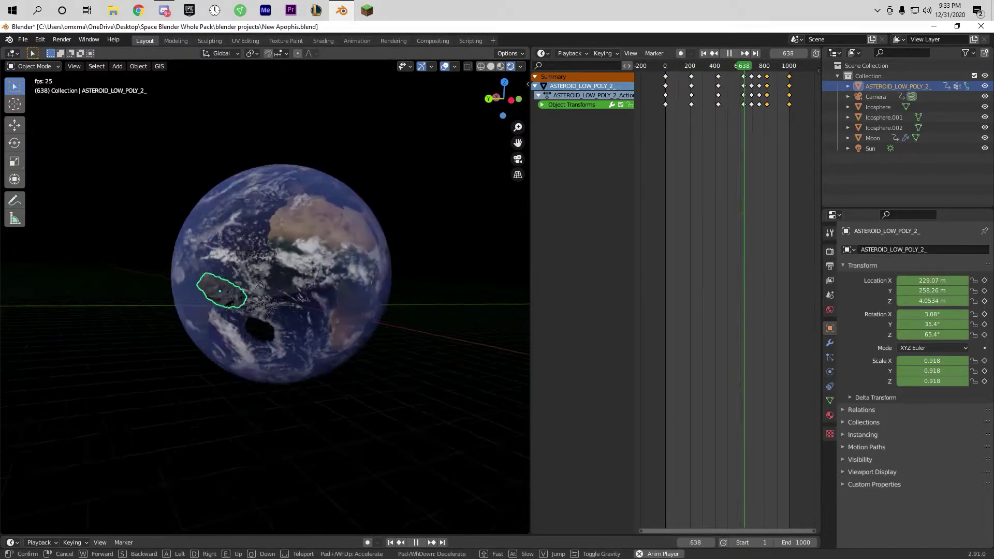
{"action": "key", "text": "Return"}
{"action": "key", "text": "space"}
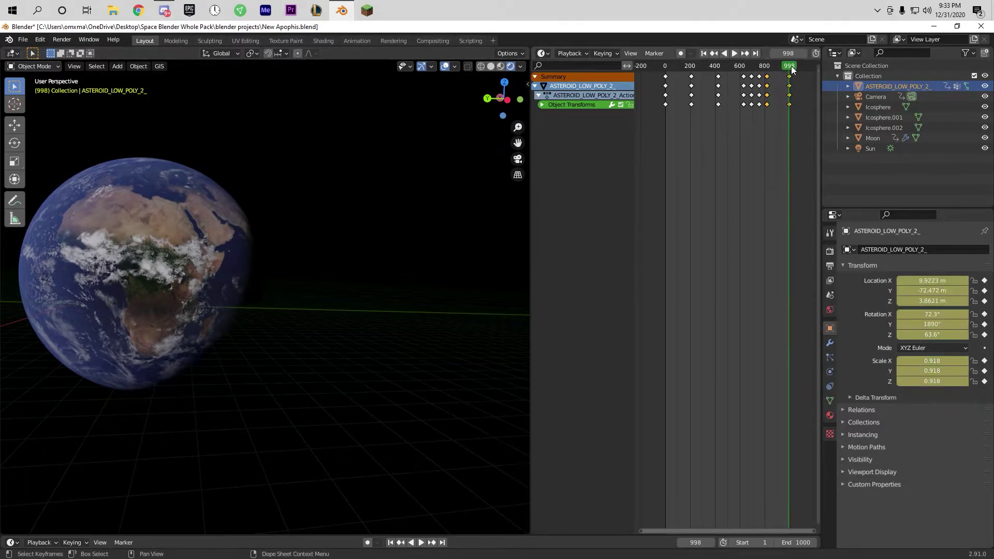
Slide the selected keyframes earlier on the timeline, redoing it after an undo, and preview
{"action": "key", "text": "g"}
{"action": "left_click", "coordinate": [794, 79]}
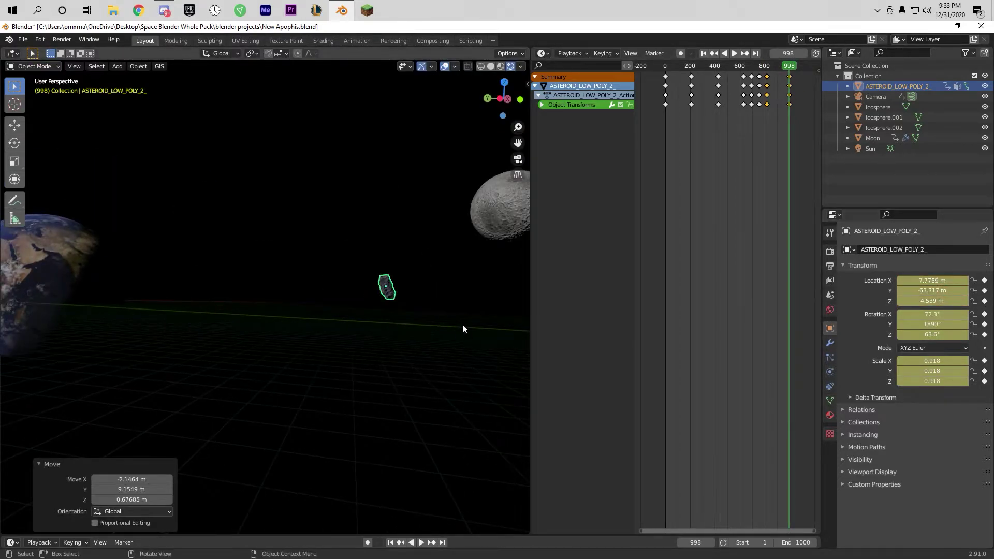
{"action": "key", "text": "ctrl+z"}
{"action": "scroll", "coordinate": [725, 207], "scroll_direction": "up", "scroll_amount": 3}
{"action": "key", "text": "g"}
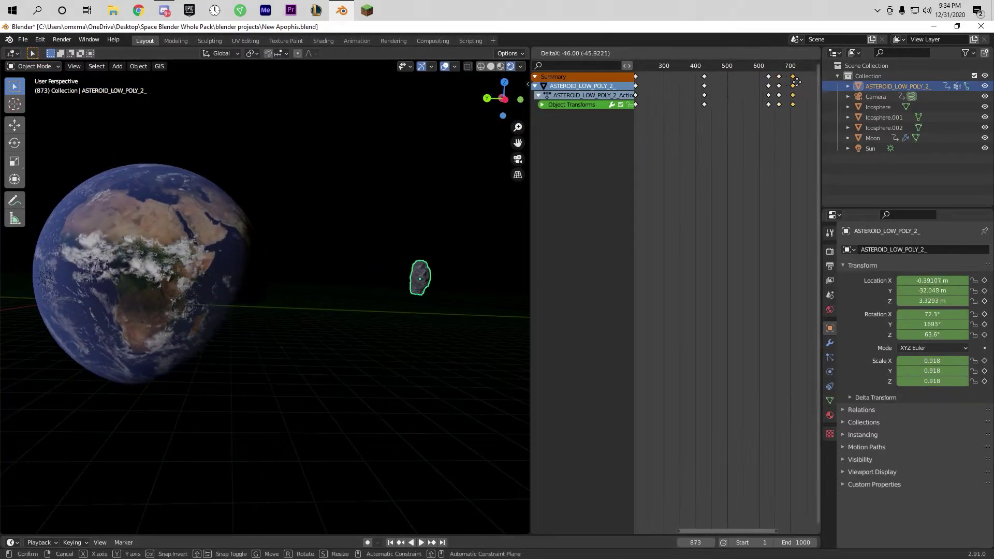
{"action": "left_click", "coordinate": [795, 82]}
{"action": "key", "text": "space"}
{"action": "key", "text": "shift+grave"}
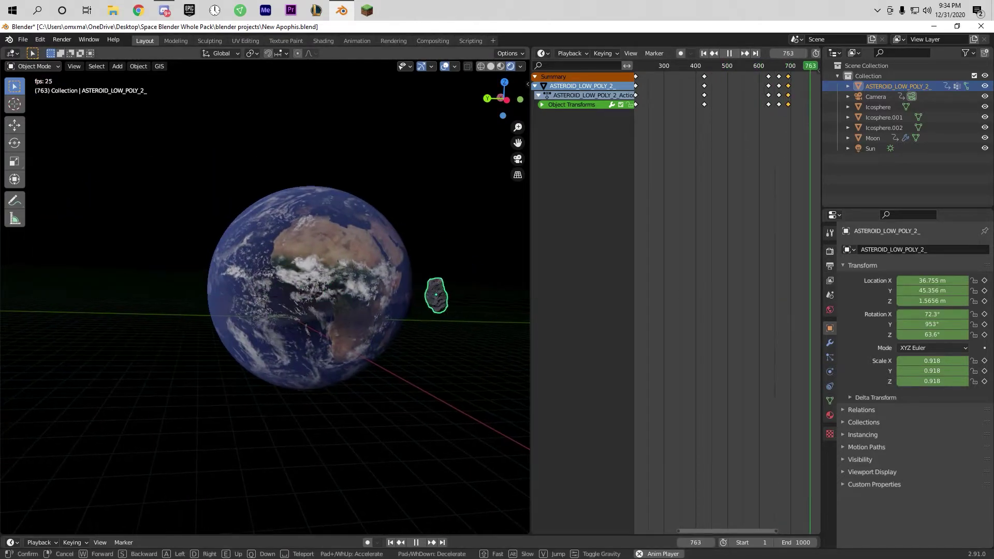
{"action": "key", "text": "Escape"}
{"action": "key", "text": "Escape"}
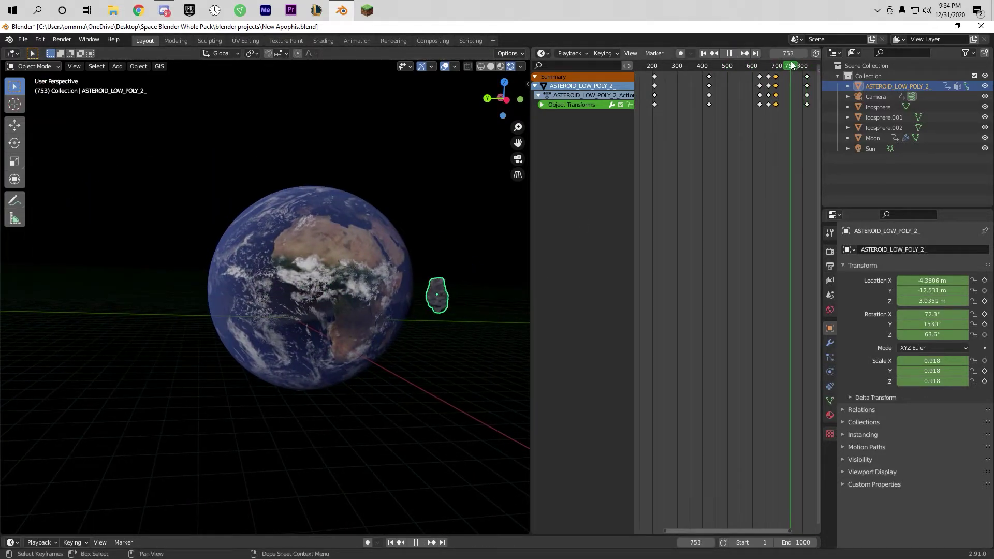
Scrub back through the asteroid's flight and replay the full frame range
{"action": "left_click_drag", "start_coordinate": [790, 62], "coordinate": [756, 67]}
{"action": "left_click", "coordinate": [416, 543]}
{"action": "key", "text": "x"}
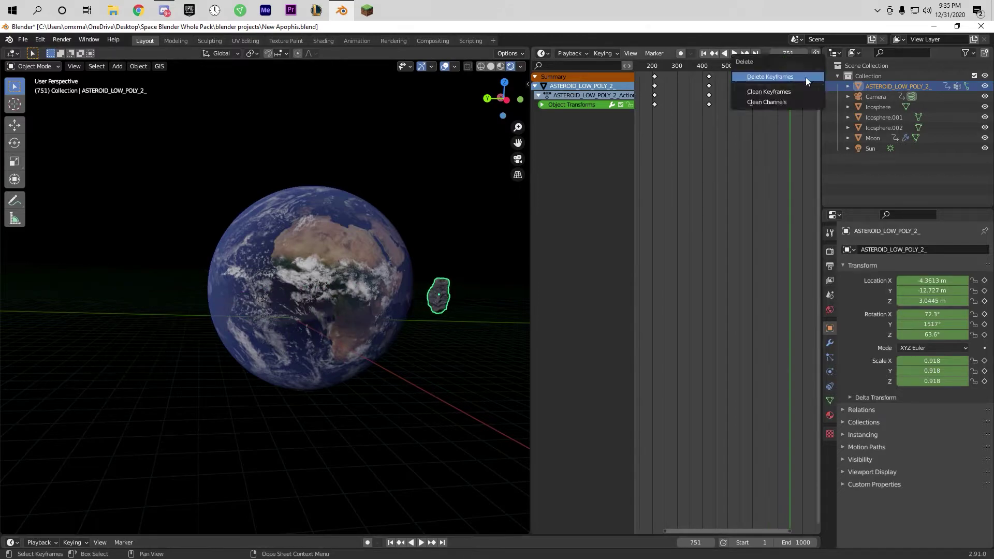
{"action": "key", "text": "space"}
{"action": "key", "text": "Home"}
{"action": "left_click", "coordinate": [774, 65]}
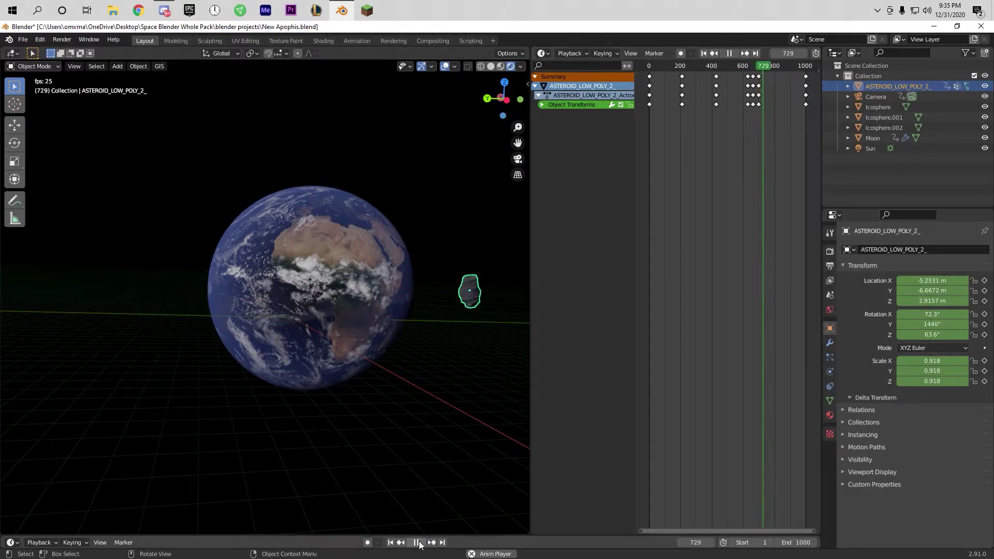
{"action": "key", "text": "shift+grave"}
{"action": "key", "text": "Return"}
Select the final keyframe column and slide it back to about frame 880
{"action": "left_click_drag", "start_coordinate": [806, 76], "coordinate": [804, 80]}
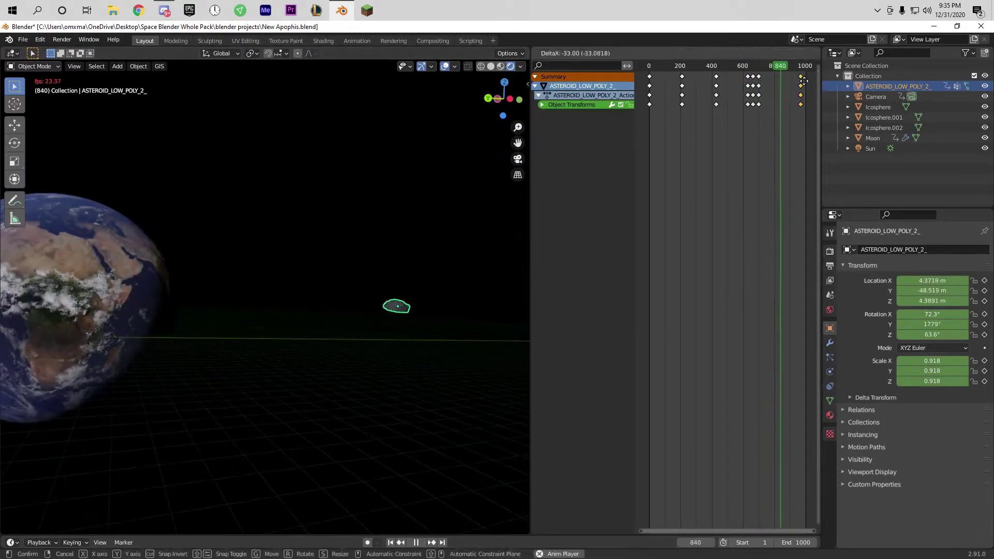
{"action": "left_click", "coordinate": [698, 67]}
{"action": "key", "text": "space"}
{"action": "key", "text": "shift+grave"}
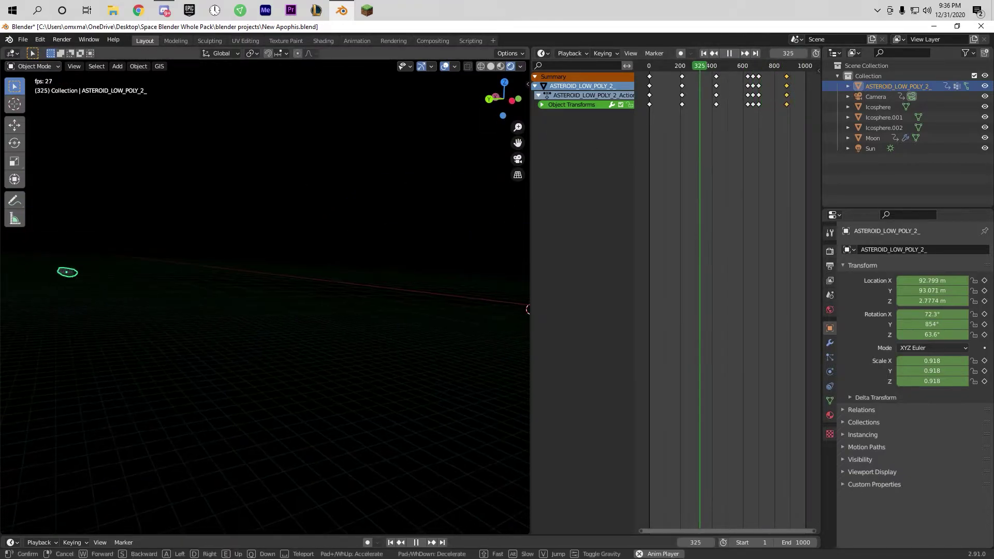
{"action": "key", "text": "Return"}
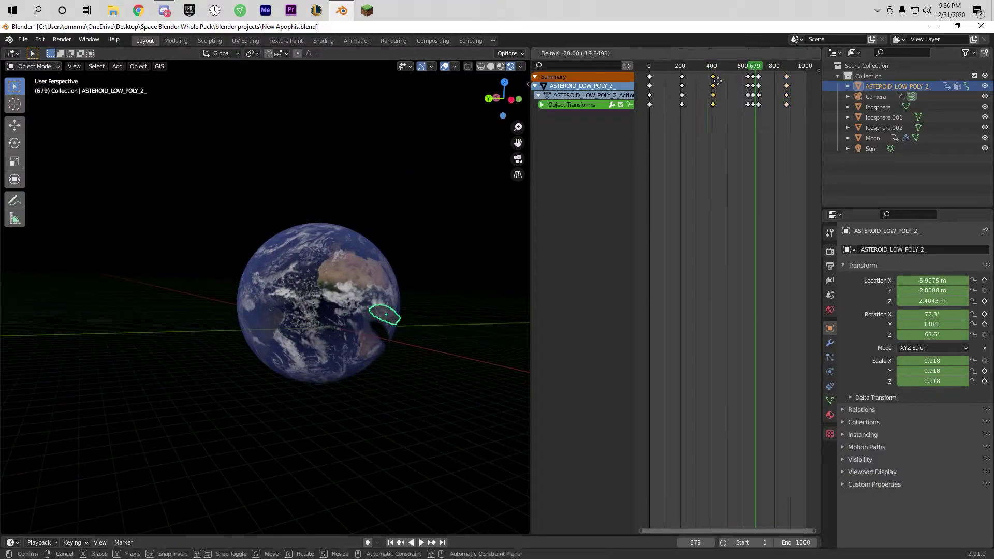
{"action": "left_click", "coordinate": [717, 81]}
Replay from frame 223, checking the keys near frames 407 and 636 in walk navigation
{"action": "left_click", "coordinate": [679, 67]}
{"action": "left_click", "coordinate": [679, 67]}
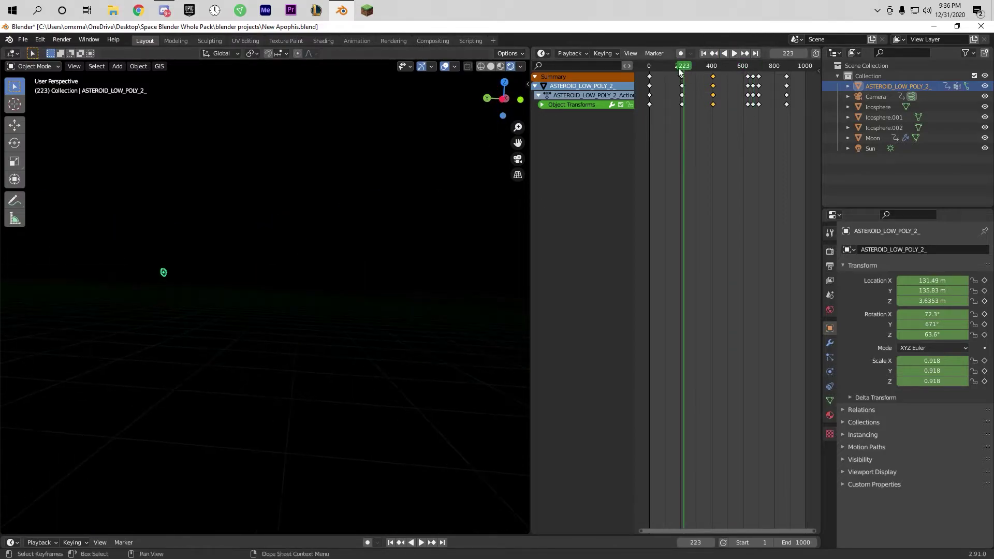
{"action": "key", "text": "space"}
{"action": "key", "text": "shift+grave"}
{"action": "key", "text": "Return"}
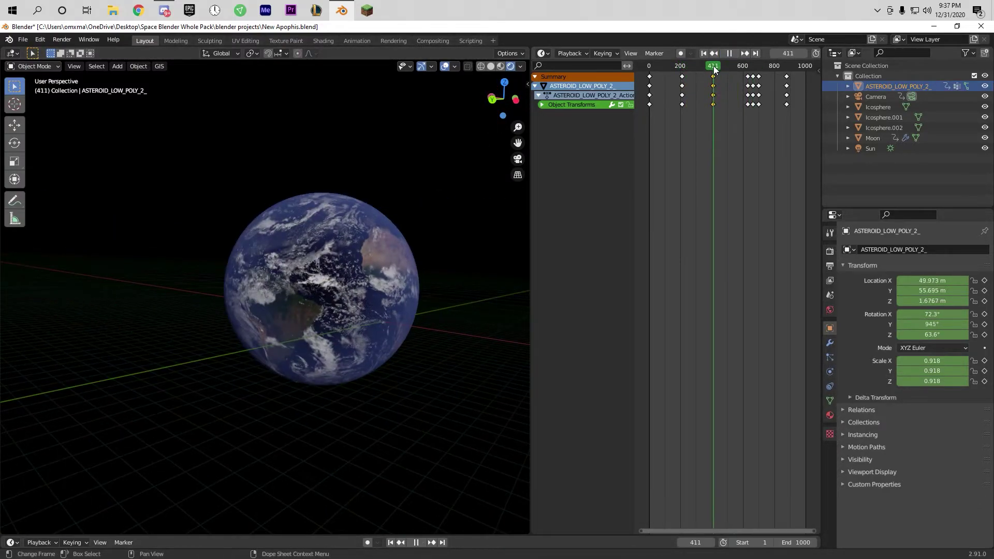
{"action": "key", "text": "space"}
{"action": "key", "text": "Down"}
{"action": "key", "text": "space"}
{"action": "left_click", "coordinate": [750, 68]}
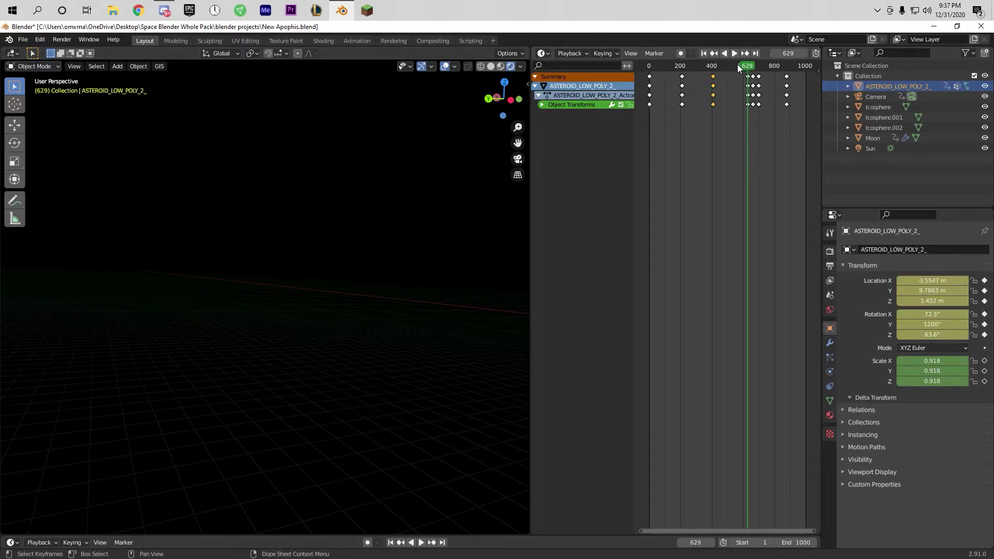
{"action": "key", "text": "space"}
{"action": "key", "text": "shift+grave"}
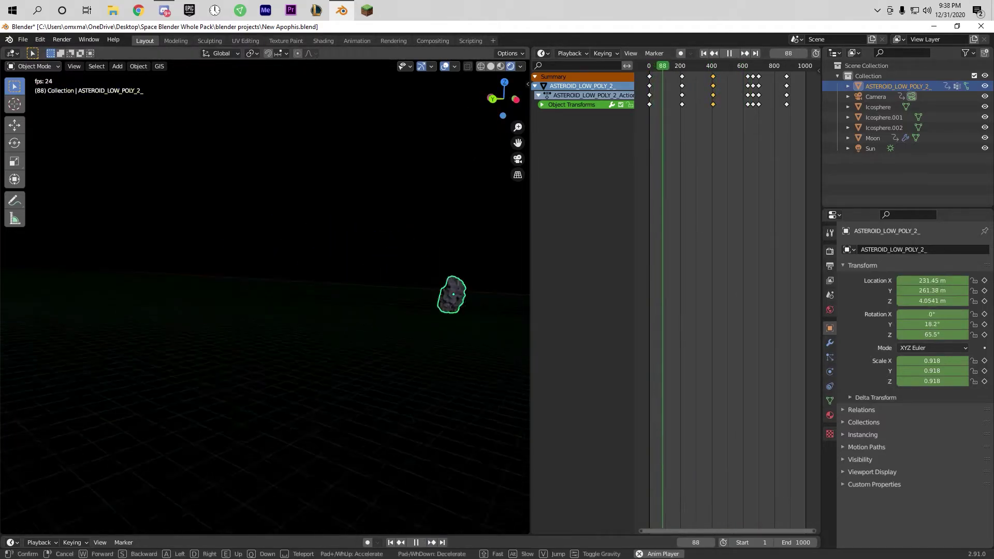
Re-enter the asteroid's Y rotation and replay its approach to Earth up to frame 407
{"action": "key", "text": "Escape"}
{"action": "key", "text": "space"}
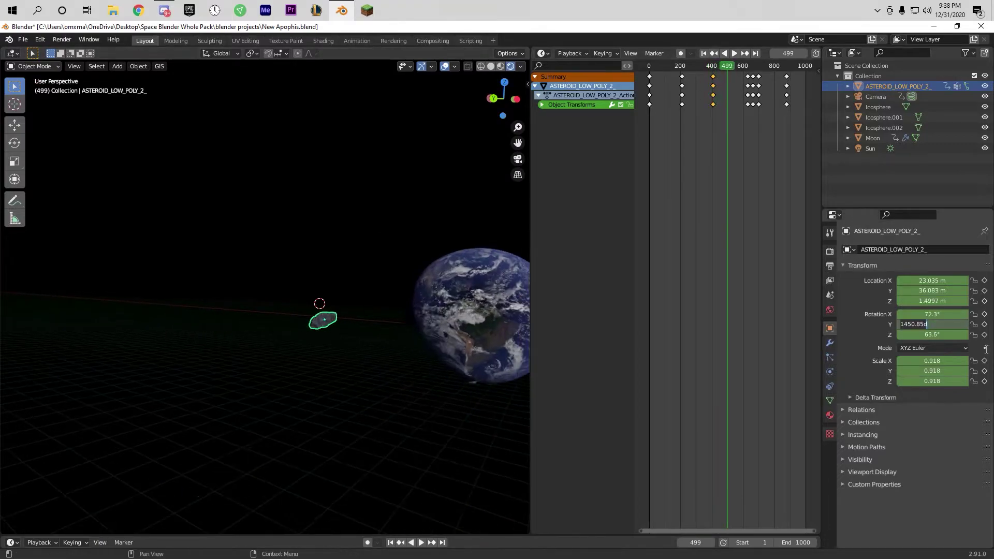
{"action": "key", "text": "space"}
{"action": "double_click", "coordinate": [931, 324]}
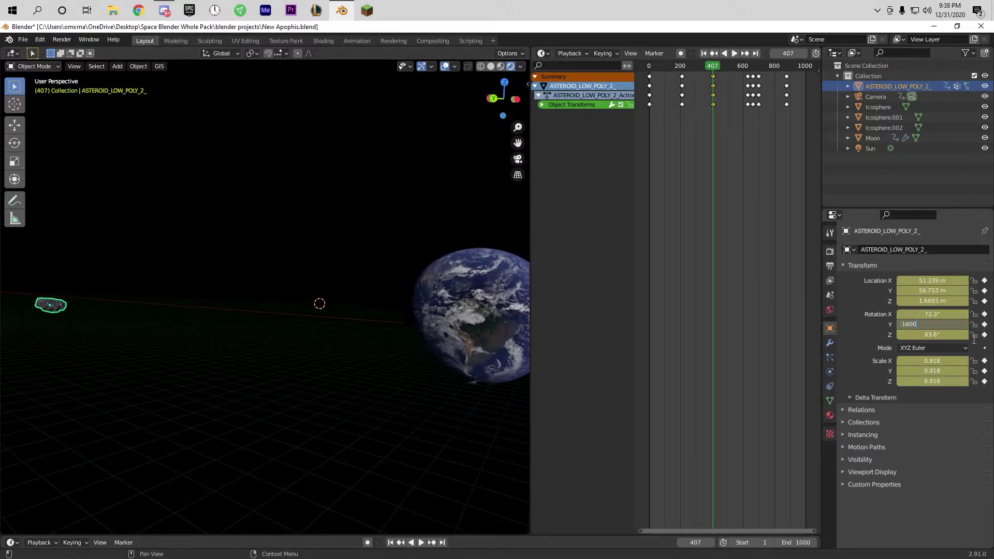
{"action": "key", "text": "Return"}
{"action": "key", "text": "Left"}
{"action": "key", "text": "Left"}
{"action": "key", "text": "Left"}
{"action": "left_click", "coordinate": [735, 55]}
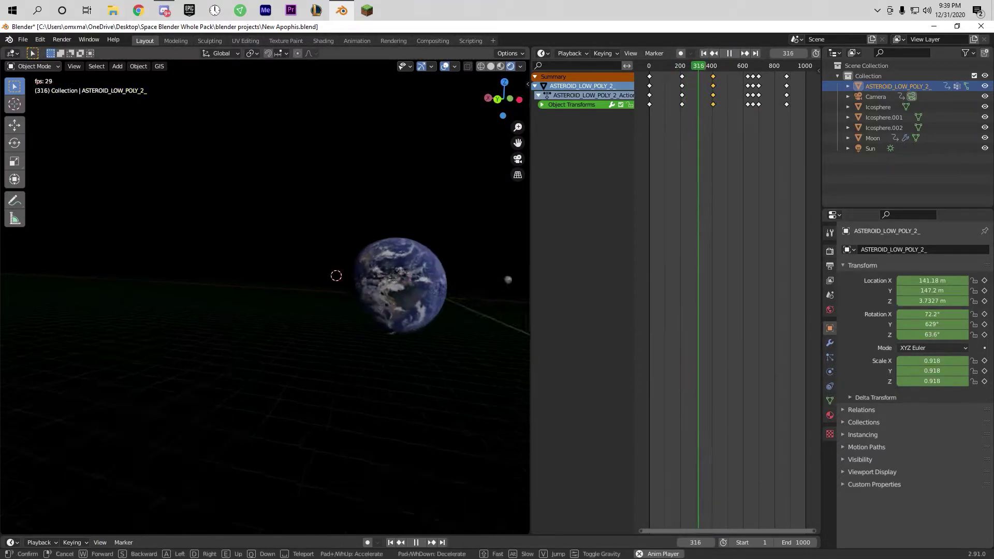
{"action": "key", "text": "space"}
Return to the start, fly around, scrub to frame 210, and jump to the keyframe at 408
{"action": "key", "text": "shift+Left"}
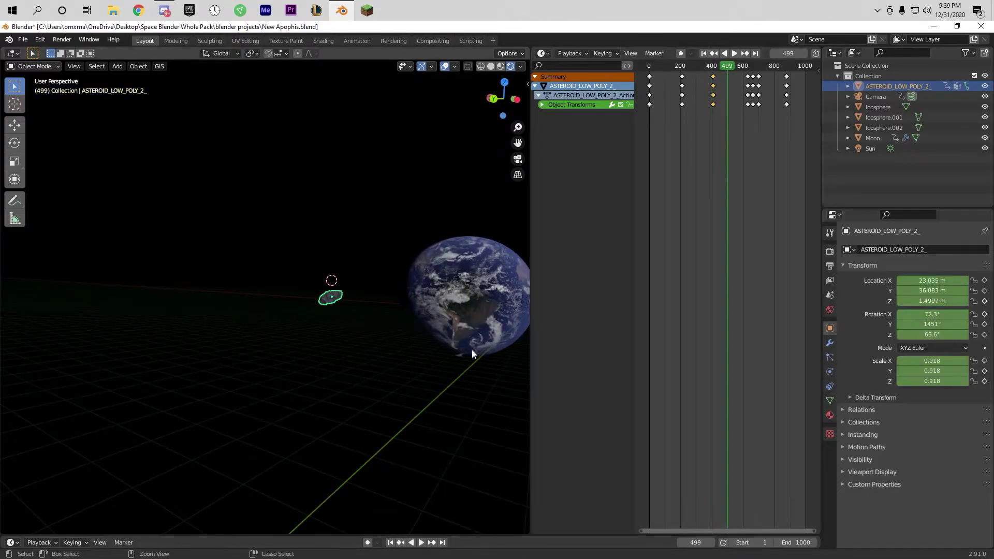
{"action": "key", "text": "shift+grave"}
{"action": "key", "text": "Escape"}
{"action": "left_click", "coordinate": [681, 63]}
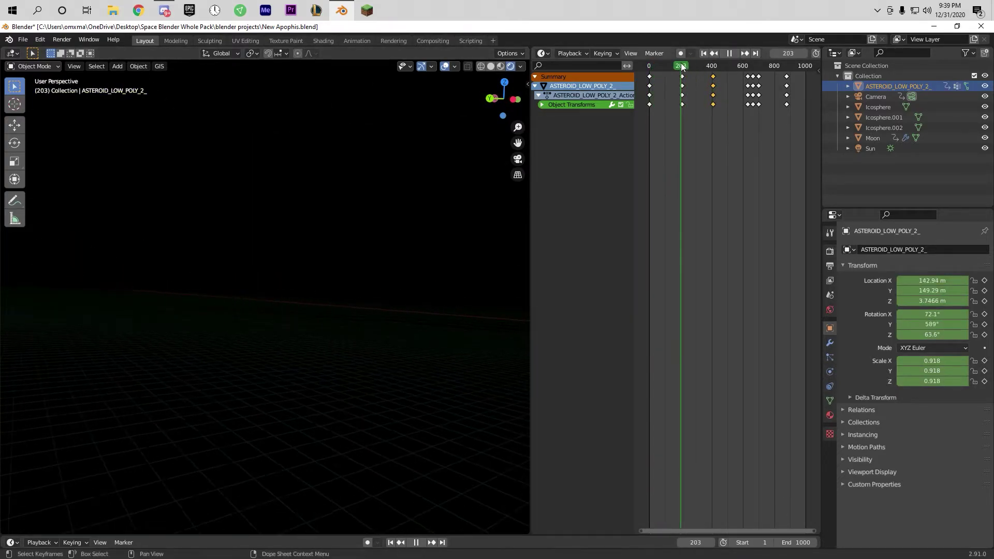
{"action": "left_click_drag", "start_coordinate": [647, 67], "coordinate": [682, 63]}
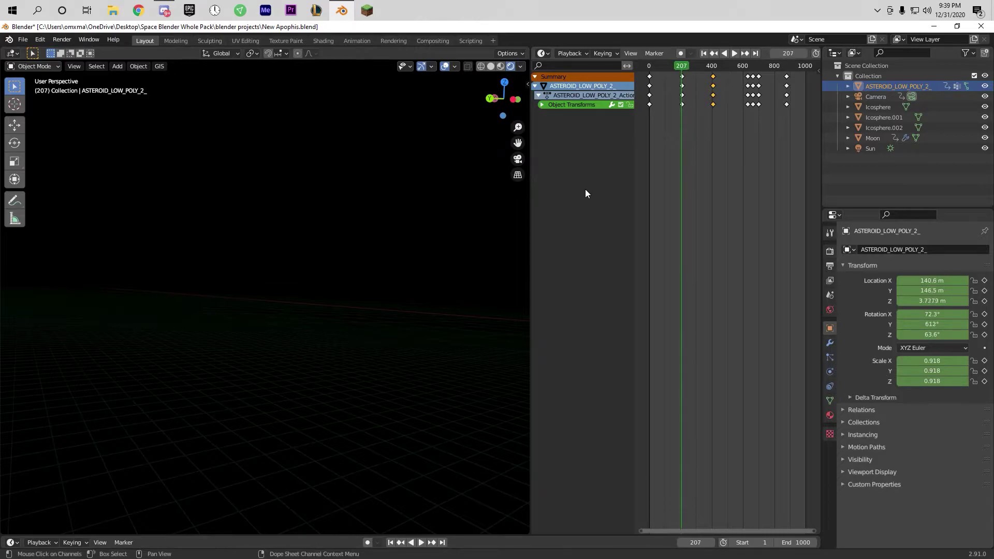
{"action": "key", "text": "space"}
{"action": "key", "text": "Up"}
Set the frame-407 keyframe's Y rotation to 1100° and replay from the start
{"action": "double_click", "coordinate": [918, 324]}
{"action": "type", "text": "1100"}
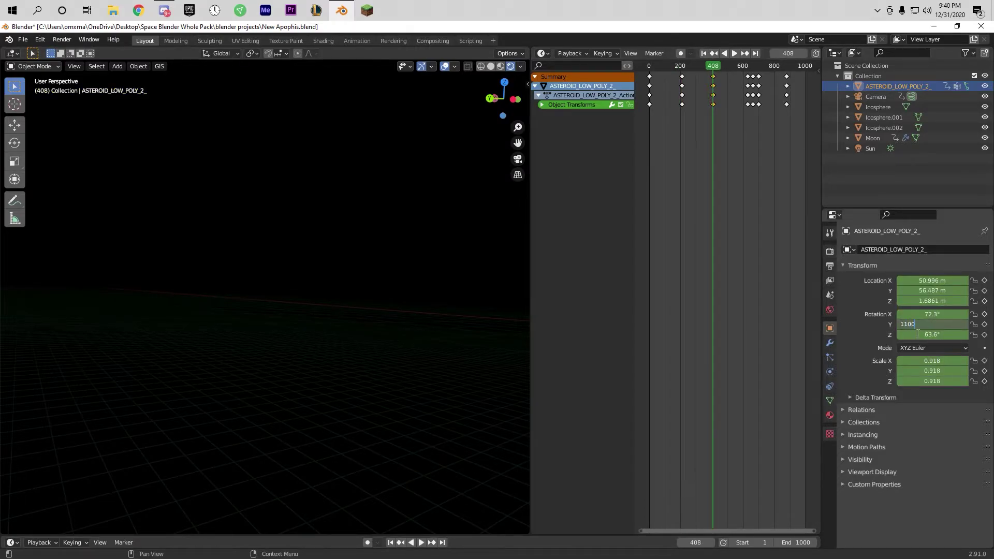
{"action": "key", "text": "Left"}
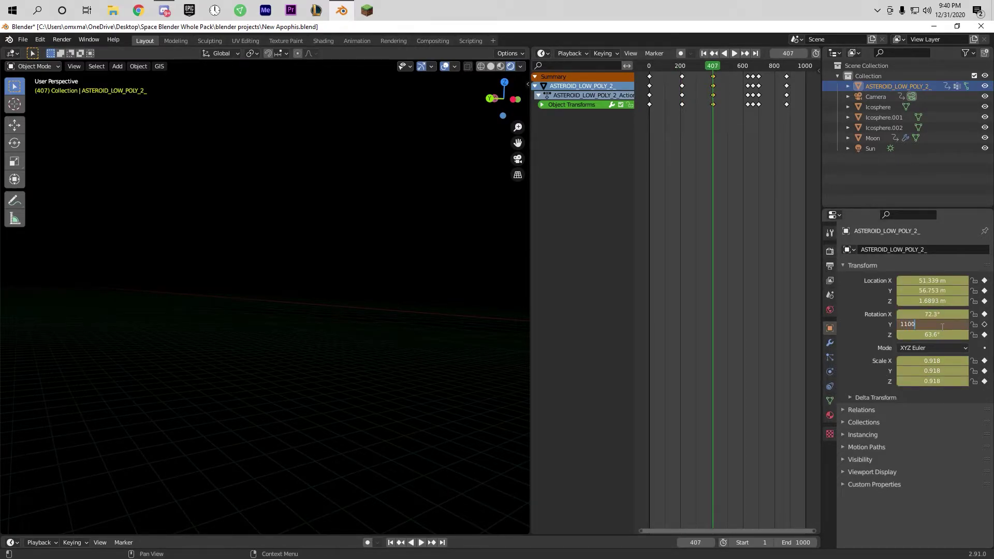
{"action": "key", "text": "Escape"}
{"action": "key", "text": "shift+Left"}
{"action": "key", "text": "space"}
{"action": "key", "text": "shift+grave"}
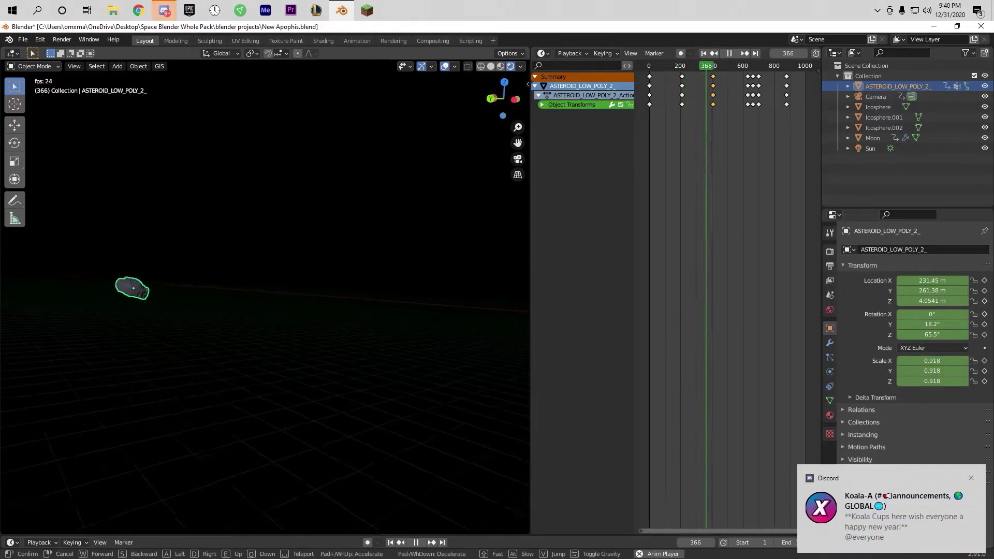
Frame the asteroid over Earth and set its Rotation Y to 1650 at frame 663
{"action": "key", "text": "Return"}
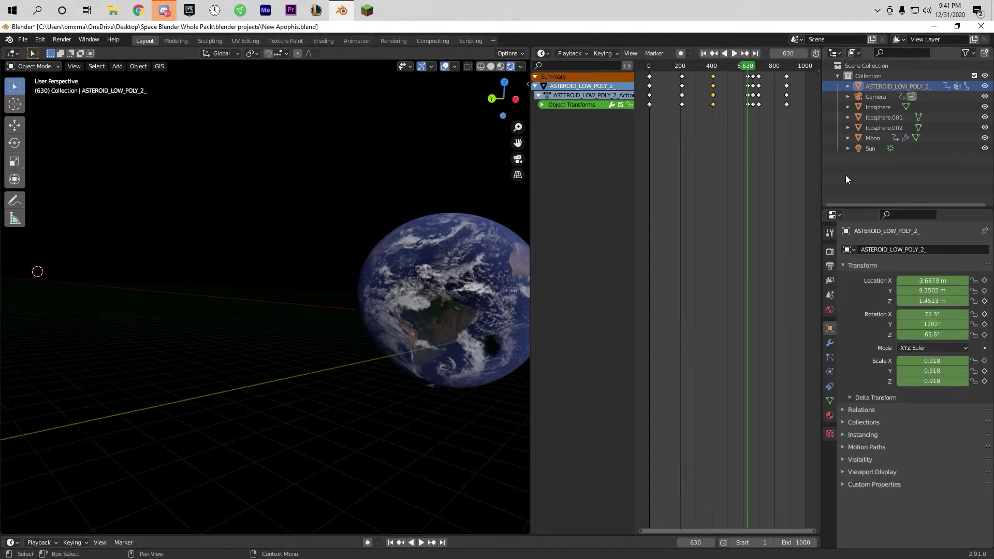
{"action": "key", "text": "shift+grave"}
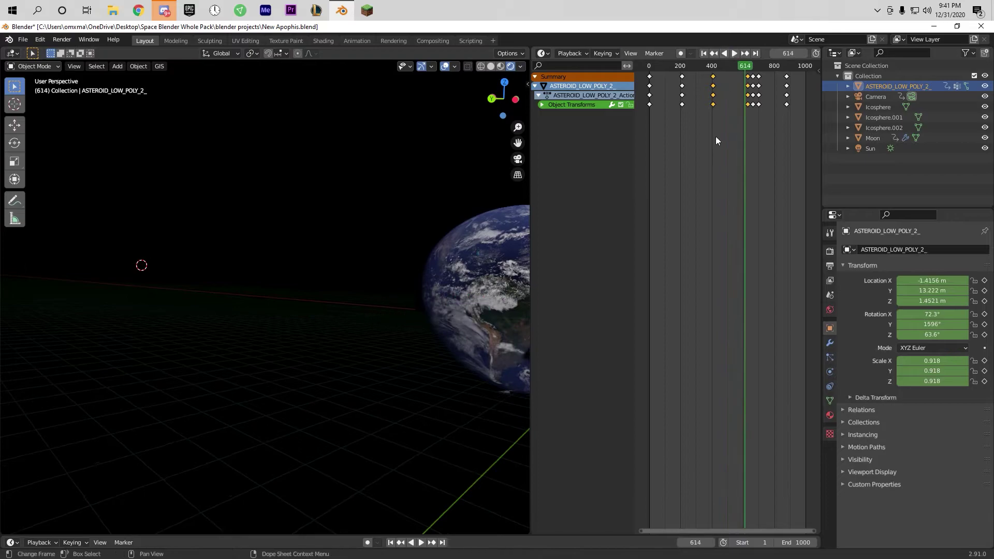
{"action": "key", "text": "Return"}
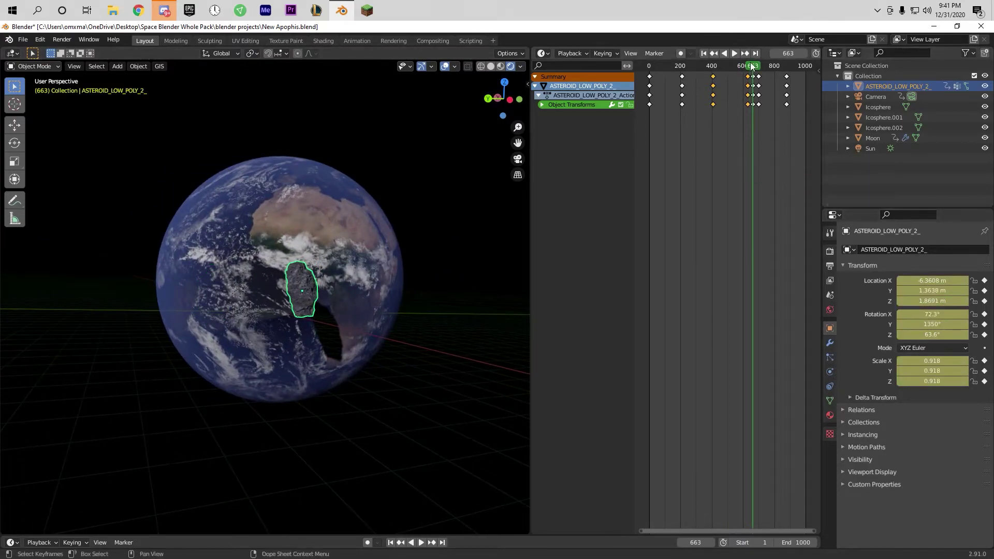
{"action": "double_click", "coordinate": [931, 323]}
{"action": "key", "text": "space"}
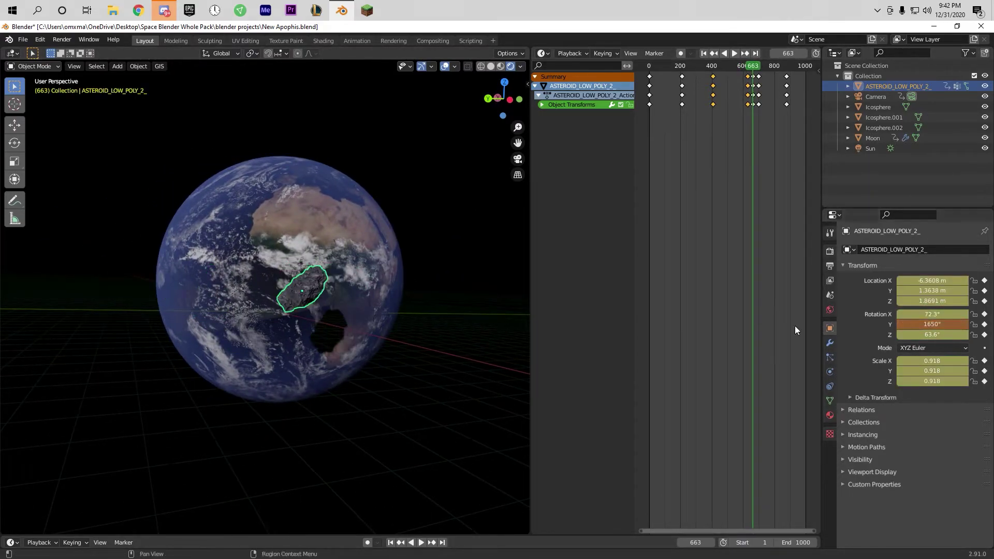
Delete the asteroid's keyframe columns after about frame 630
{"action": "left_click", "coordinate": [742, 64]}
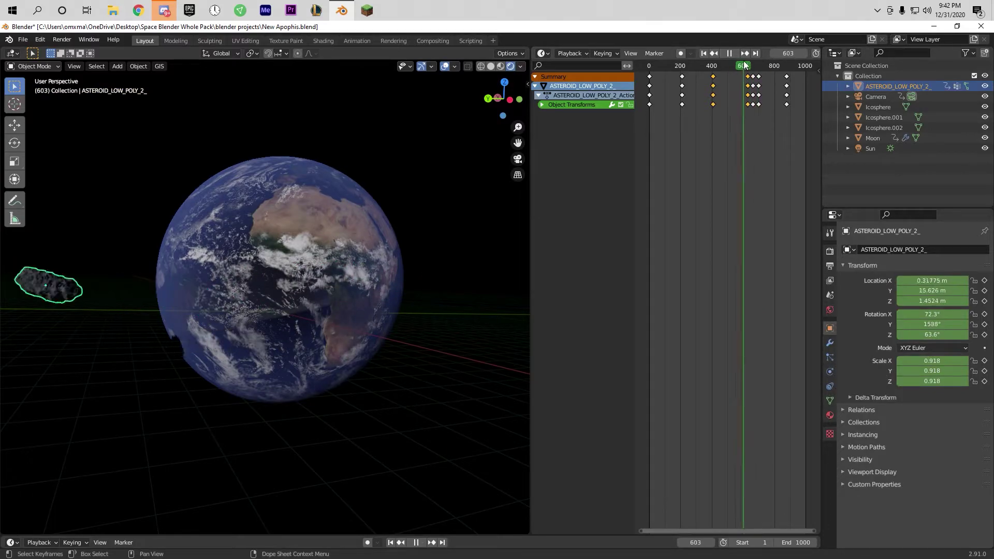
{"action": "key", "text": "Escape"}
{"action": "key", "text": "x"}
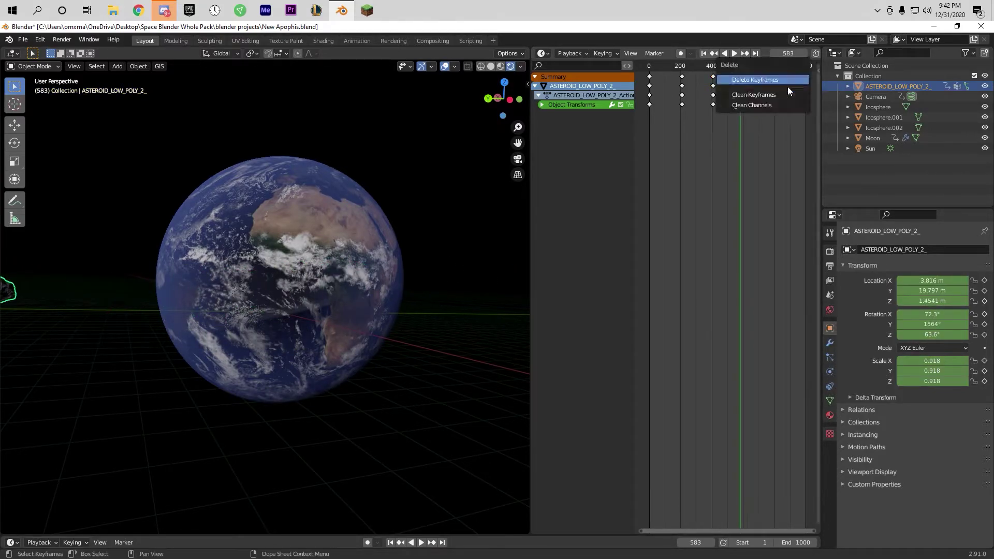
{"action": "left_click_drag", "start_coordinate": [721, 70], "coordinate": [678, 71]}
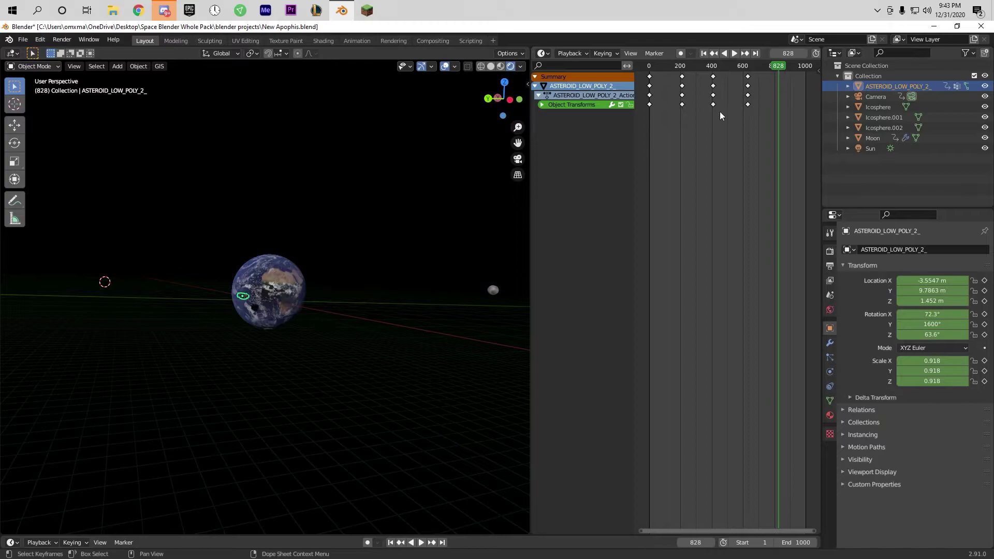
Drag the asteroid into position next to the Moon
{"action": "left_click_drag", "start_coordinate": [243, 295], "coordinate": [410, 288]}
{"action": "middle_click_drag", "start_coordinate": [411, 288], "coordinate": [182, 272]}
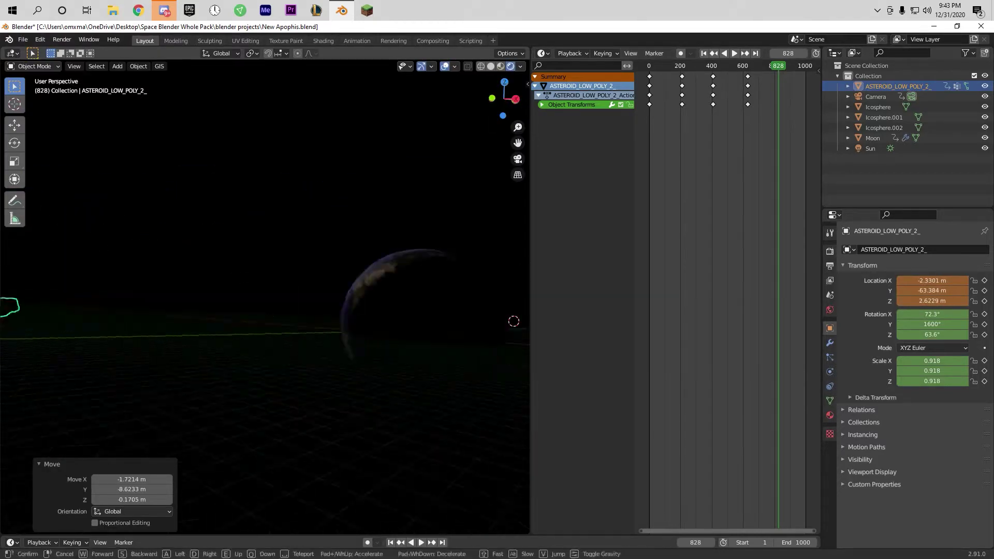
{"action": "key", "text": "Escape"}
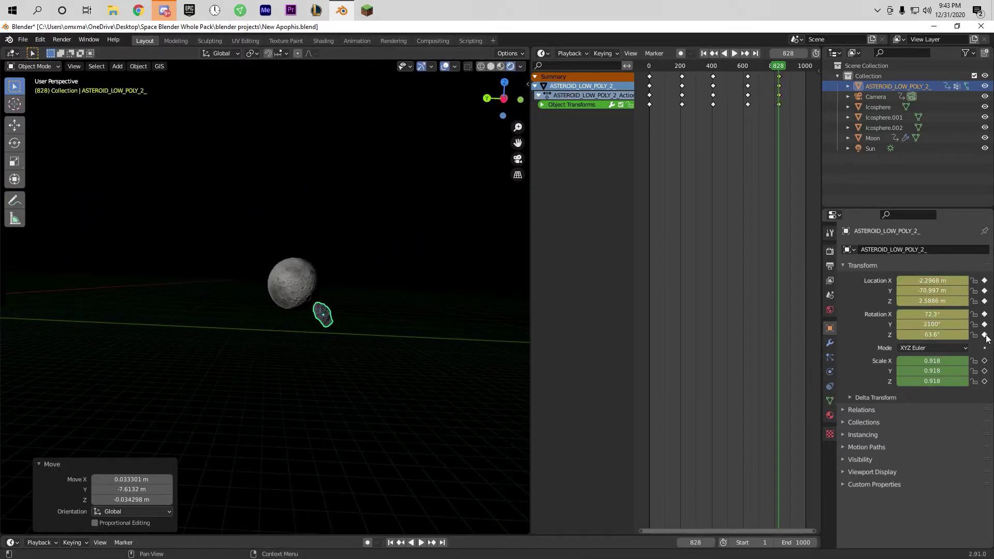
Play the animation in walk view, stop at frame 770 and scrub back near the start
{"action": "key", "text": "shift+grave"}
{"action": "key", "text": "space"}
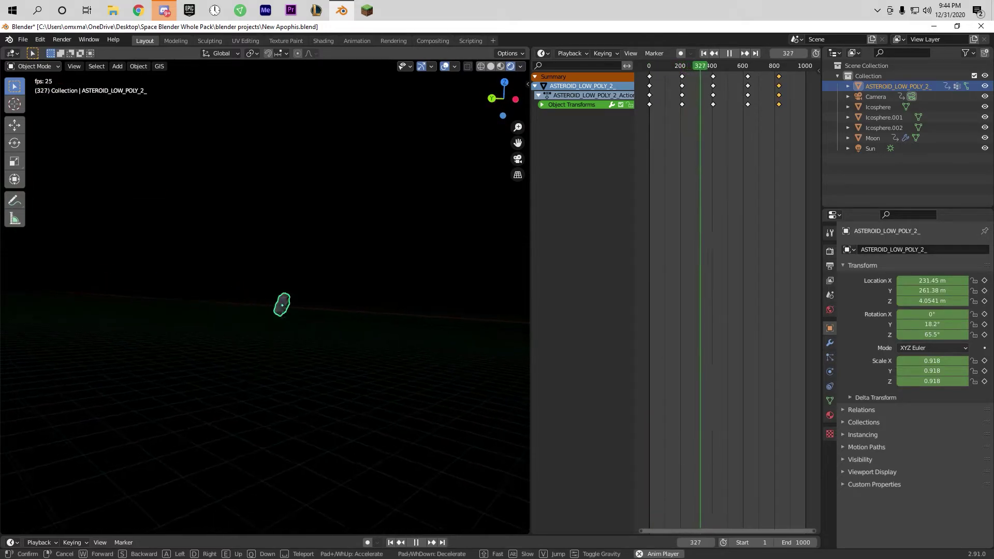
{"action": "key", "text": "Return"}
{"action": "key", "text": "space"}
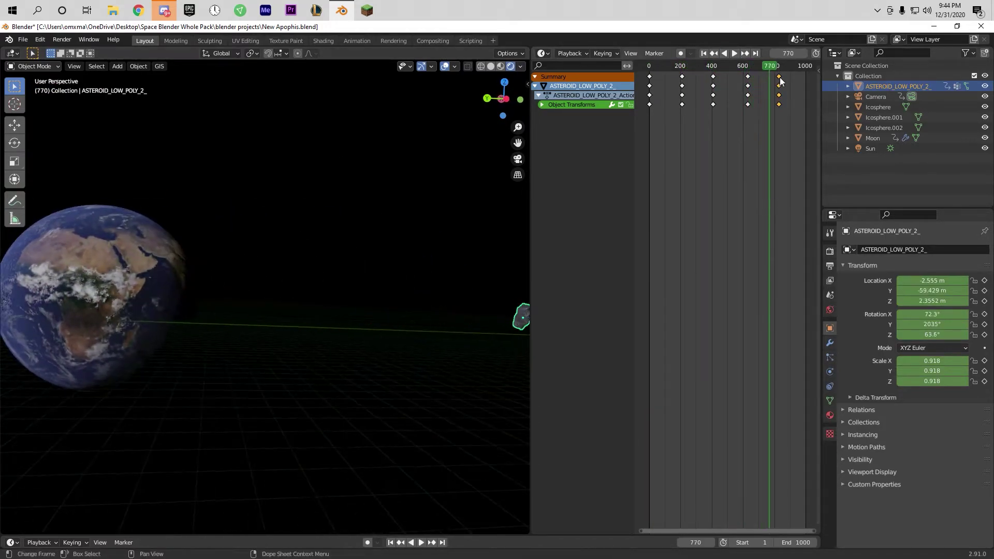
{"action": "left_click_drag", "start_coordinate": [678, 67], "coordinate": [656, 67]}
{"action": "key", "text": "shift+grave"}
{"action": "key", "text": "space"}
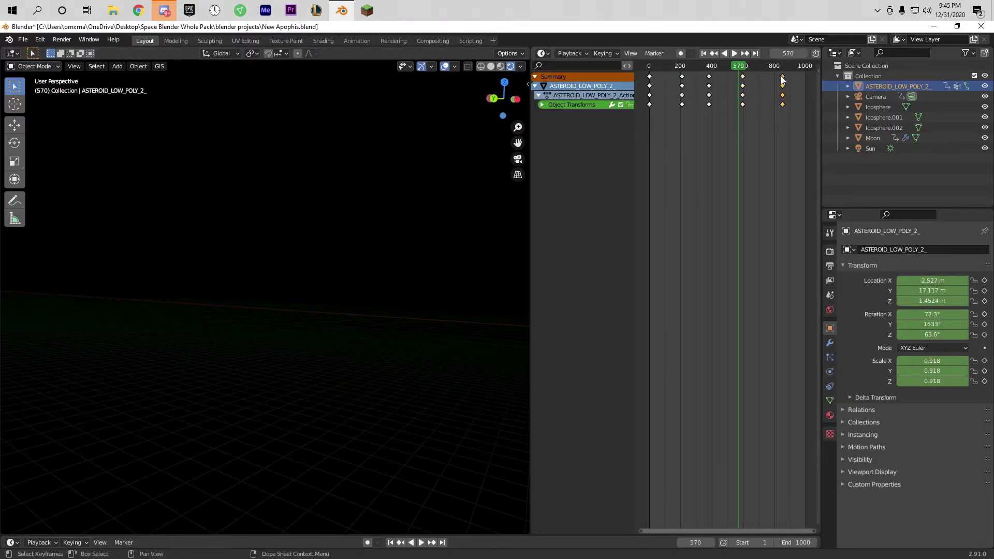
Rewind to the start and replay the asteroid's flight while walking through the scene
{"action": "key", "text": "shift+Left"}
{"action": "key", "text": "shift+grave"}
{"action": "key", "text": "space"}
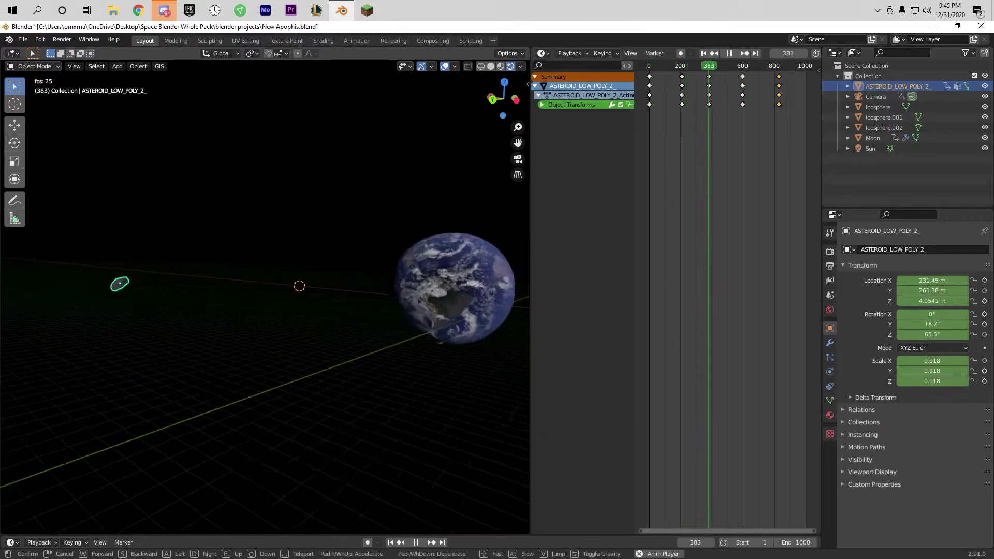
{"action": "key", "text": "space"}
{"action": "key", "text": "shift+Left"}
{"action": "key", "text": "space"}
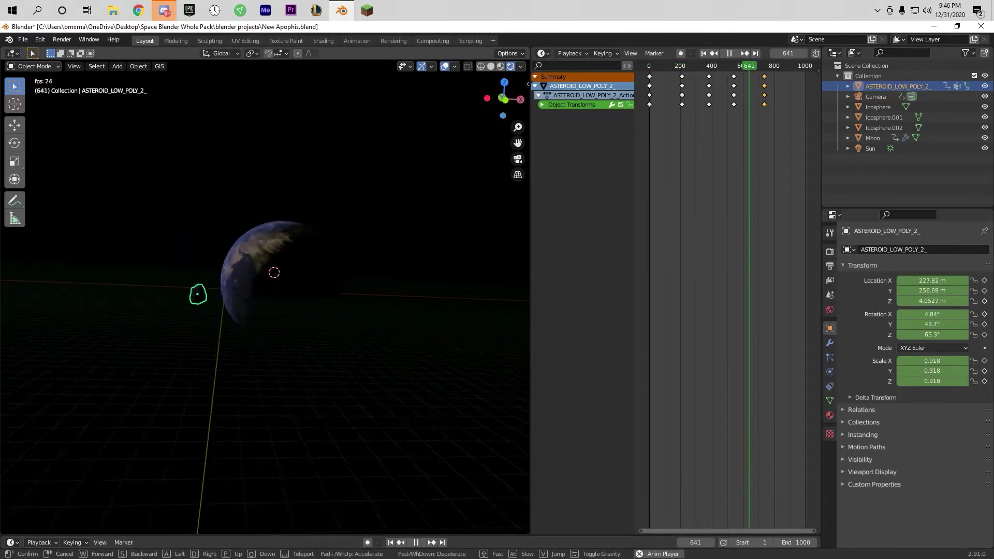
Stop playback and grab (G) the asteroid to a new position
{"action": "key", "text": "Escape"}
{"action": "key", "text": "g"}
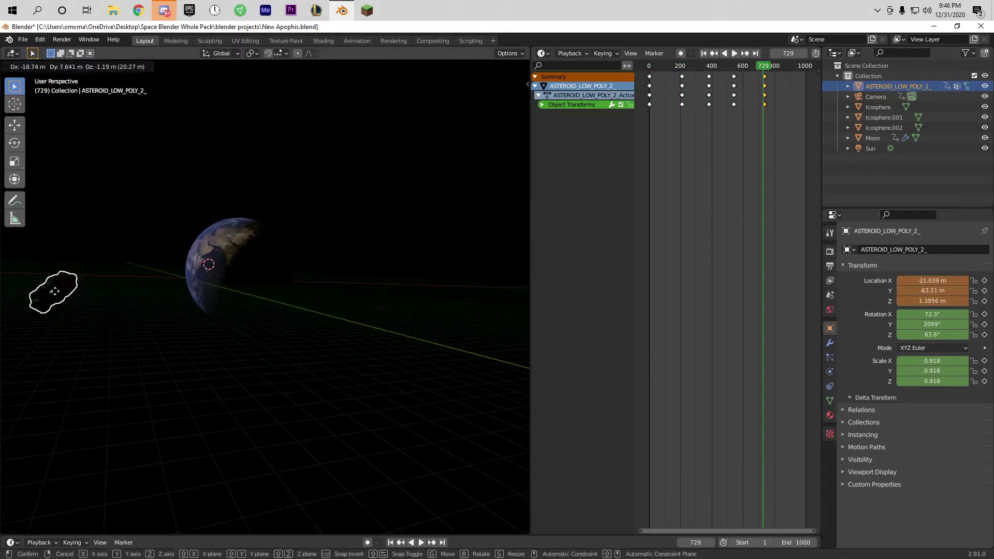
{"action": "left_click", "coordinate": [335, 319]}
{"action": "middle_click_drag", "start_coordinate": [335, 320], "coordinate": [394, 331]}
{"action": "key", "text": "g"}
{"action": "left_click", "coordinate": [411, 318]}
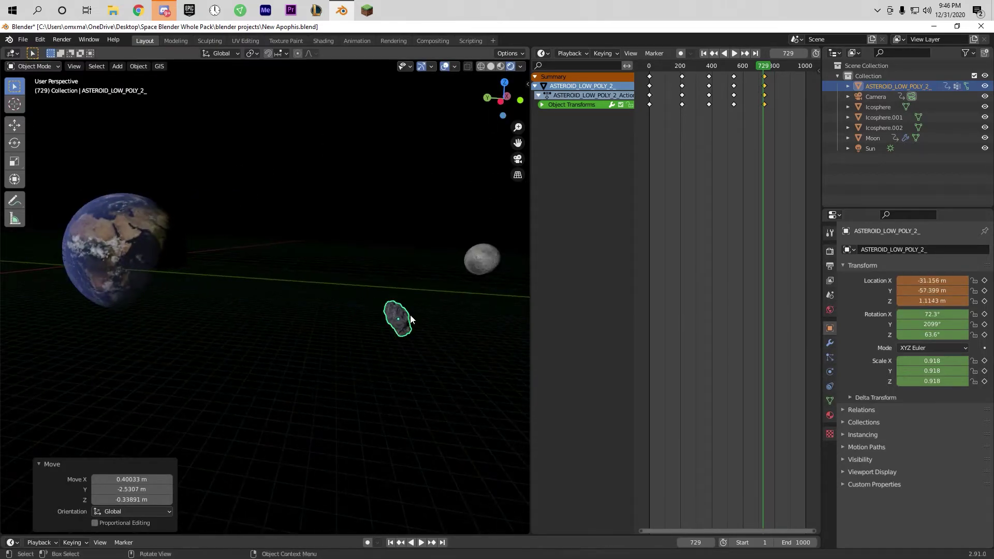
Step to frame 735 and snap the asteroid to the 3D cursor
{"action": "key", "text": "w"}
{"action": "key", "text": "Up"}
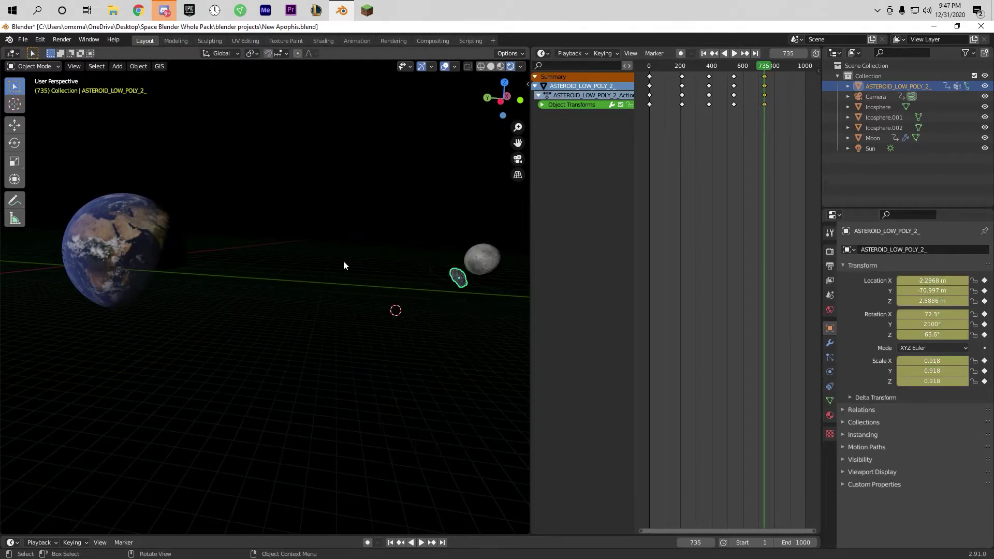
{"action": "key", "text": "shift+s"}
{"action": "left_click", "coordinate": [343, 215]}
Replay the animation in walk view to check the asteroid's path
{"action": "key", "text": "space"}
{"action": "key", "text": "shift+grave"}
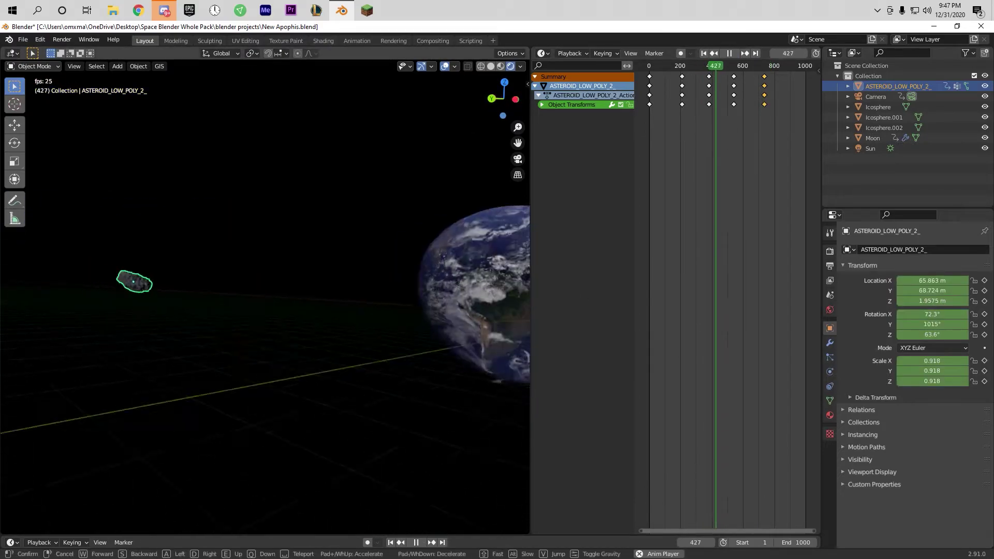
{"action": "key", "text": "Escape"}
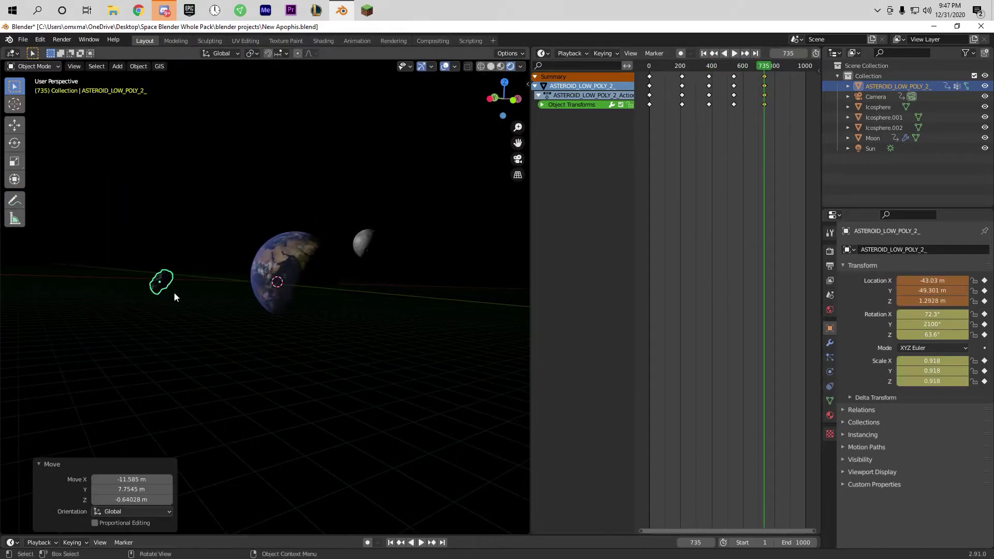
{"action": "key", "text": "space"}
{"action": "left_click", "coordinate": [728, 53]}
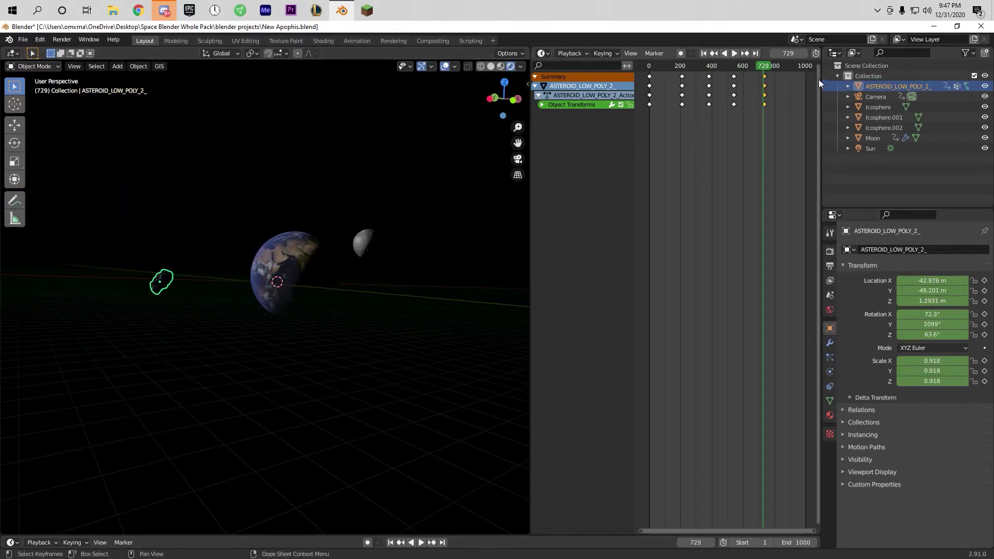
Re-key the asteroid at frame 735 at X -38.335 m, Y -52.459 m, Z 1.3686 m
{"action": "key", "text": "Up"}
{"action": "key", "text": "g"}
{"action": "key", "text": "Return"}
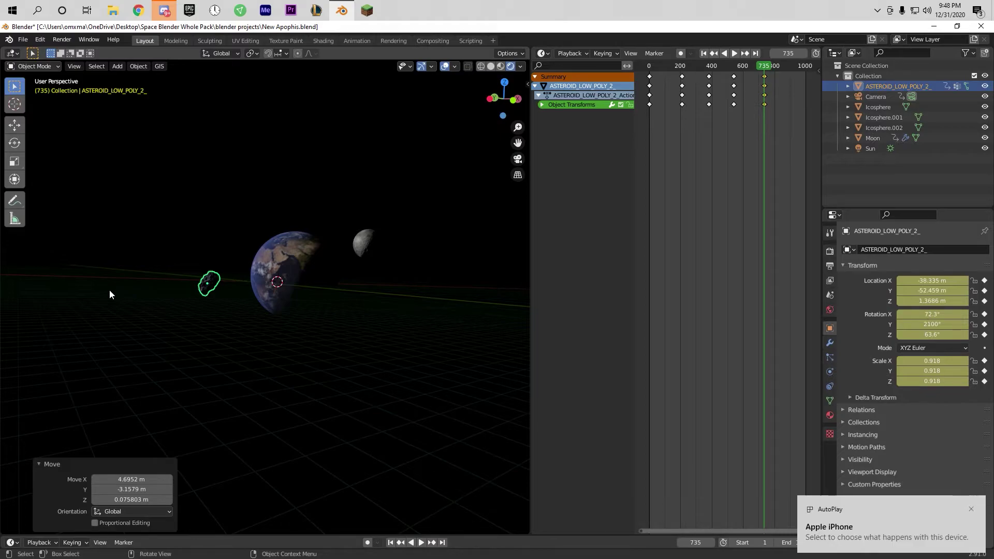
{"action": "key", "text": "alt+Tab"}
Return to Blender, enlarge the timeline and start playback
{"action": "left_click", "coordinate": [342, 9]}
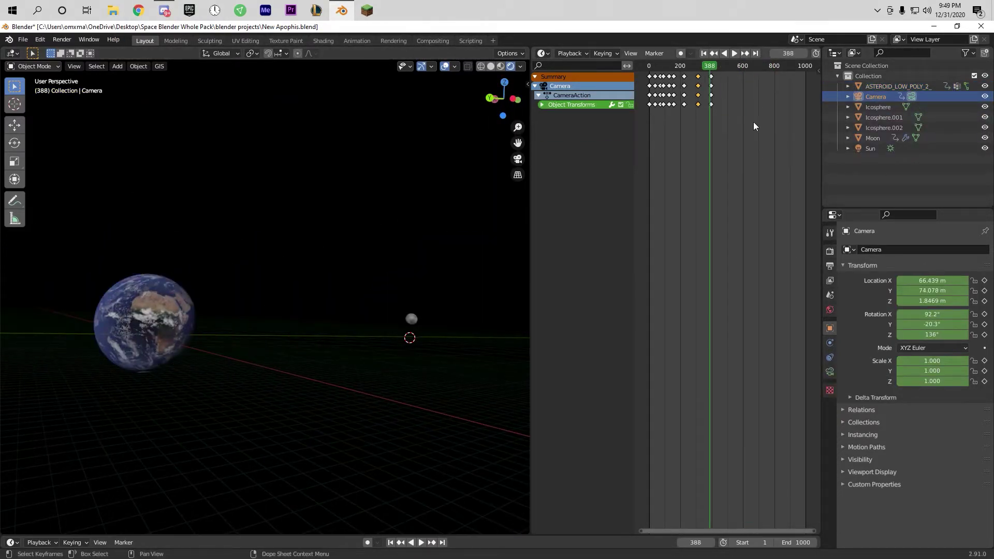
{"action": "left_click_drag", "start_coordinate": [361, 536], "coordinate": [361, 422]}
{"action": "key", "text": "Escape"}
{"action": "left_click", "coordinate": [630, 53]}
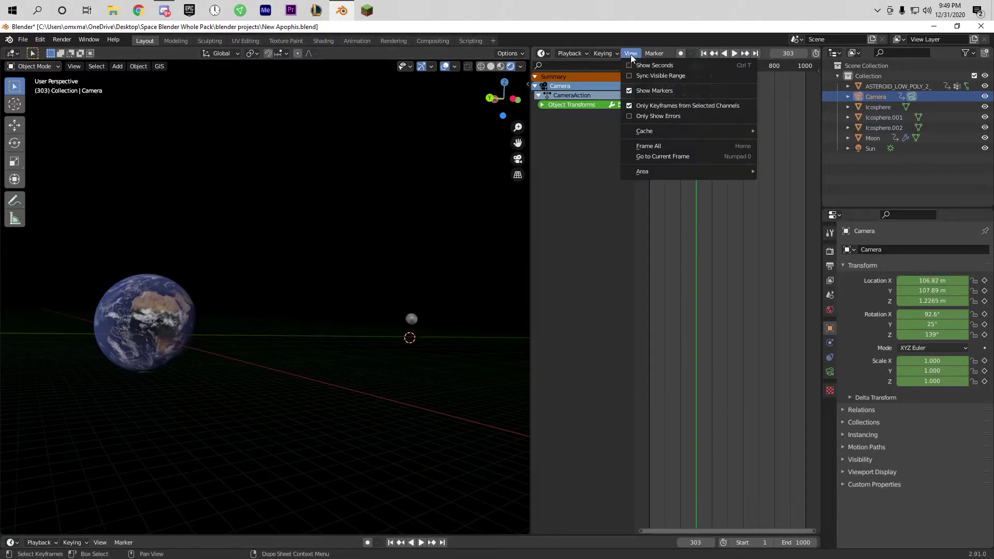
{"action": "key", "text": "space"}
In camera view (Numpad 0), fly the camera into position and key it at frame 481
{"action": "key", "text": "KP_0"}
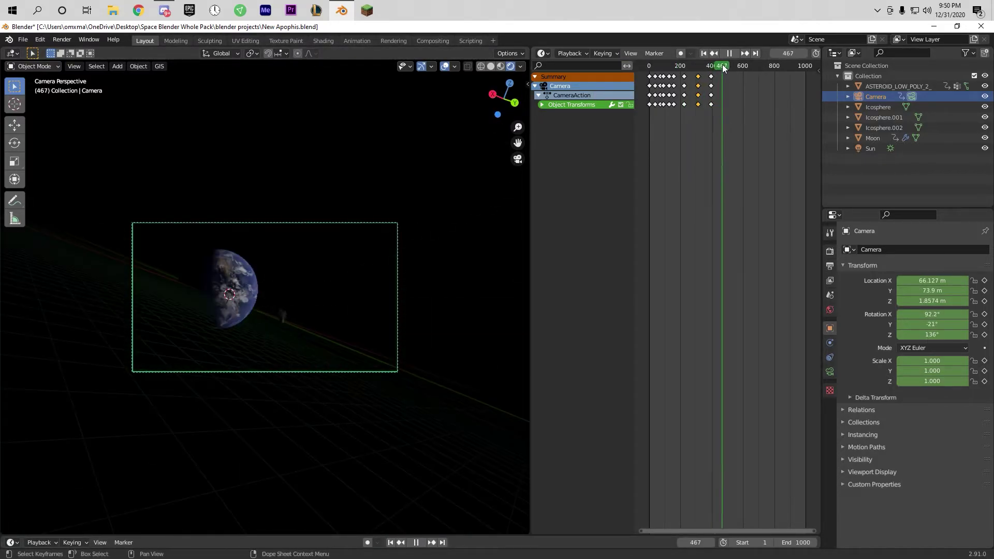
{"action": "key", "text": "w"}
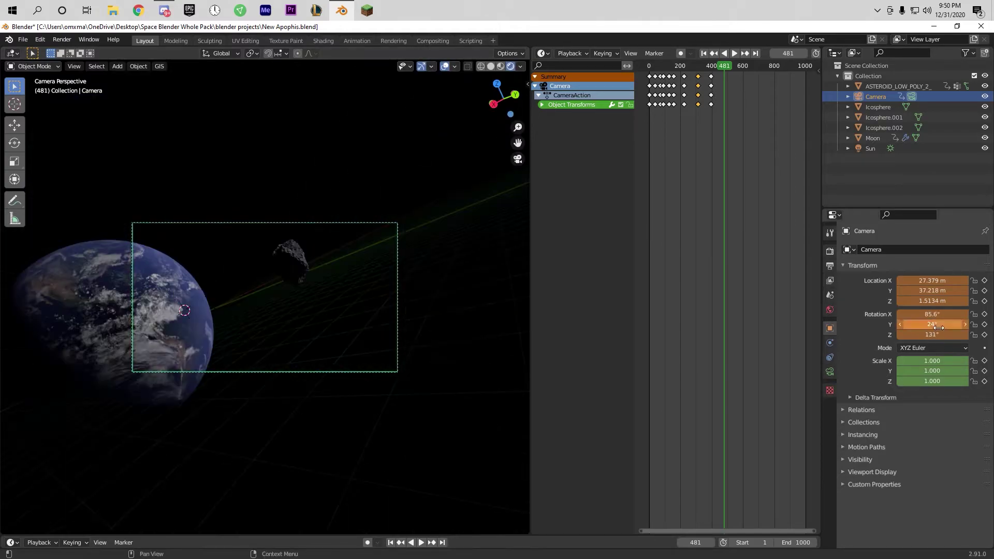
{"action": "left_click", "coordinate": [768, 318]}
{"action": "key", "text": "shift+grave"}
{"action": "left_click", "coordinate": [372, 306]}
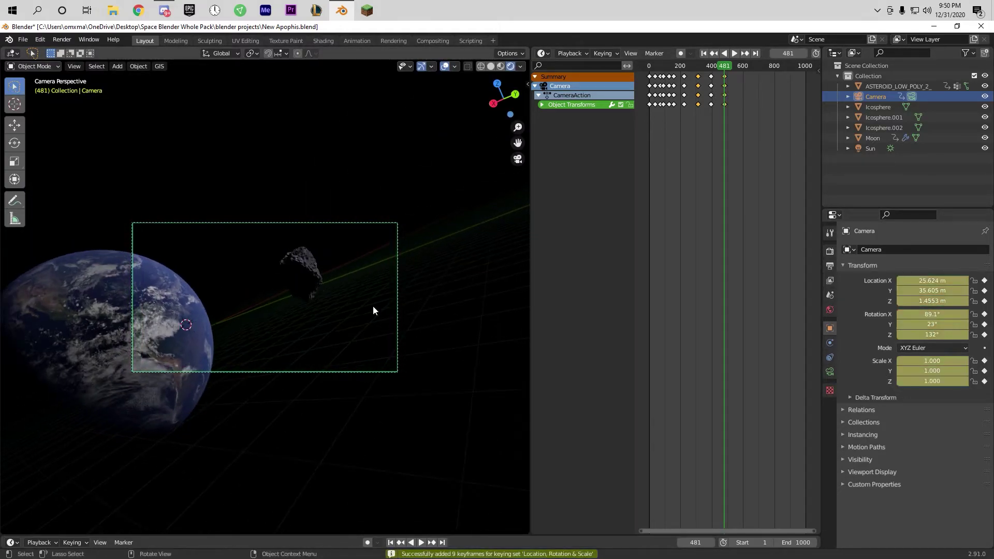
{"action": "left_click", "coordinate": [724, 76]}
{"action": "key", "text": "Right"}
{"action": "key", "text": "Right"}
{"action": "key", "text": "Right"}
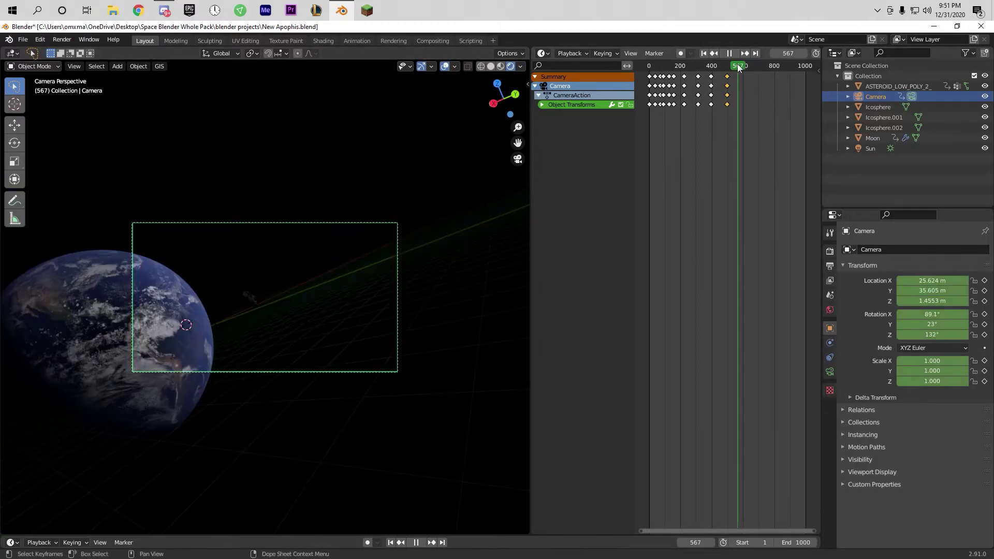
At frame 547, reframe the camera with walk navigation and key all channels
{"action": "key", "text": "Escape"}
{"action": "key", "text": "shift+grave"}
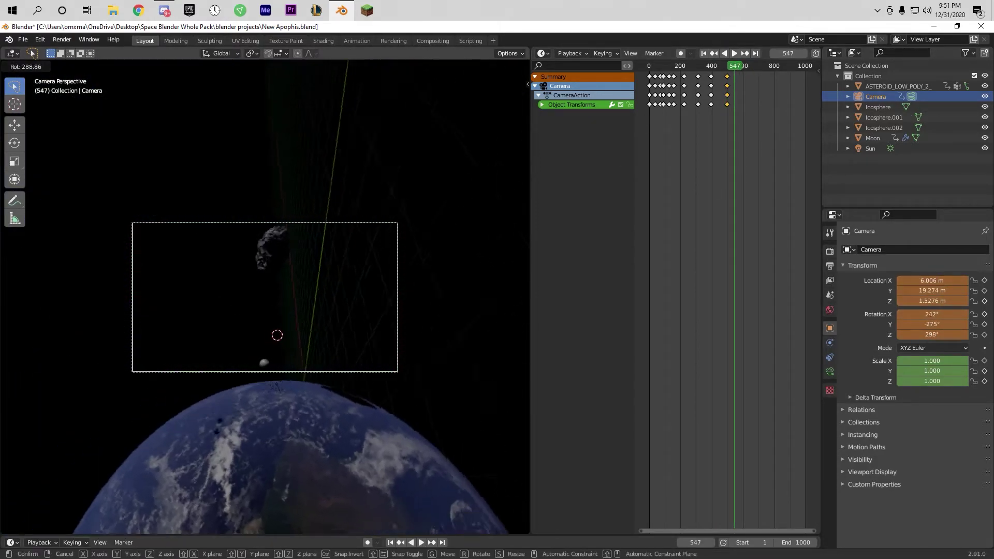
{"action": "left_click", "coordinate": [493, 359]}
{"action": "key", "text": "i"}
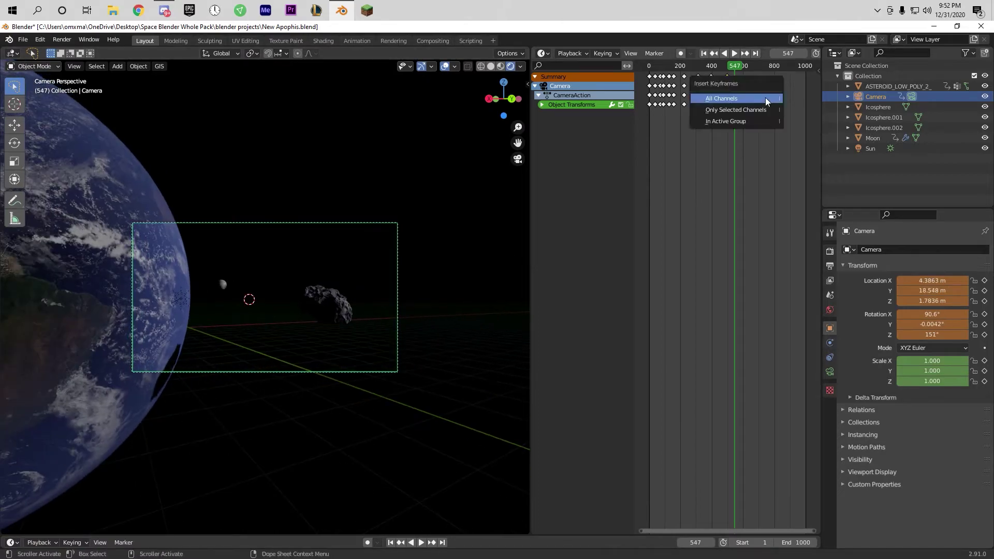
{"action": "left_click", "coordinate": [768, 101]}
Replay, then refine the frame-547 camera shot and key it again
{"action": "key", "text": "space"}
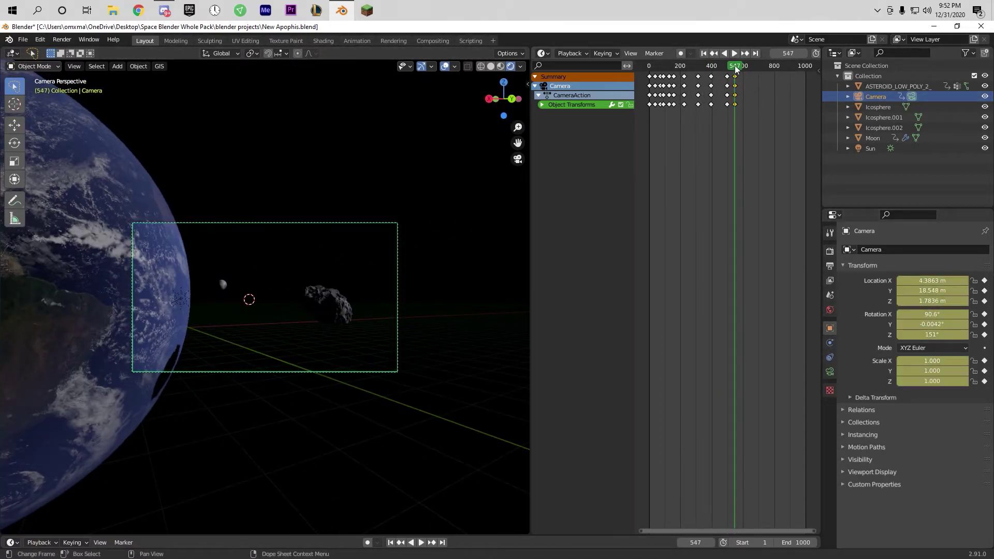
{"action": "key", "text": "Escape"}
{"action": "key", "text": "shift+grave"}
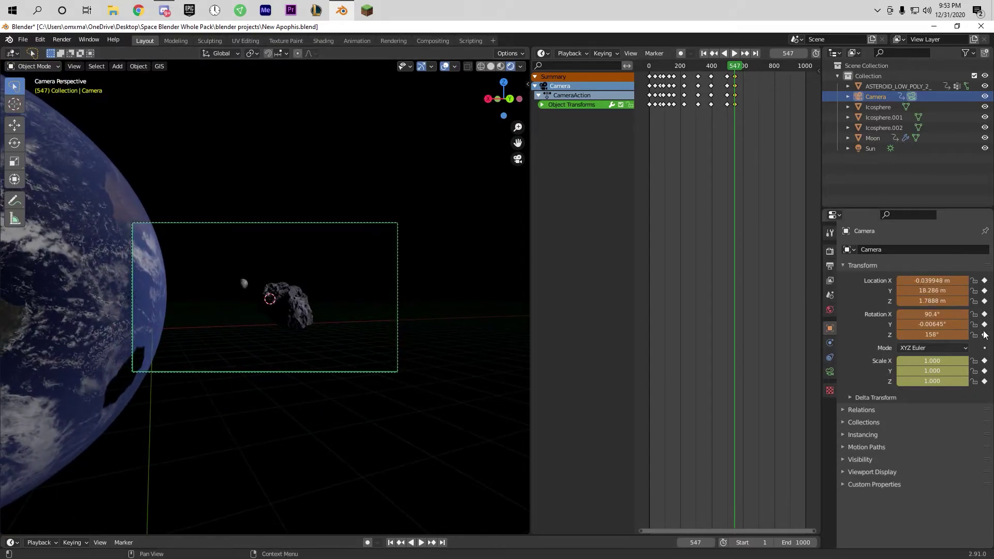
{"action": "key", "text": "i"}
Fly the camera toward the asteroid, roll it level, and key it at frame 630
{"action": "left_click_drag", "start_coordinate": [714, 233], "coordinate": [742, 207]}
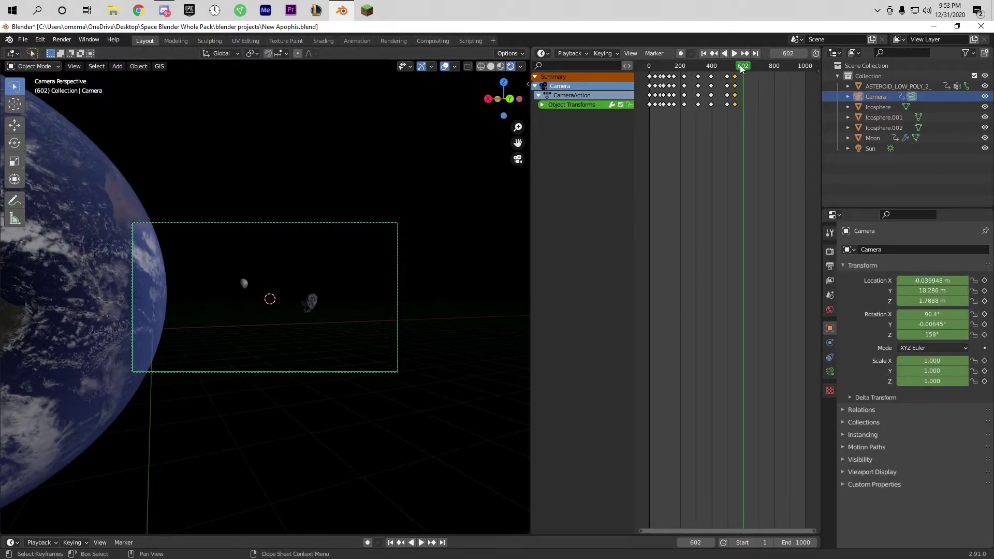
{"action": "key", "text": "shift+grave"}
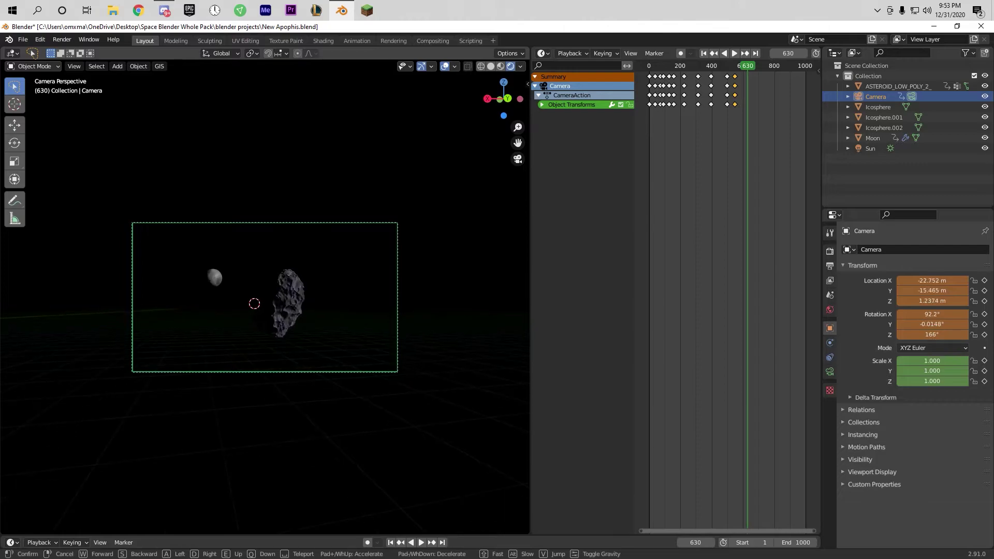
{"action": "key", "text": "r"}
{"action": "key", "text": "Return"}
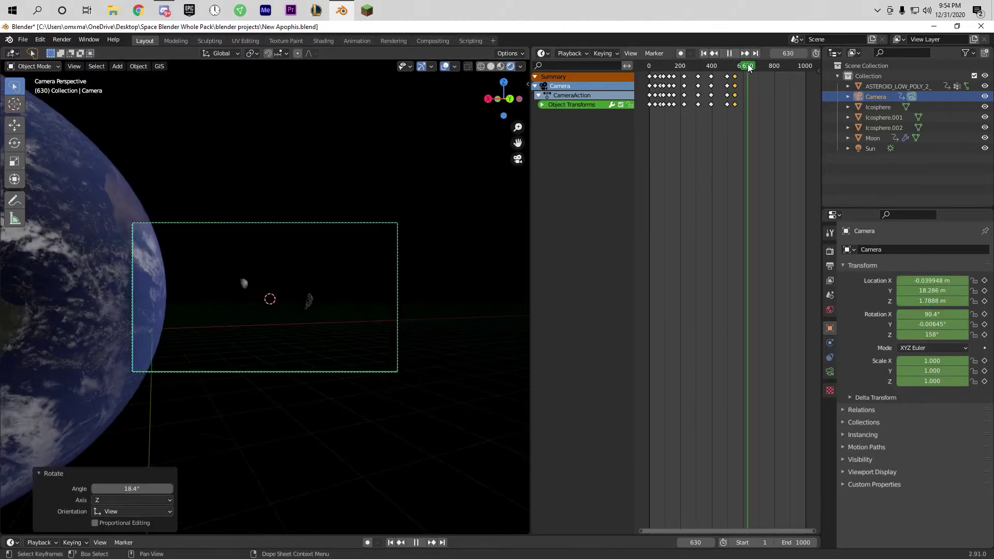
{"action": "key", "text": "i"}
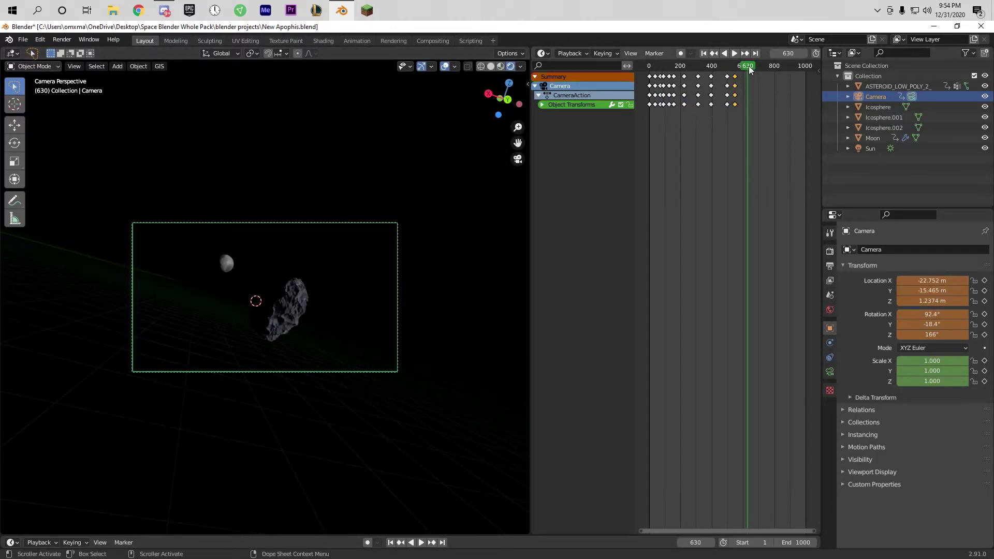
{"action": "key", "text": "i"}
{"action": "key", "text": "Down"}
{"action": "left_click", "coordinate": [421, 543]}
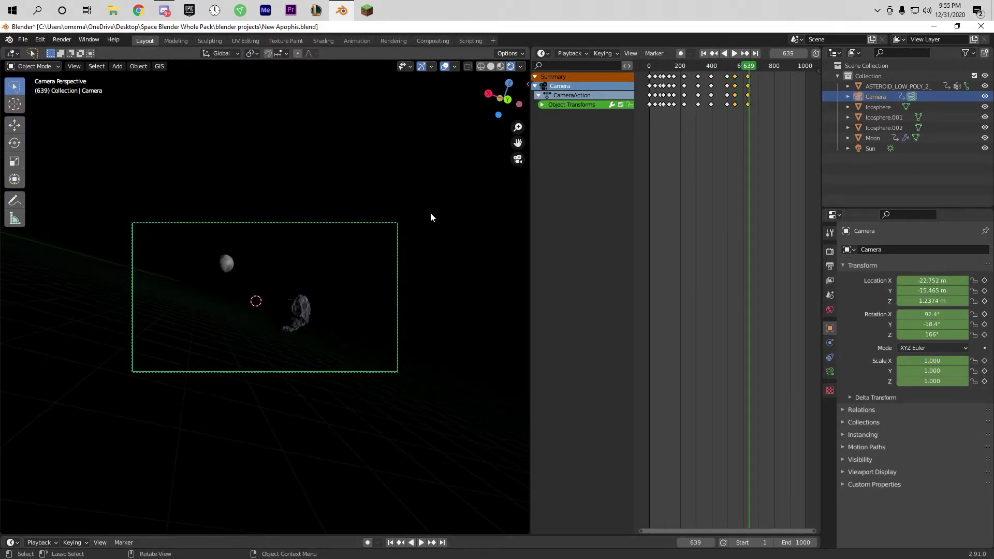
Replay and reframe the camera on the asteroid at frame 676
{"action": "key", "text": "space"}
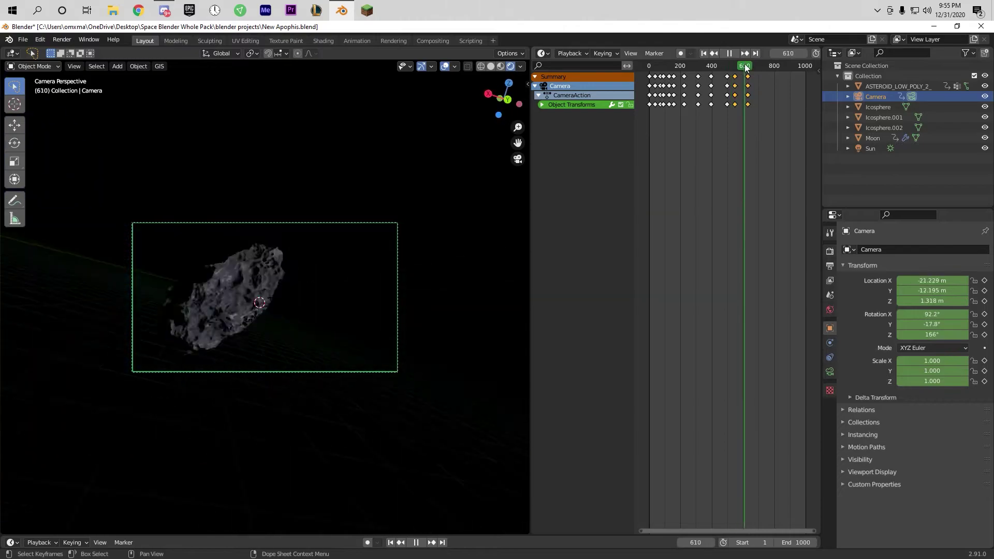
{"action": "key", "text": "Escape"}
{"action": "key", "text": "shift+grave"}
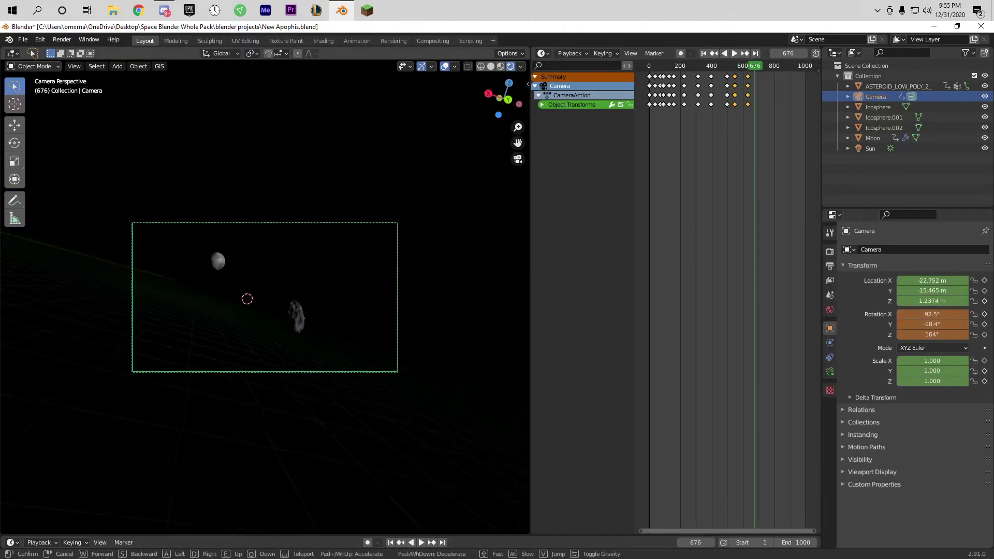
{"action": "left_click", "coordinate": [722, 152]}
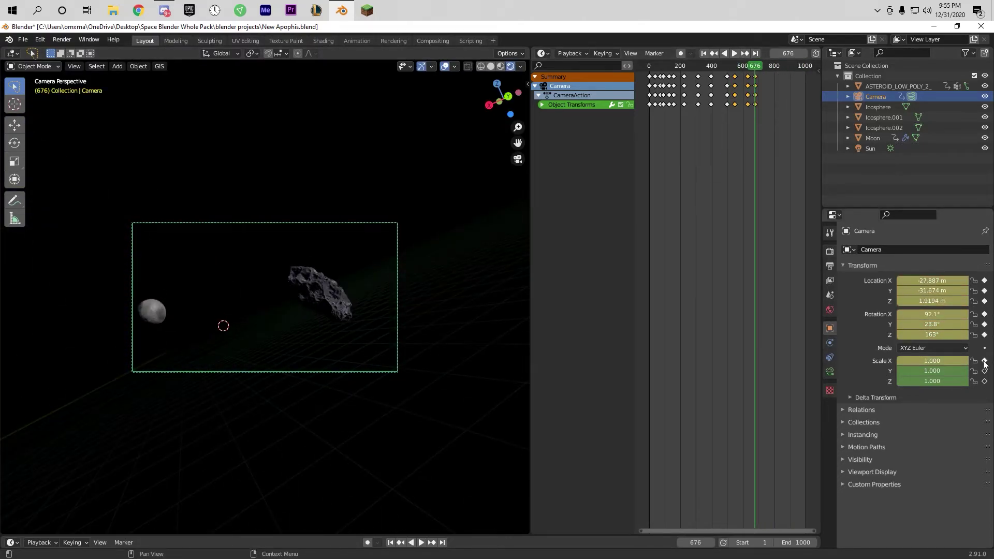
{"action": "left_click", "coordinate": [734, 54]}
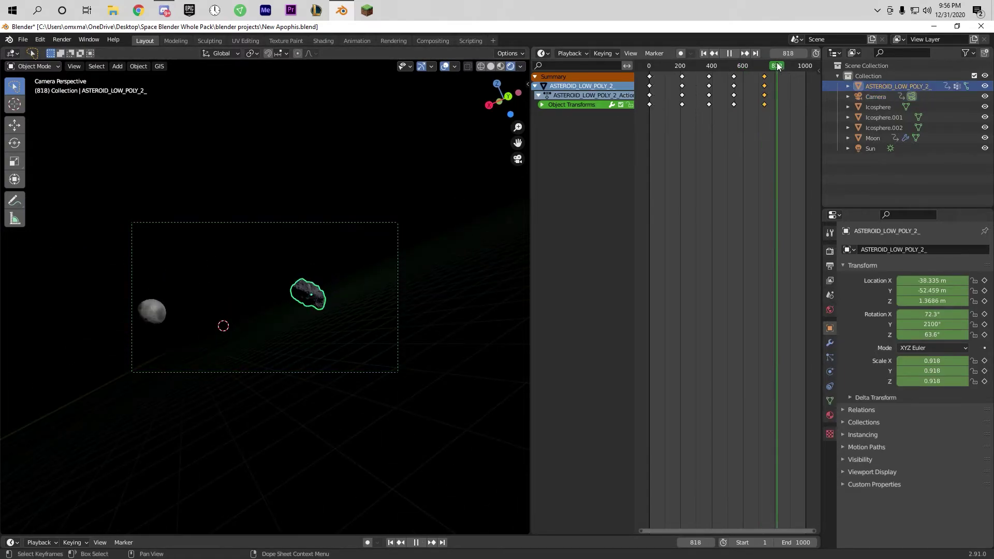
Try moving the Moon, undo it, and scrub back to frame 729
{"action": "middle_click_drag", "start_coordinate": [259, 290], "coordinate": [265, 297]}
{"action": "left_click_drag", "start_coordinate": [265, 296], "coordinate": [266, 296]}
{"action": "key", "text": "space"}
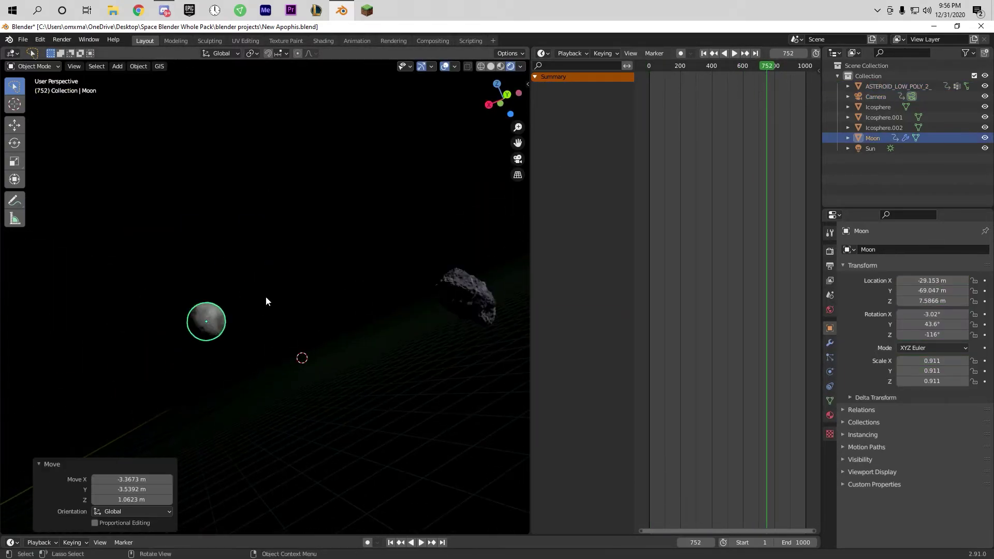
{"action": "key", "text": "ctrl+z"}
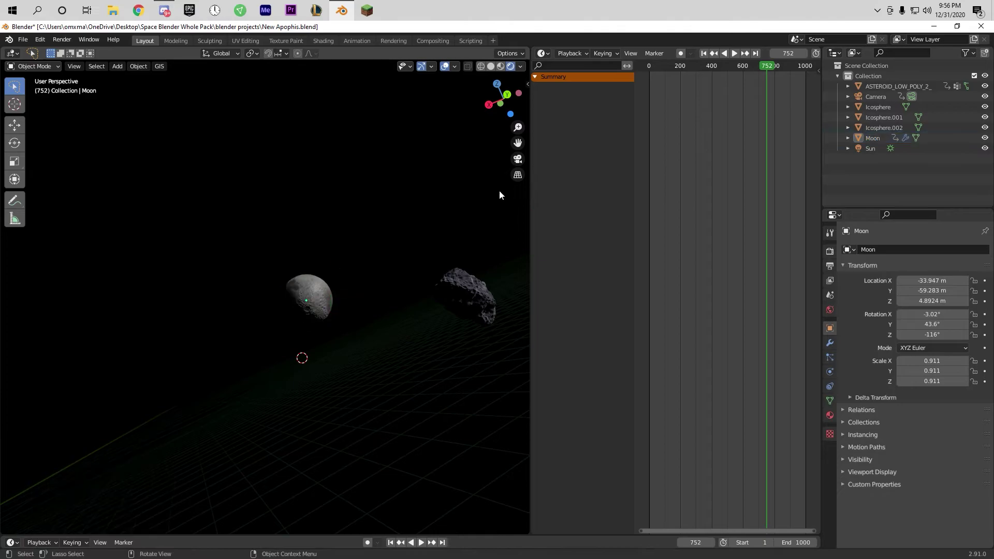
{"action": "left_click_drag", "start_coordinate": [787, 73], "coordinate": [762, 73]}
Select the asteroid, inspect it in walk view, and rescale the Moon
{"action": "left_click", "coordinate": [311, 290]}
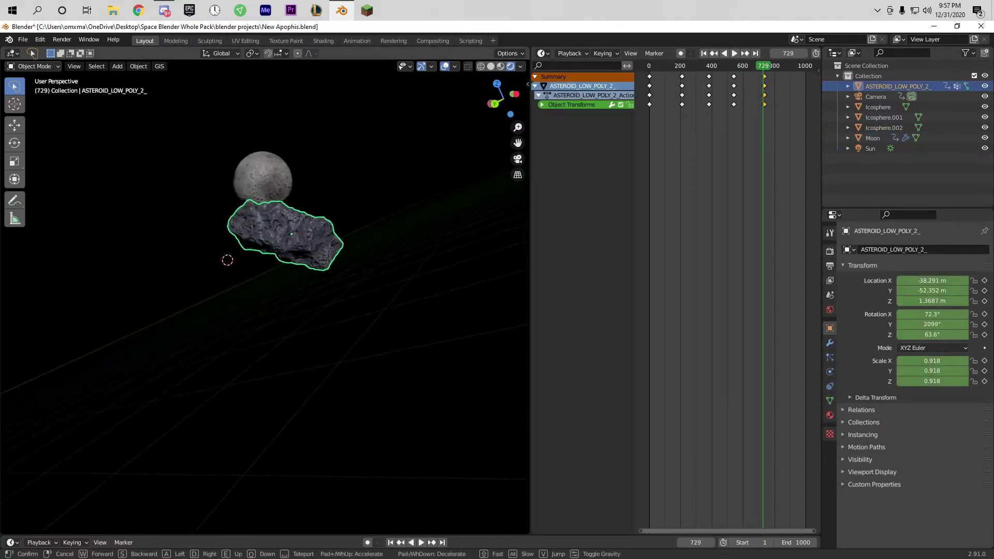
{"action": "key", "text": "shift+grave"}
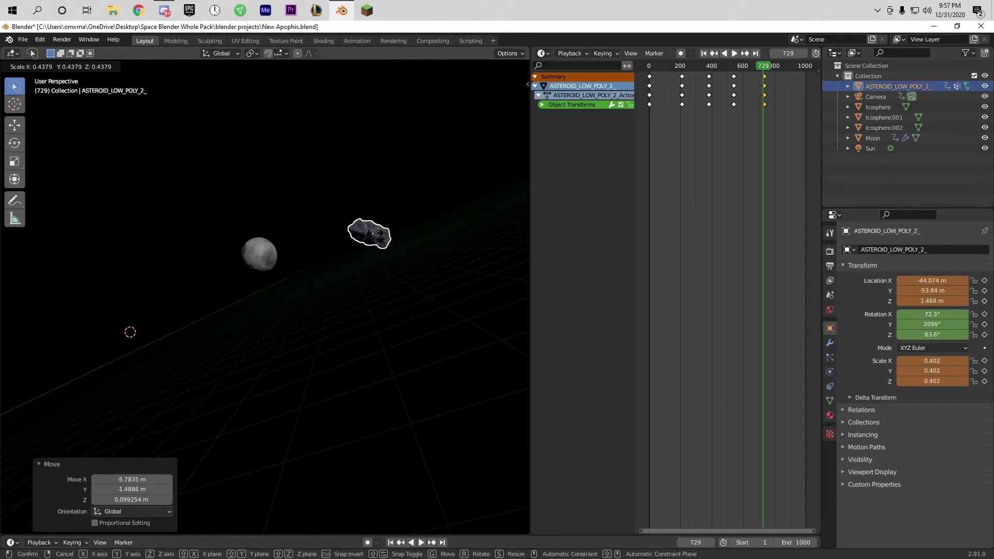
{"action": "left_click", "coordinate": [257, 246]}
{"action": "key", "text": "s"}
{"action": "key", "text": "Escape"}
{"action": "left_click", "coordinate": [518, 159]}
Try moving the asteroid in front of the Moon, then return to camera view
{"action": "left_click", "coordinate": [354, 271]}
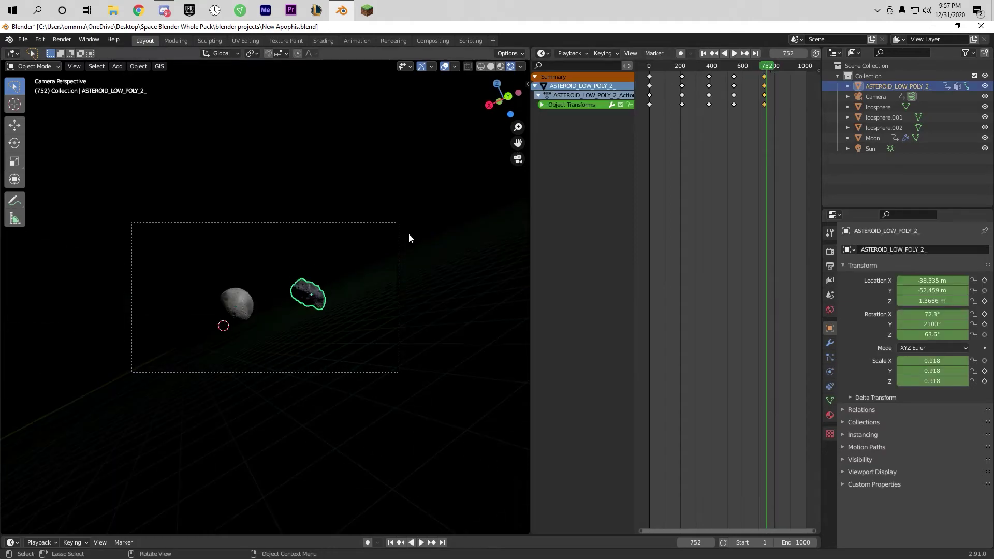
{"action": "left_click_drag", "start_coordinate": [273, 317], "coordinate": [343, 222]}
{"action": "key", "text": "KP_0"}
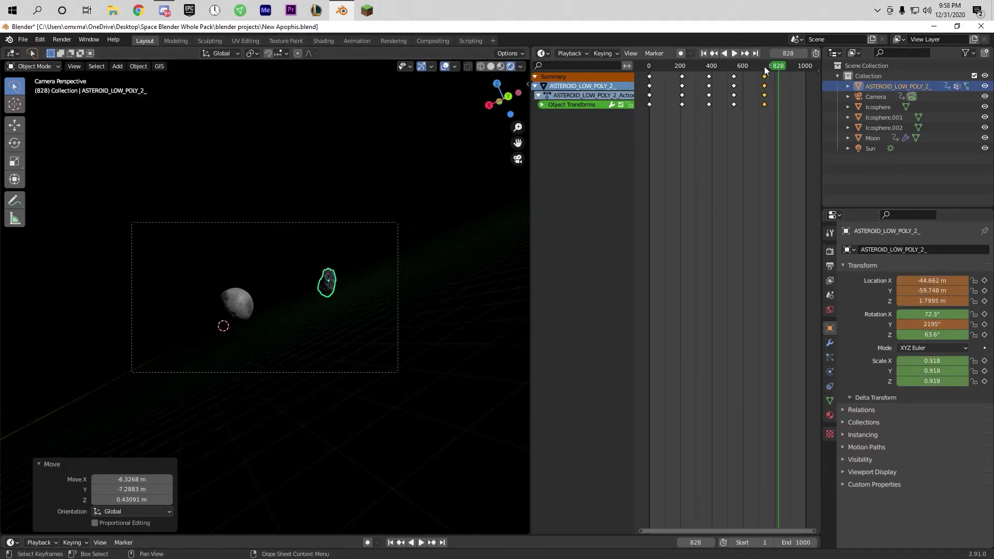
{"action": "key", "text": "Down"}
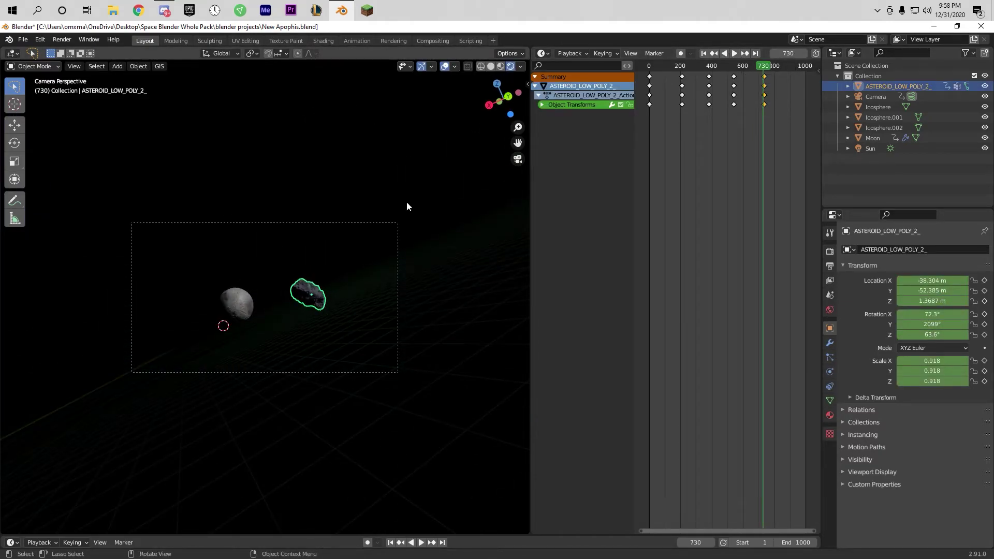
Rotate the camera with R until the Moon and asteroid sit in frame
{"action": "left_click", "coordinate": [394, 223]}
{"action": "key", "text": "r"}
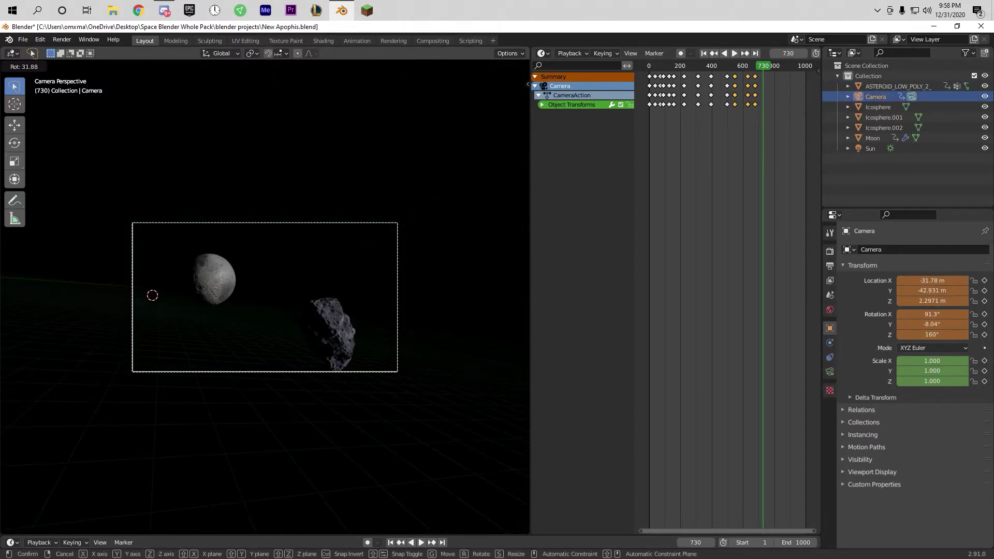
{"action": "key", "text": "Return"}
{"action": "key", "text": "r"}
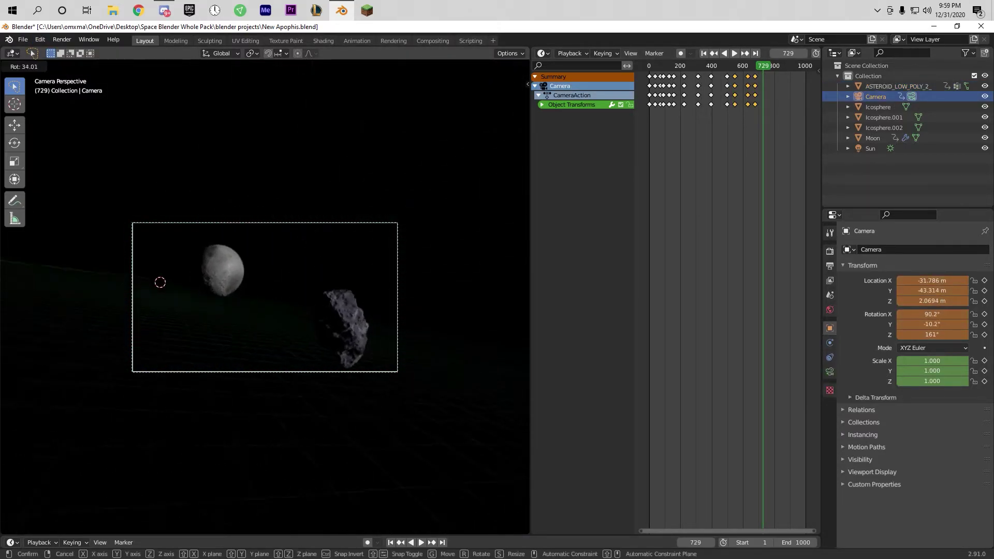
{"action": "key", "text": "Return"}
{"action": "key", "text": "shift+grave"}
Rewind and play back the animation to review the camera framing
{"action": "key", "text": "shift+Left"}
{"action": "key", "text": "space"}
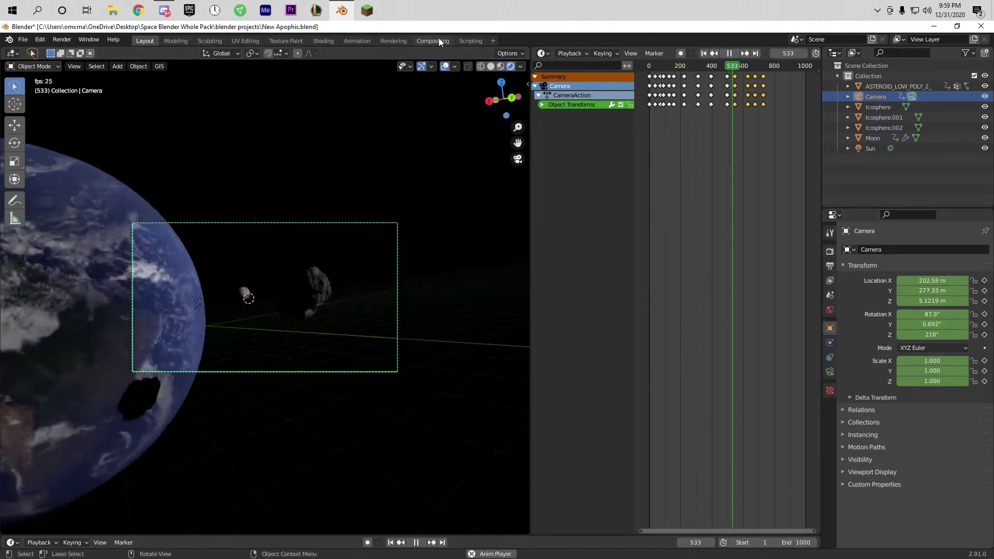
{"action": "key", "text": "space"}
{"action": "key", "text": "shift+grave"}
{"action": "key", "text": "Escape"}
{"action": "key", "text": "shift+Left"}
{"action": "left_click", "coordinate": [300, 291]}
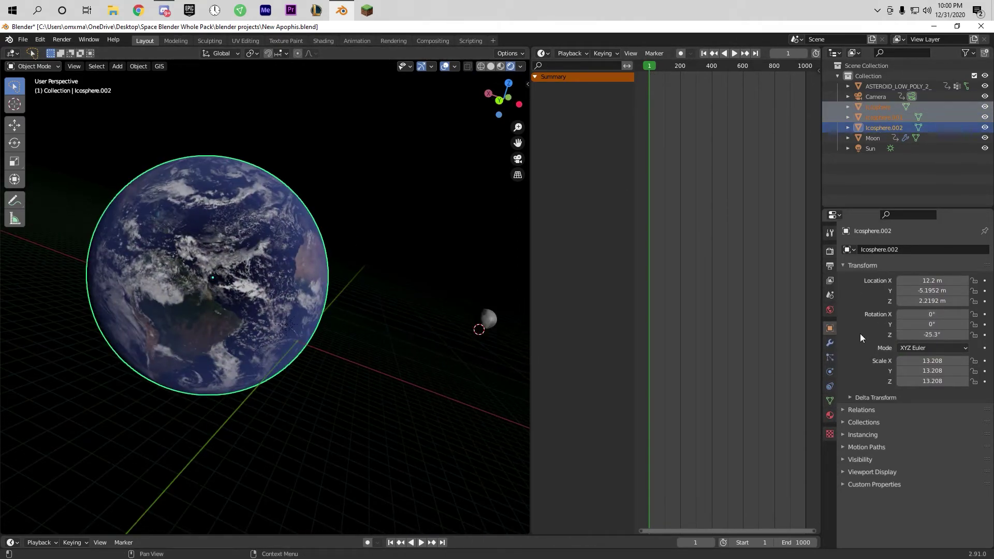
Key Icosphere.002 at frame 1, then spin it about Z and key it at frame 613
{"action": "key", "text": "i"}
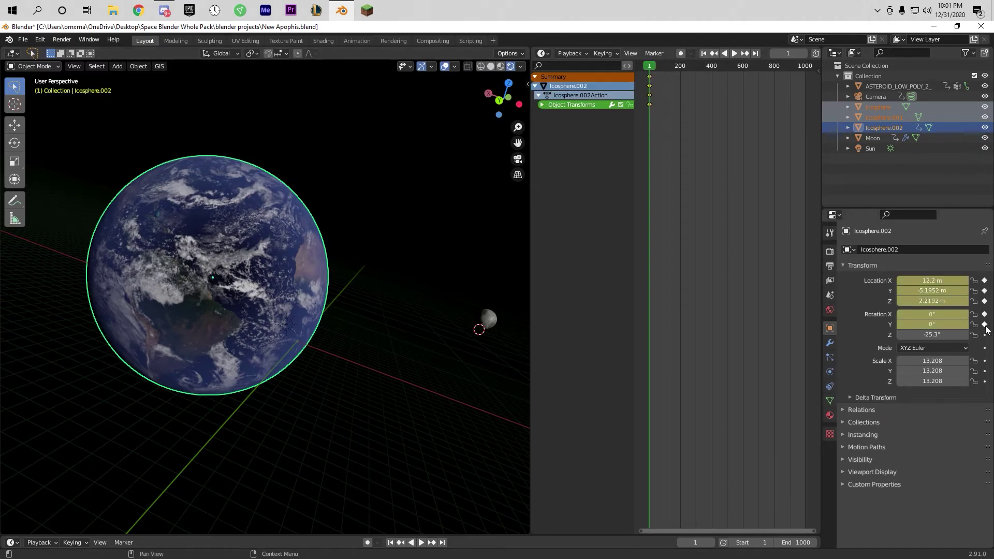
{"action": "key", "text": "space"}
{"action": "left_click", "coordinate": [757, 67]}
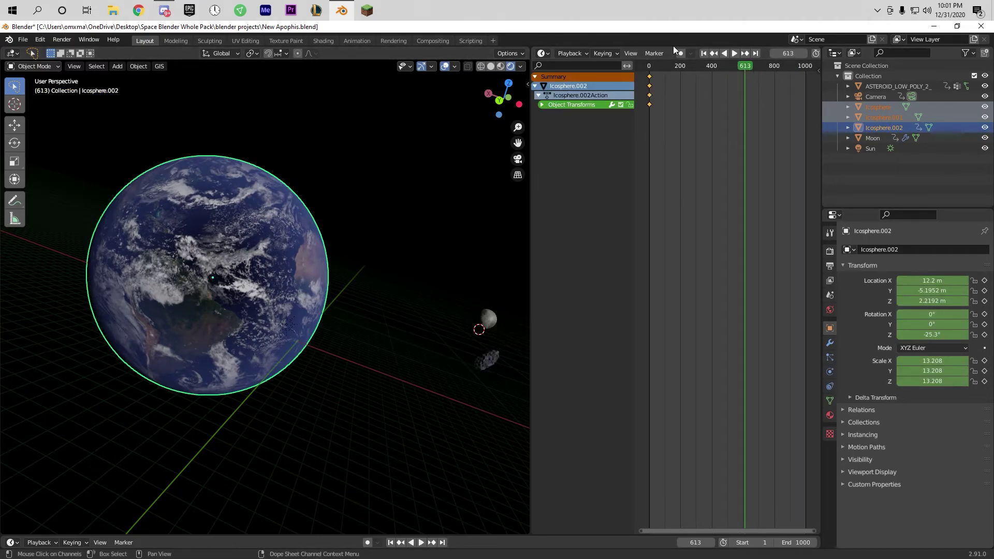
{"action": "key", "text": "r"}
{"action": "key", "text": "z"}
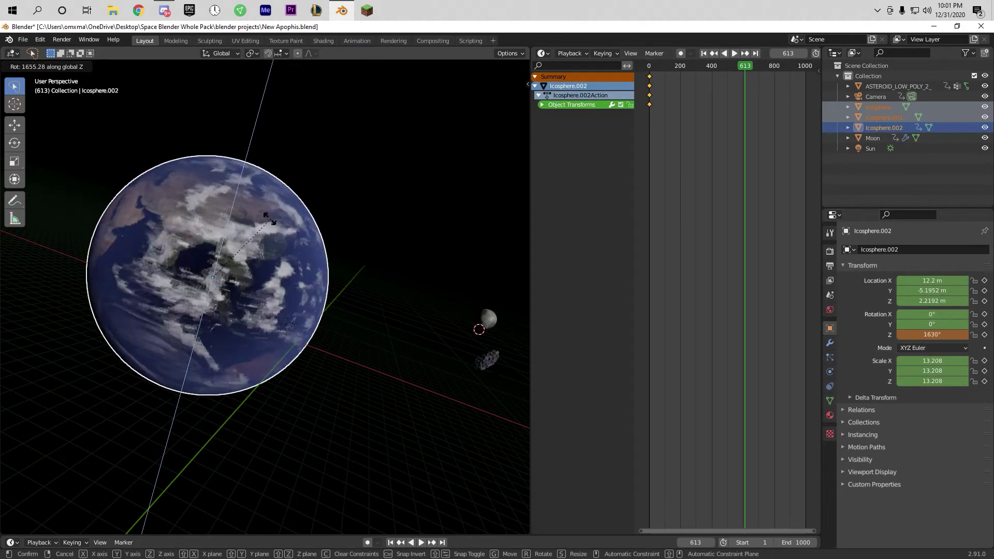
{"action": "left_click", "coordinate": [270, 220]}
{"action": "key", "text": "i"}
Add more Z spin to Icosphere.002 at frame 613 and re-key it
{"action": "left_click", "coordinate": [734, 53]}
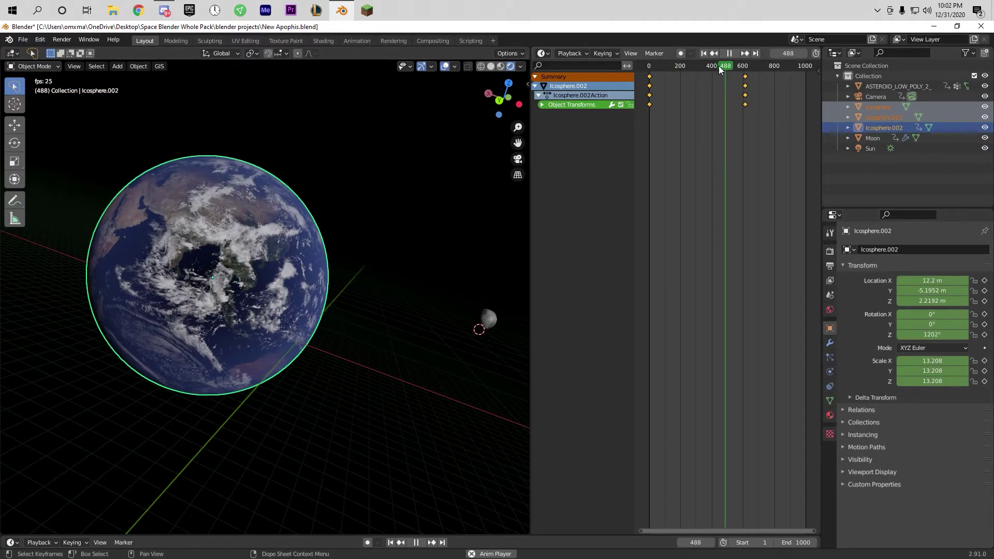
{"action": "key", "text": "Down"}
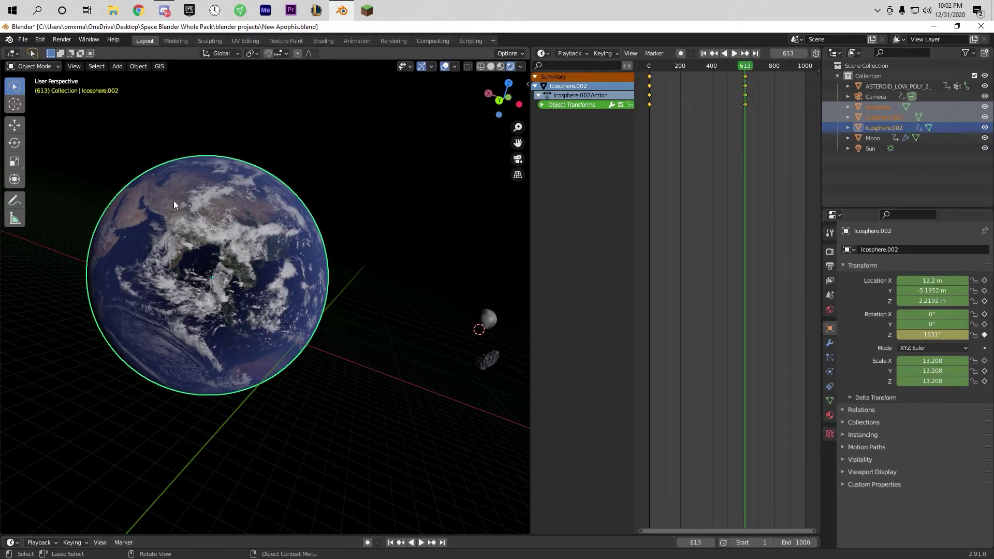
{"action": "key", "text": "r"}
{"action": "key", "text": "z"}
{"action": "left_click", "coordinate": [235, 313]}
{"action": "key", "text": "i"}
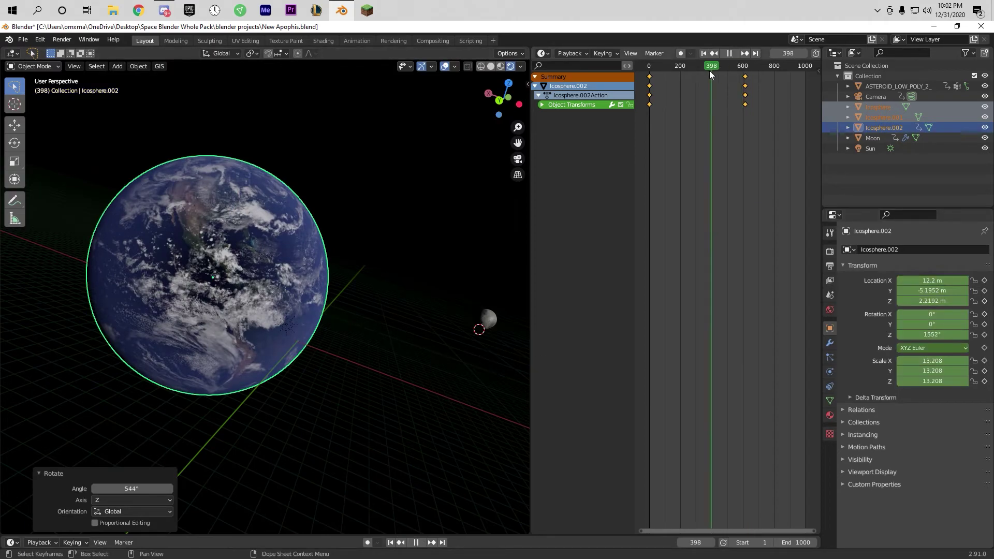
Edit Icosphere.002's Z rotation field (typing 100) and rewind to frame 1
{"action": "left_click", "coordinate": [734, 53]}
{"action": "key", "text": "Escape"}
{"action": "double_click", "coordinate": [931, 334]}
{"action": "type", "text": "100"}
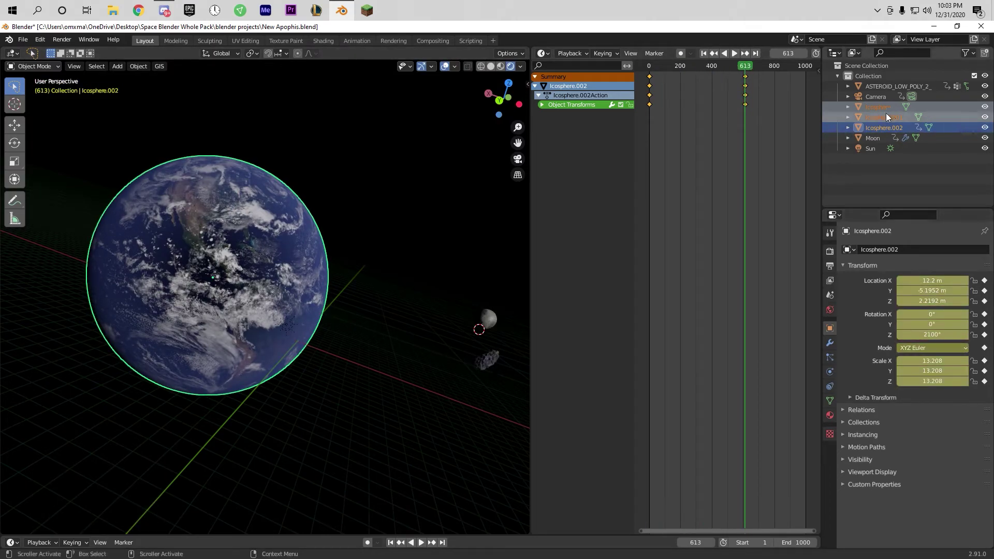
{"action": "key", "text": "shift+Left"}
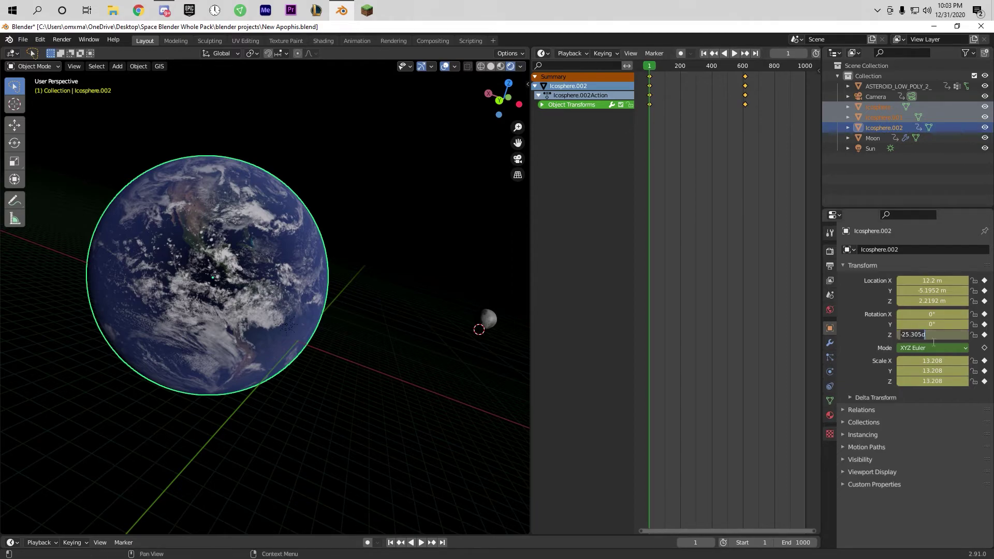
Select Icosphere.001 and keyframe its location and rotation at frame 1
{"action": "left_click", "coordinate": [204, 235]}
{"action": "left_click", "coordinate": [206, 238]}
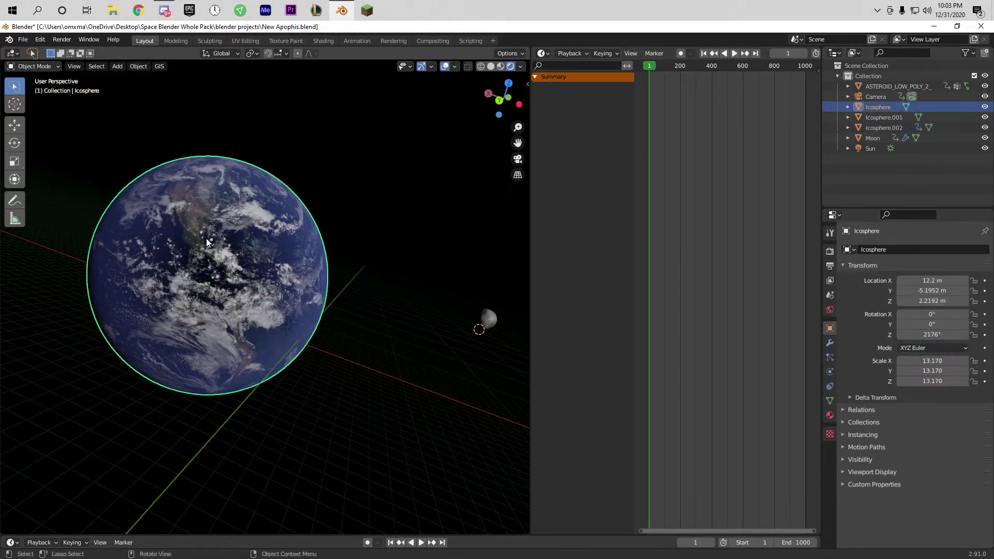
{"action": "left_click_drag", "start_coordinate": [984, 280], "coordinate": [984, 326]}
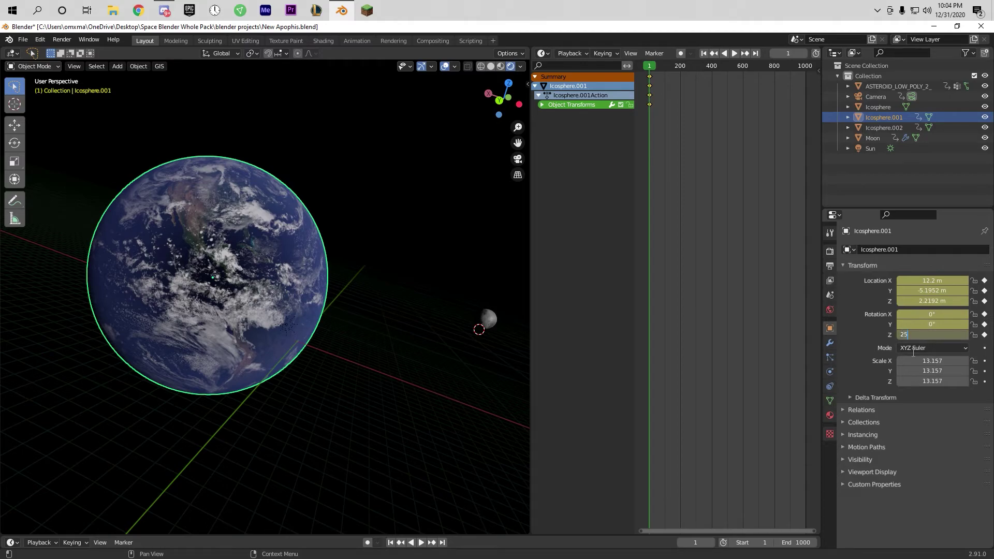
Keyframe the 2000° Z rotation at frame 603, then play from frame 1 to check the spin
{"action": "left_click", "coordinate": [678, 65]}
{"action": "key", "text": "space"}
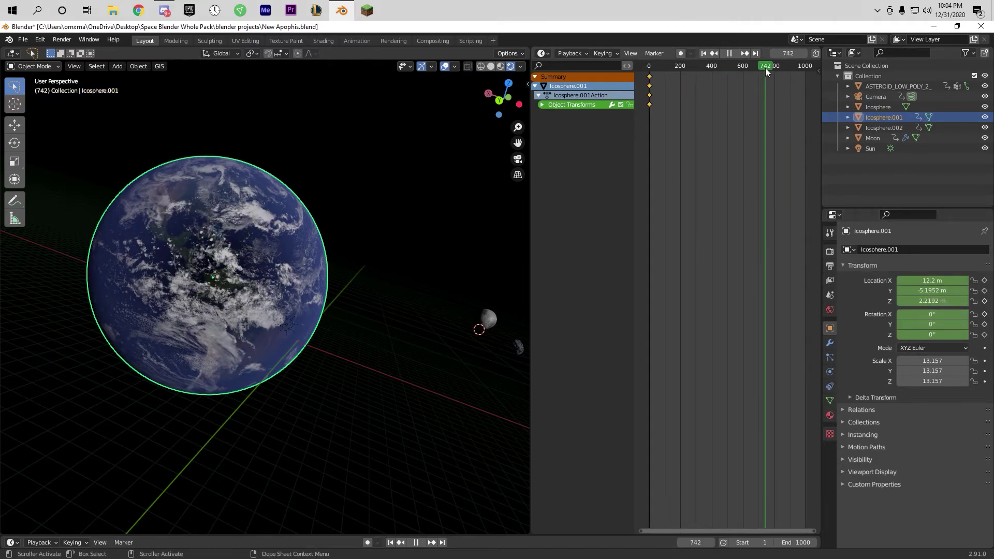
{"action": "left_click", "coordinate": [737, 66]}
{"action": "key", "text": "space"}
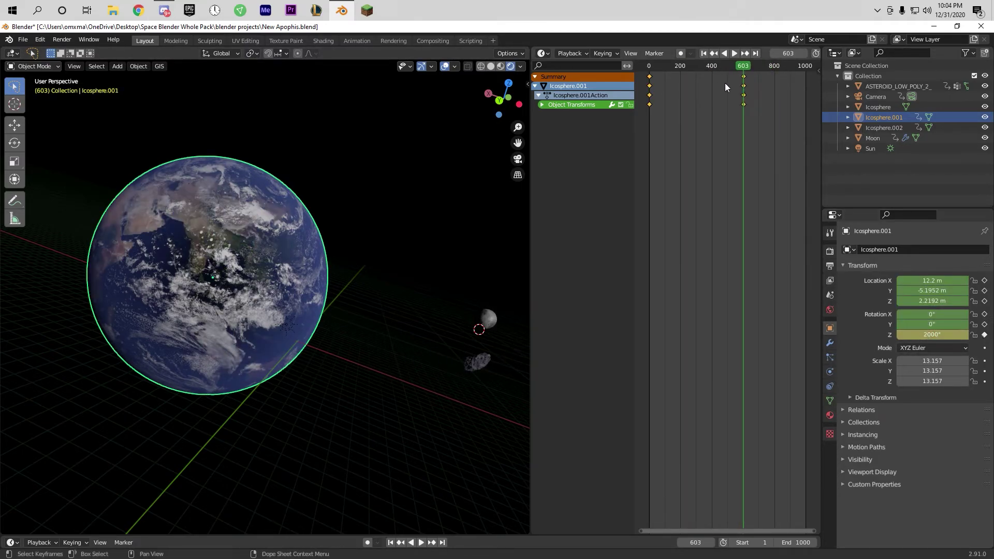
{"action": "key", "text": "shift+Left"}
{"action": "key", "text": "space"}
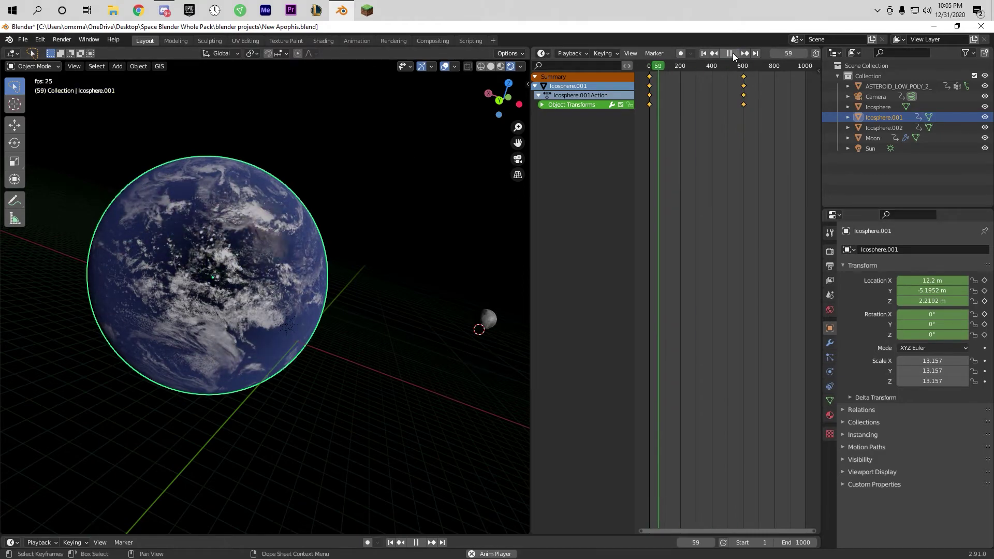
{"action": "left_click", "coordinate": [732, 53]}
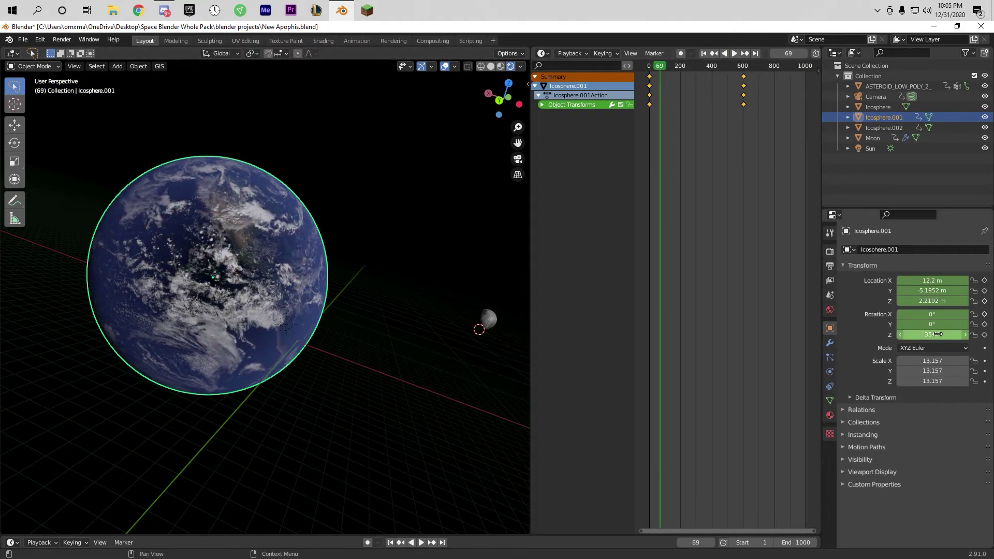
Review the spin by playing, jumping between keyframes and scrubbing back toward frame 209
{"action": "key", "text": "Up"}
{"action": "key", "text": "space"}
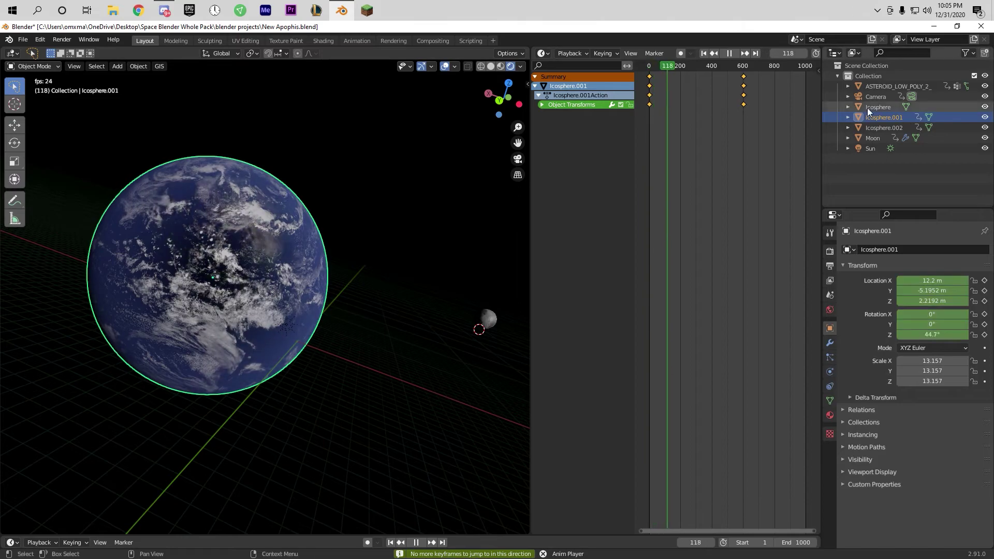
{"action": "key", "text": "space"}
{"action": "key", "text": "Up"}
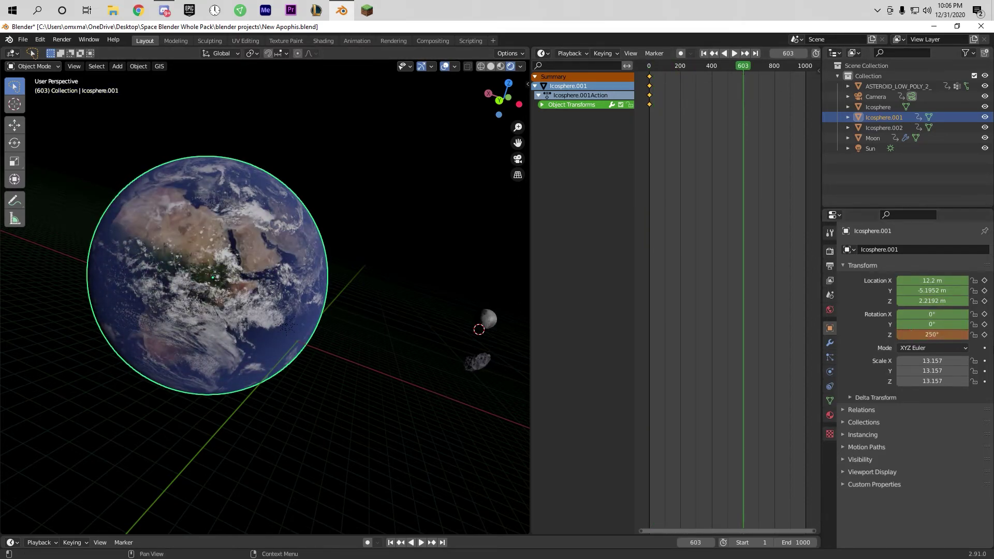
{"action": "left_click_drag", "start_coordinate": [651, 65], "coordinate": [686, 67]}
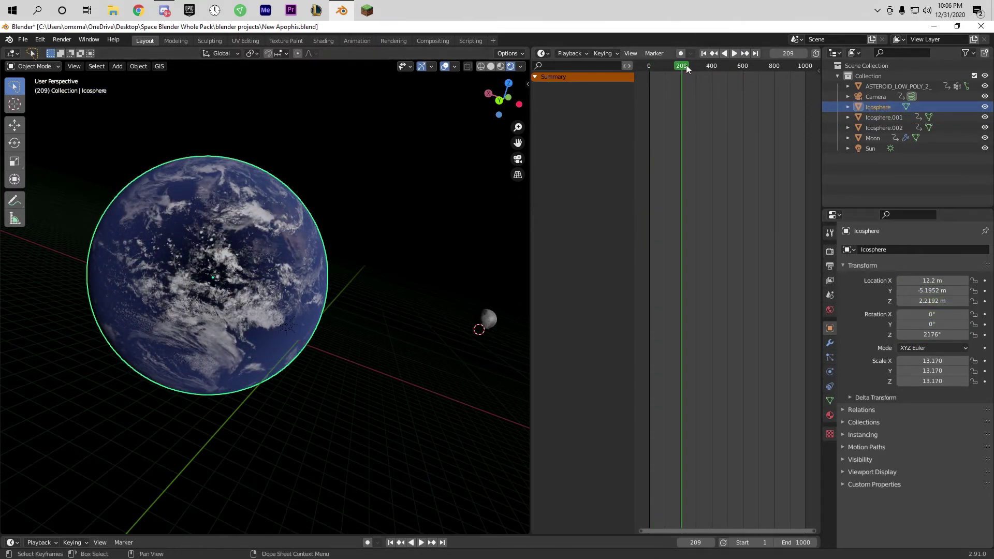
{"action": "key", "text": "shift+Left"}
Keyframe Icosphere's transforms at frame 1, try a 150° Z rotation near frame 600, then undo it
{"action": "key", "text": "i"}
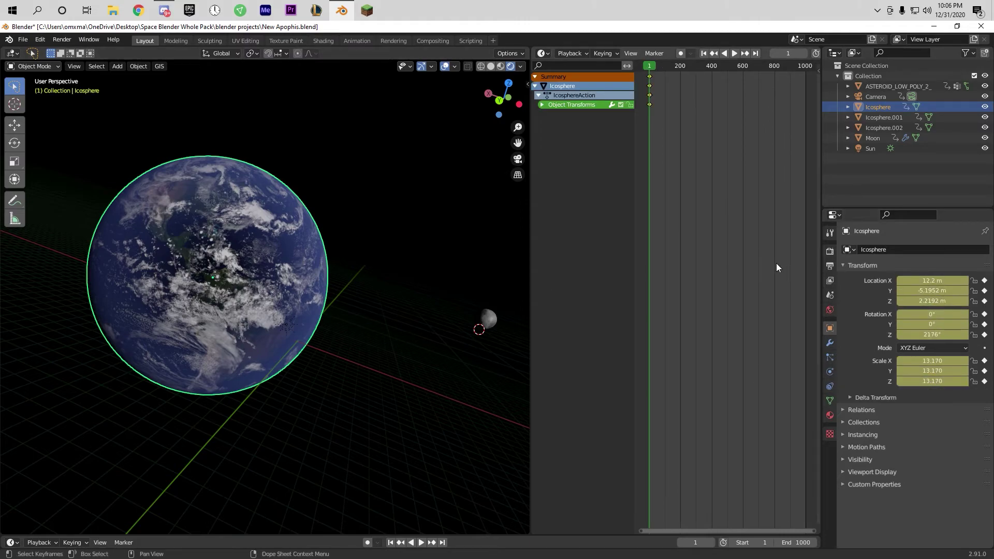
{"action": "left_click", "coordinate": [745, 66]}
{"action": "type", "text": "150"}
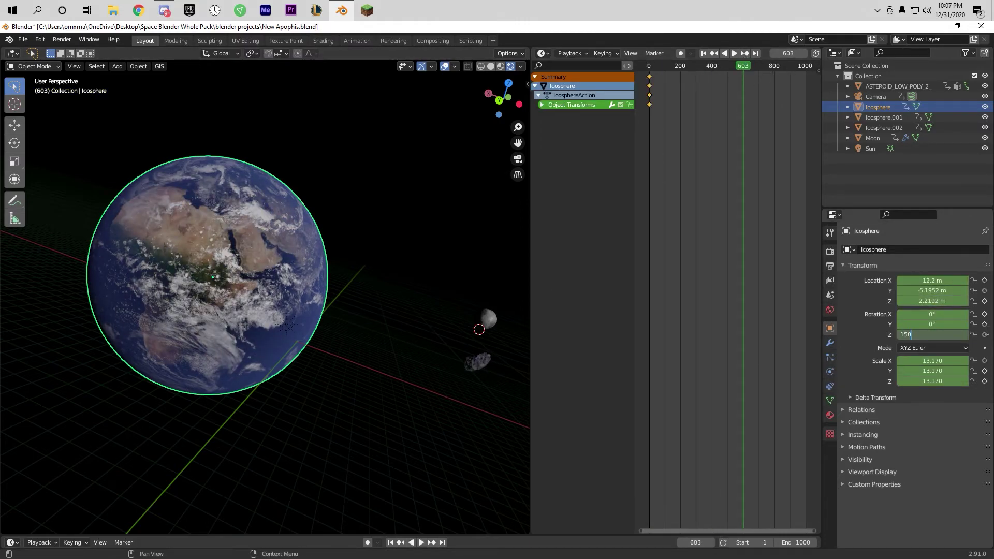
{"action": "key", "text": "Return"}
{"action": "key", "text": "i"}
{"action": "mouse_move", "coordinate": [743, 65]}
{"action": "left_mouse_down"}
{"action": "mouse_move", "coordinate": [653, 65]}
{"action": "mouse_move", "coordinate": [745, 62]}
{"action": "left_mouse_up"}
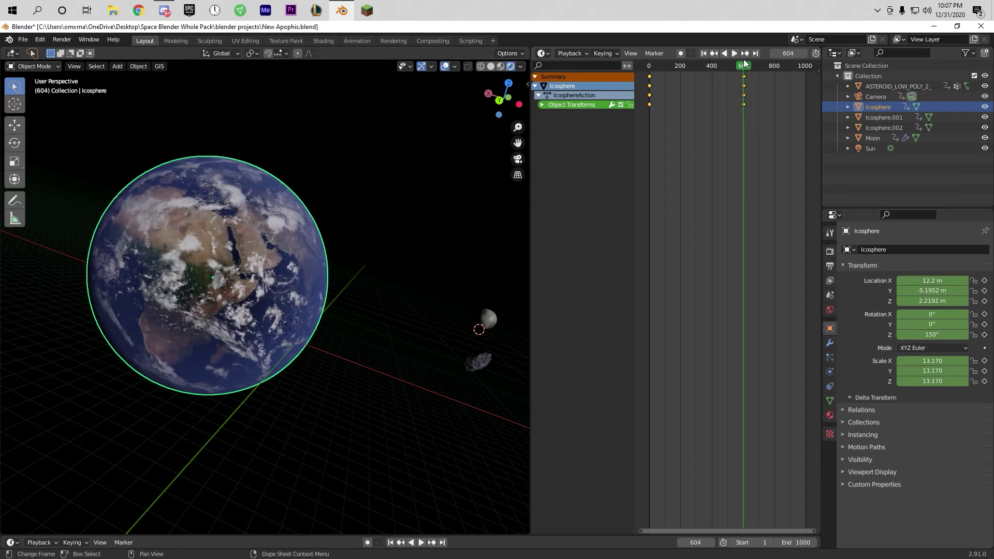
{"action": "key", "text": "ctrl+z"}
{"action": "key", "text": "ctrl+z"}
Keyframe the Z rotation as 0° instead and play the animation
{"action": "double_click", "coordinate": [959, 337]}
{"action": "type", "text": "0d"}
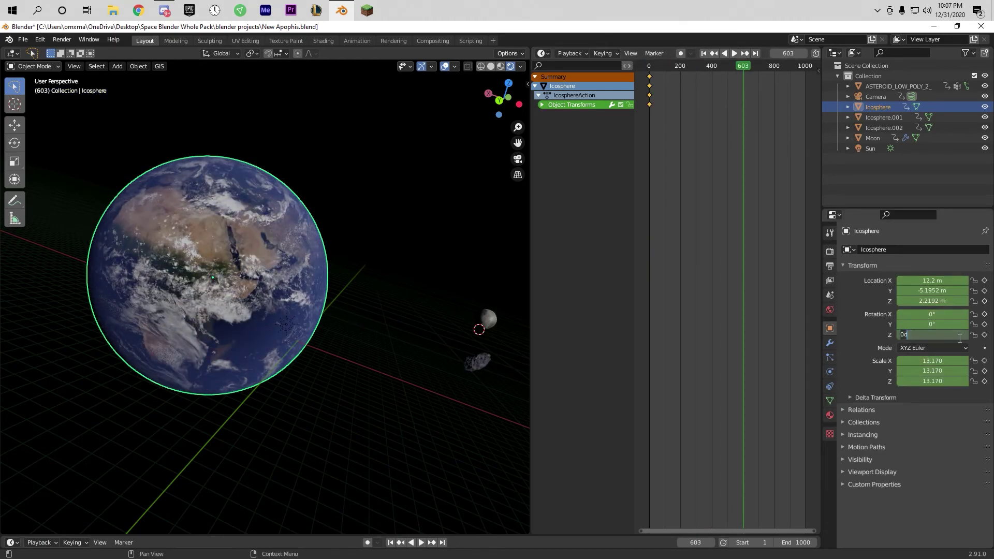
{"action": "key", "text": "Return"}
{"action": "key", "text": "i"}
{"action": "left_click", "coordinate": [731, 50]}
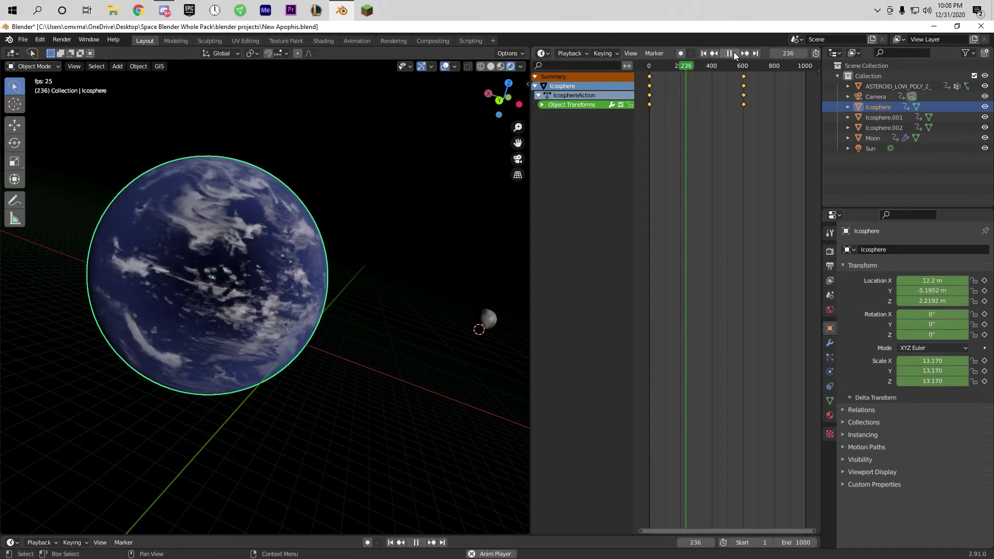